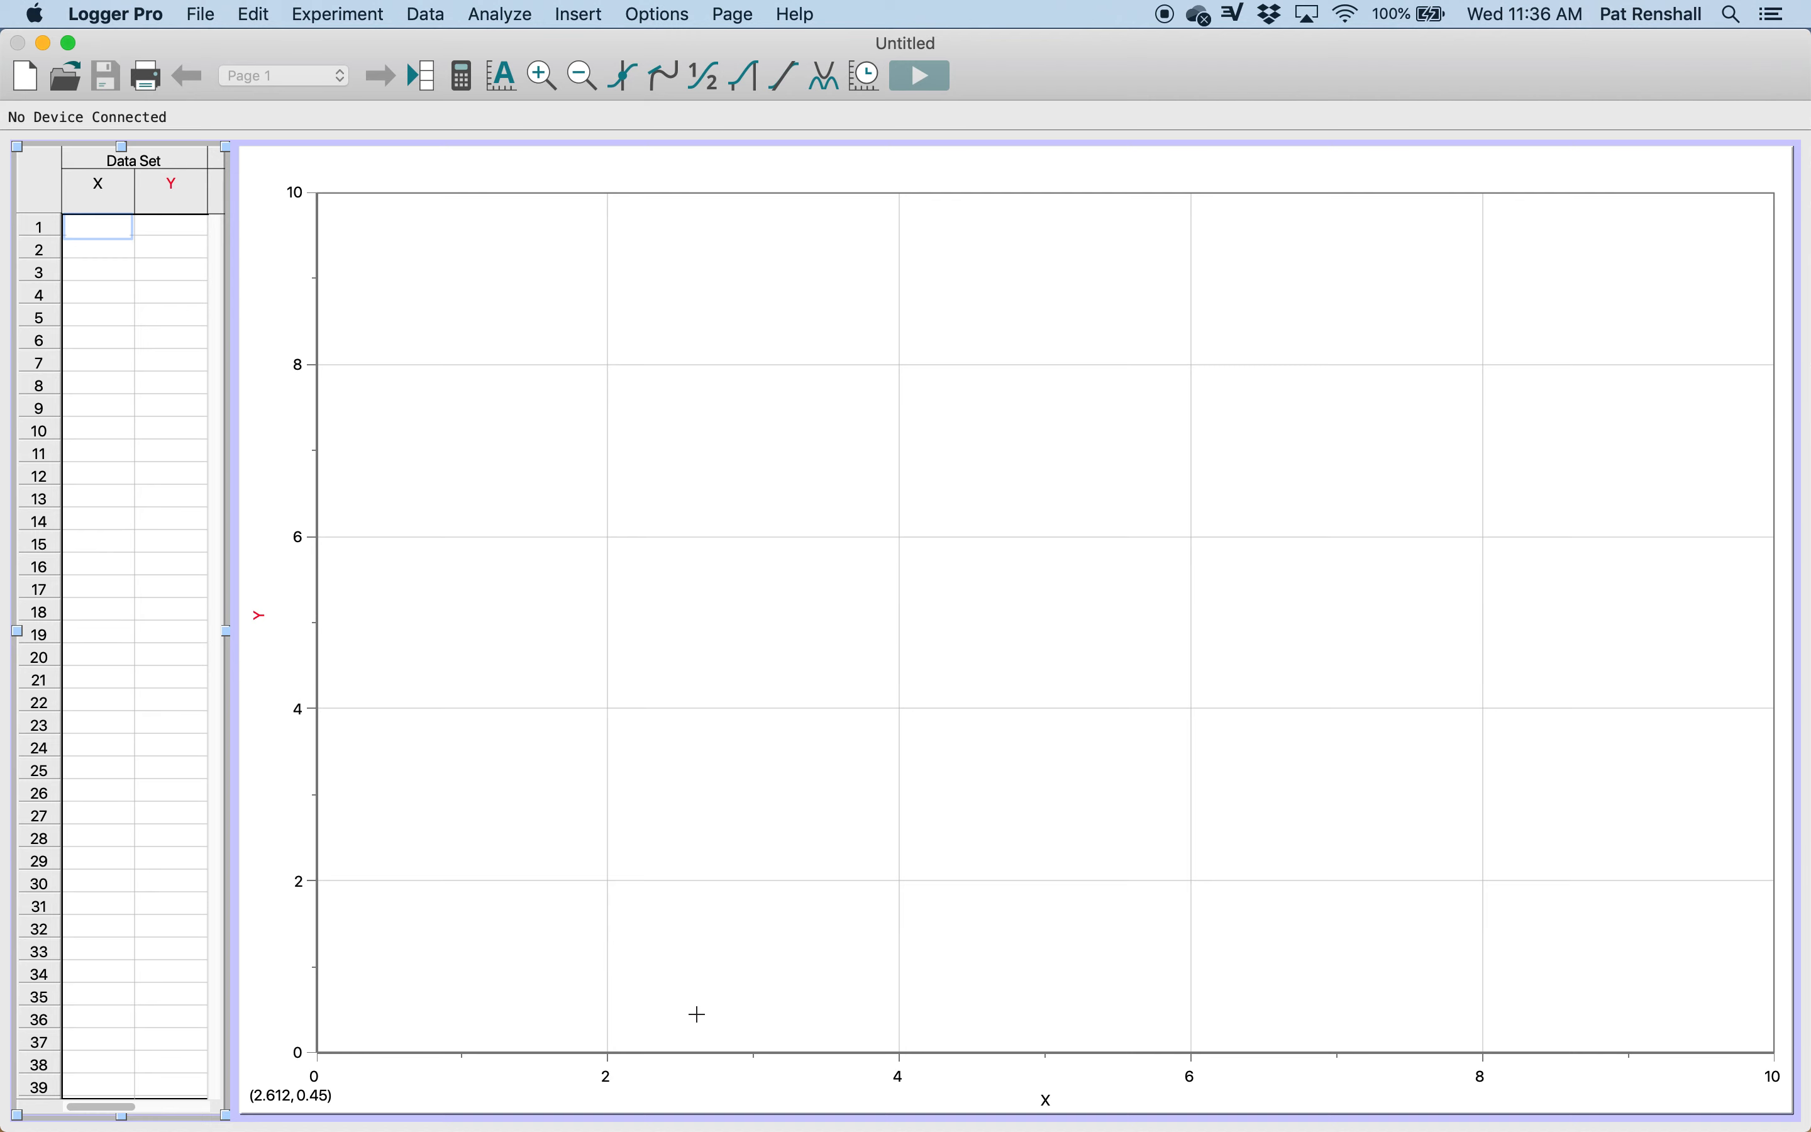
Step: Insert the movie Cart for Logger Pro.mov from the 2020-2021 Recorded Videos folder of the George School OneDrive
click(581, 15)
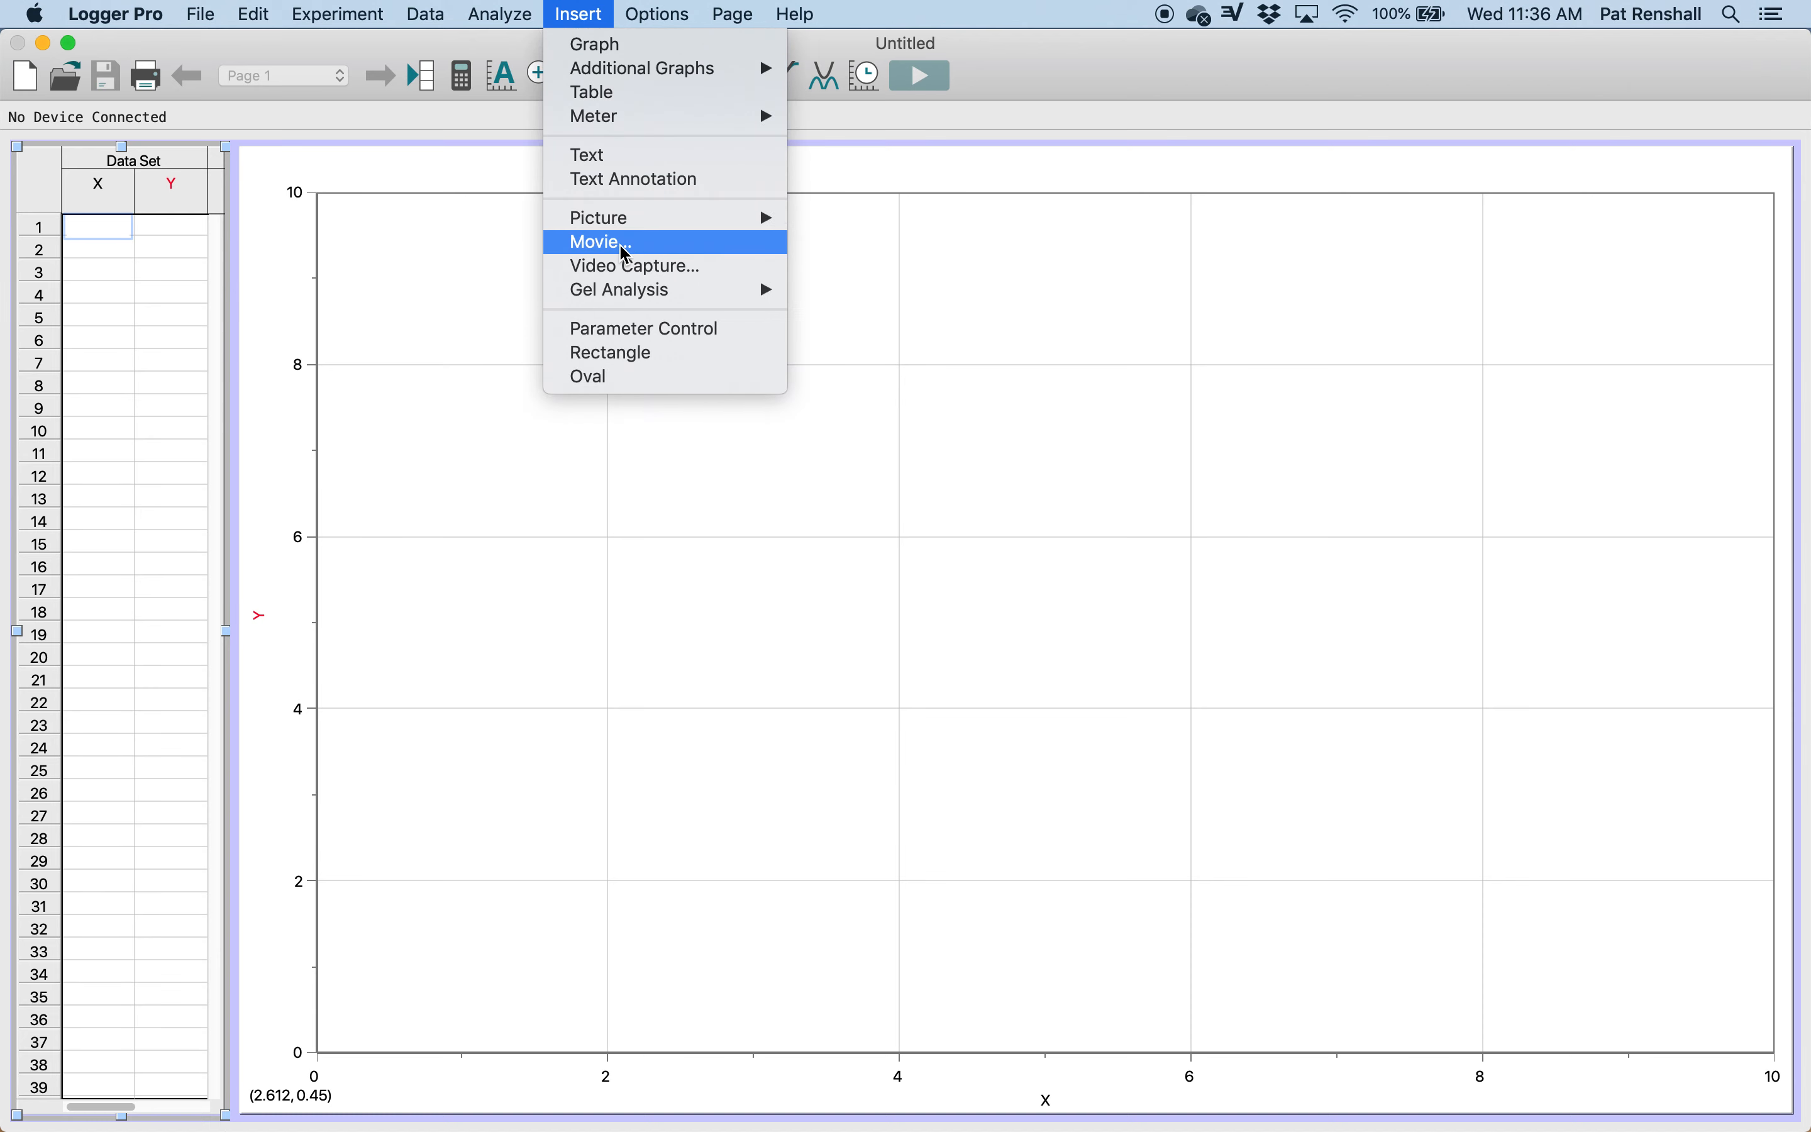
mouse_move(204, 15)
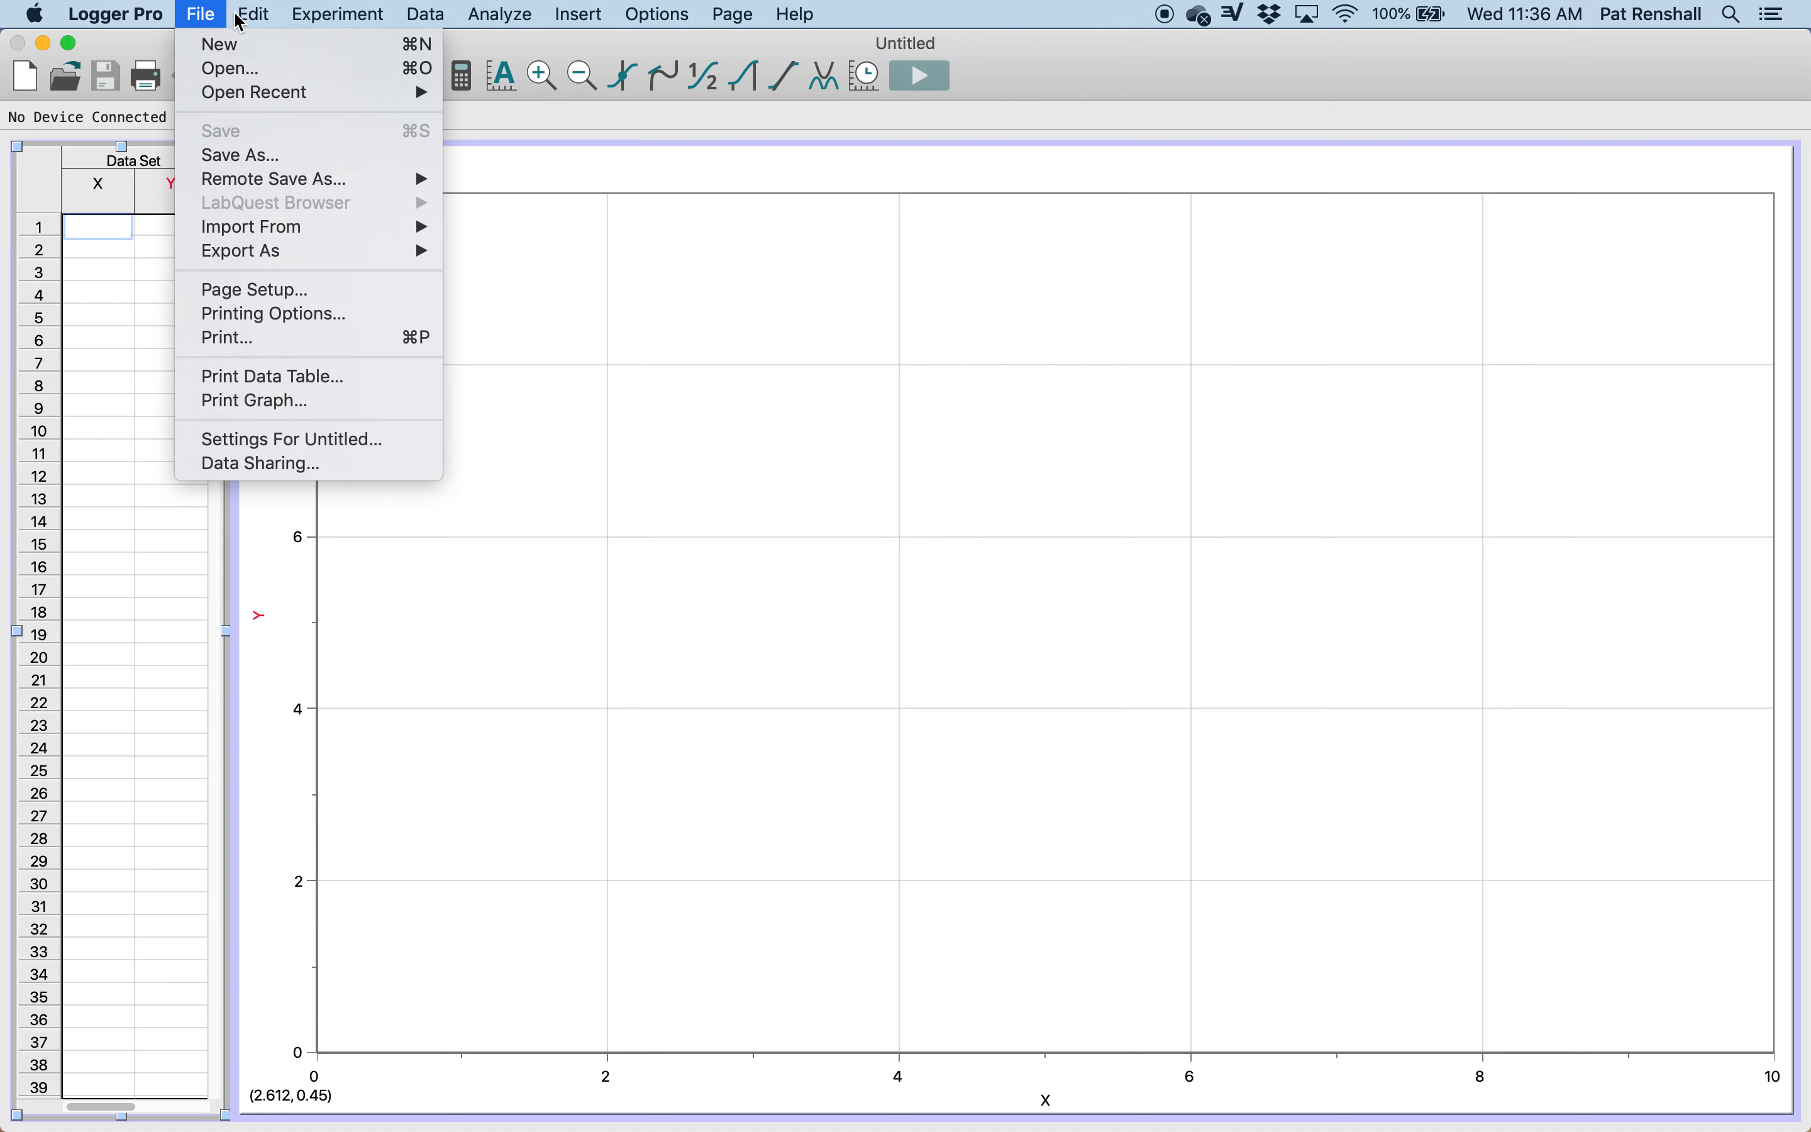
mouse_move(581, 15)
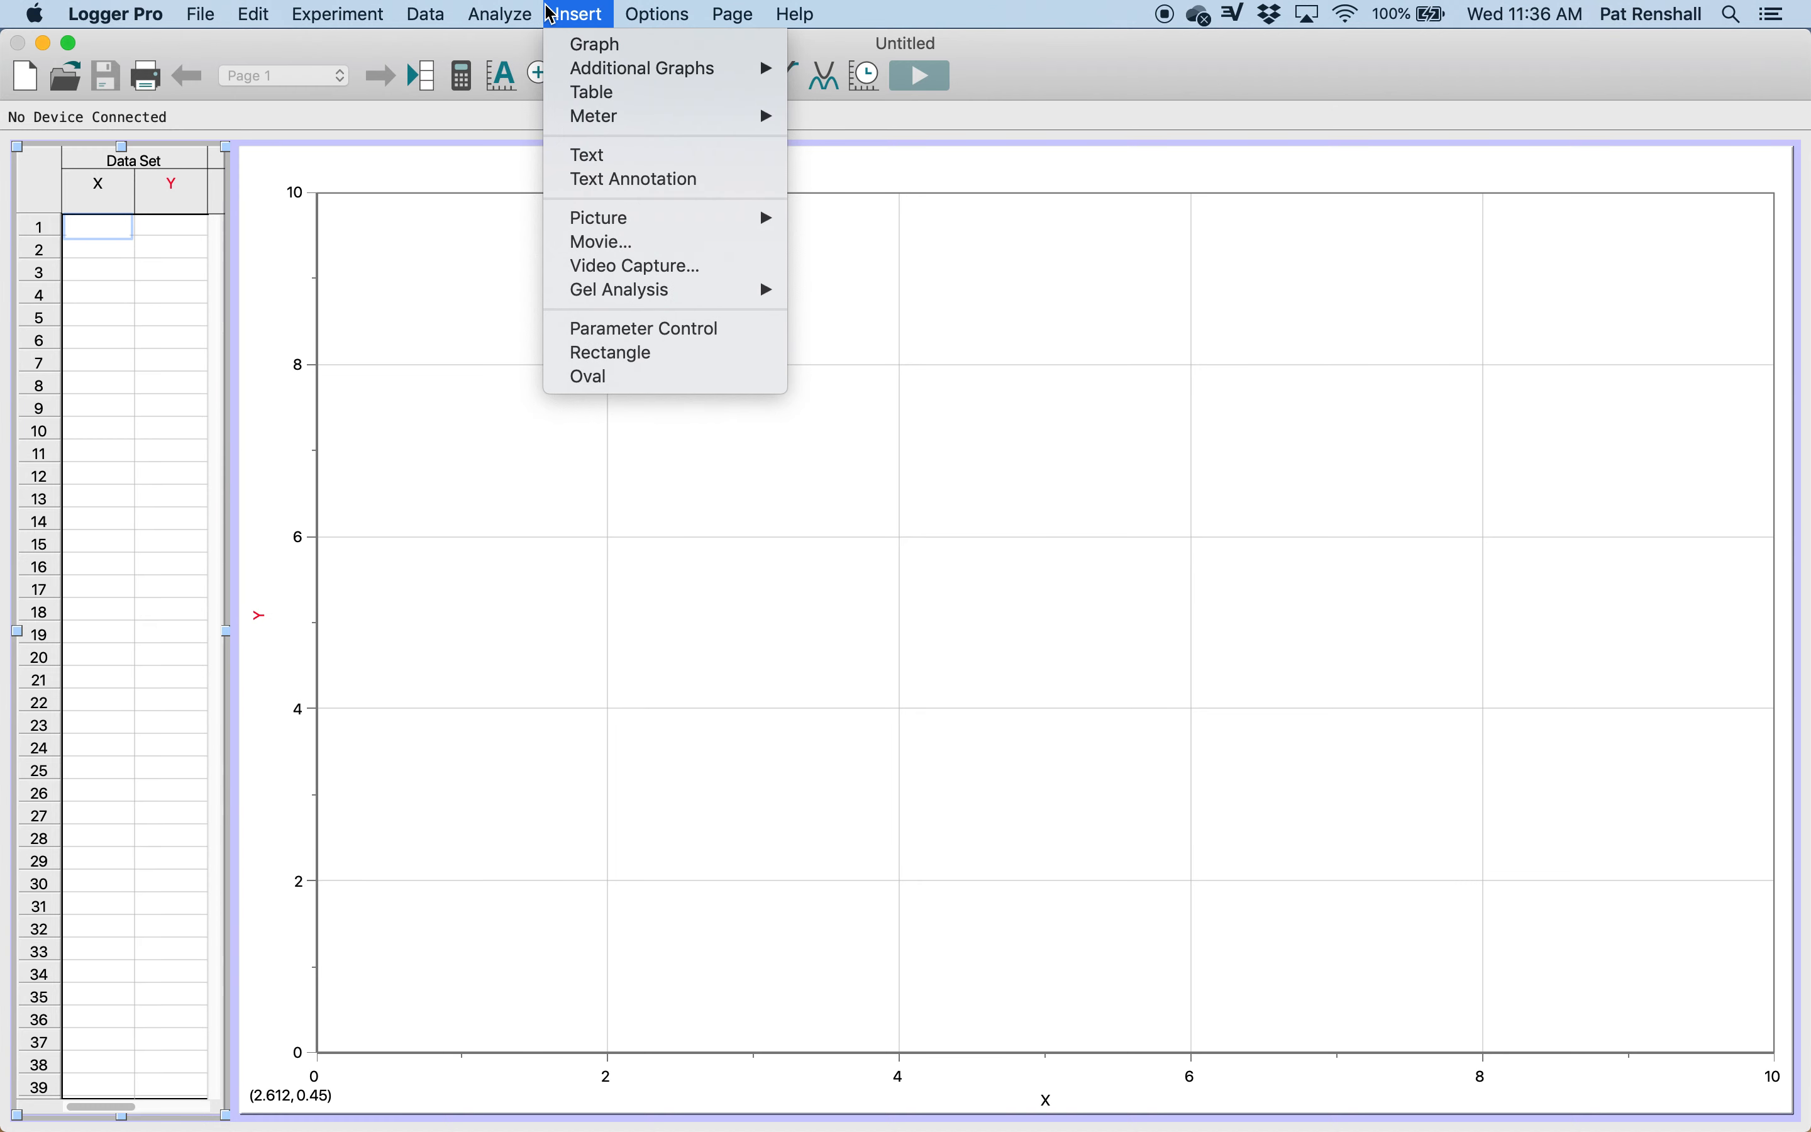
click(622, 242)
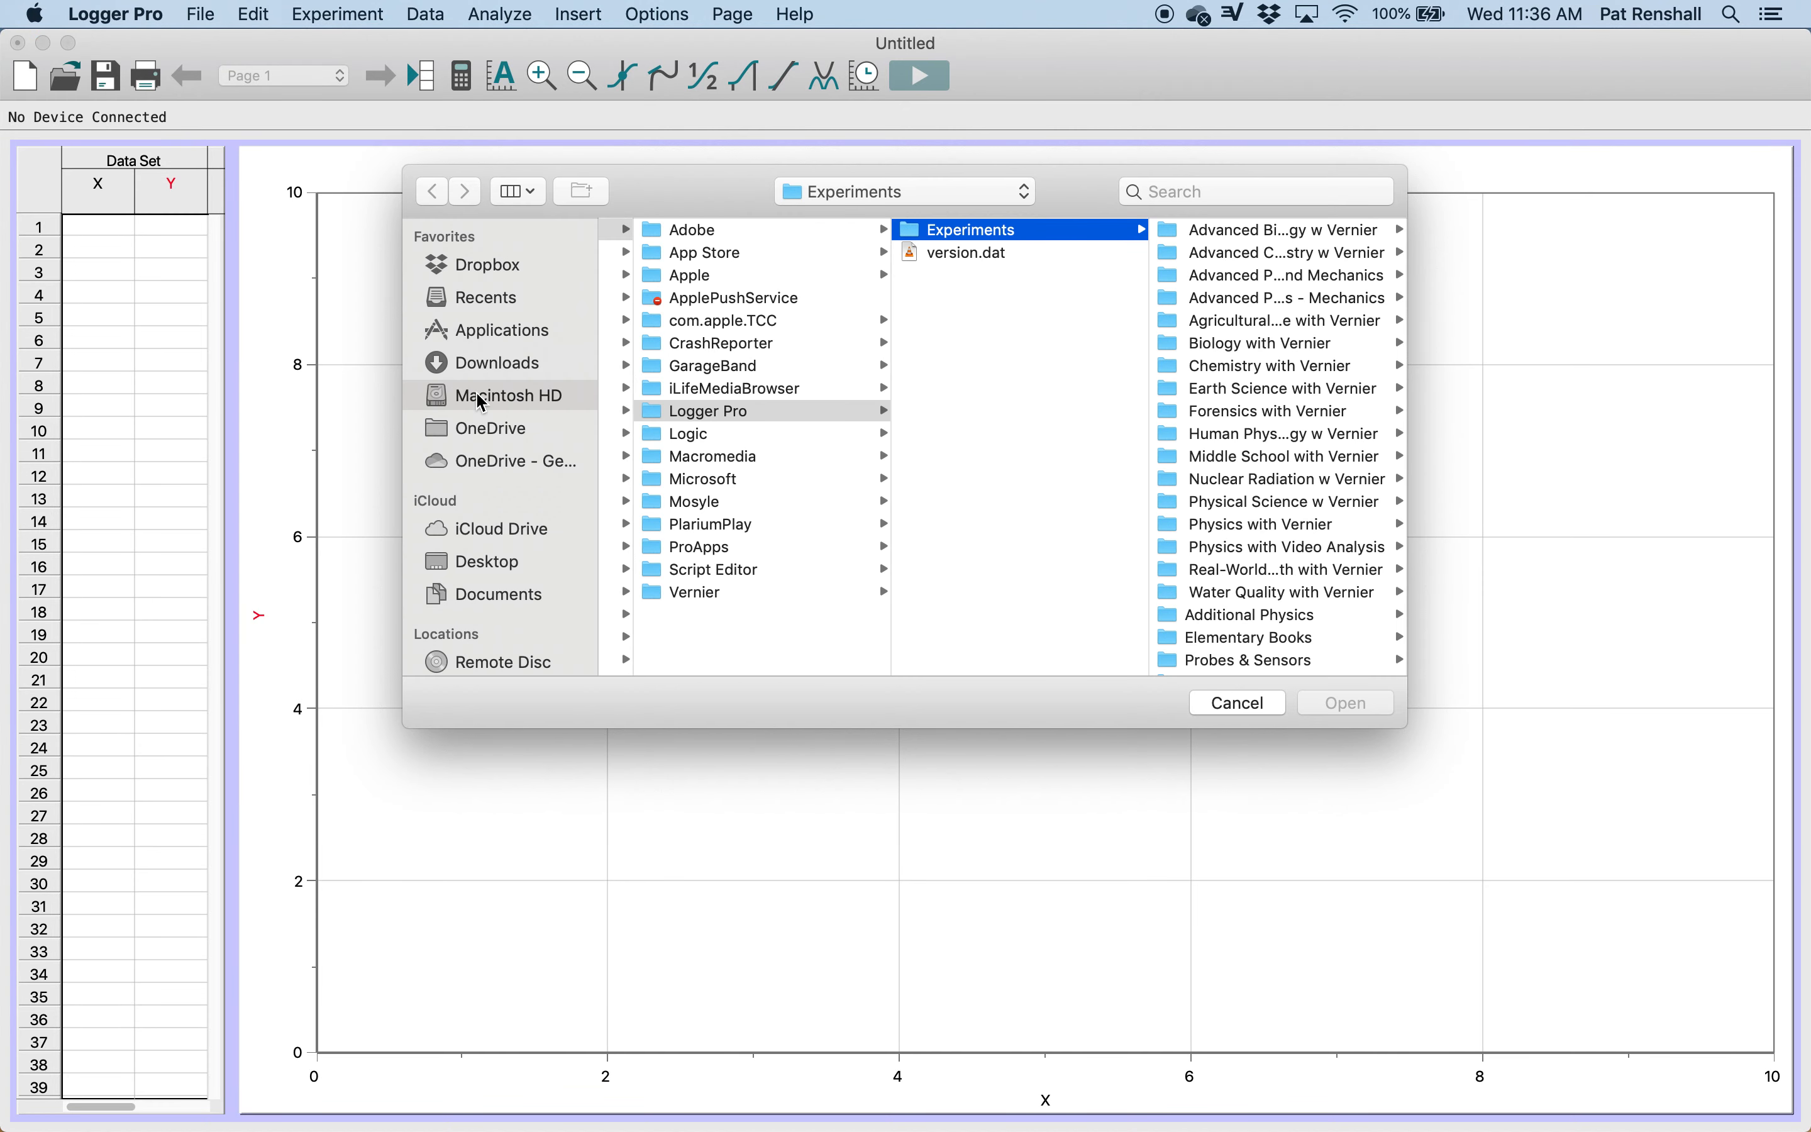
click(481, 461)
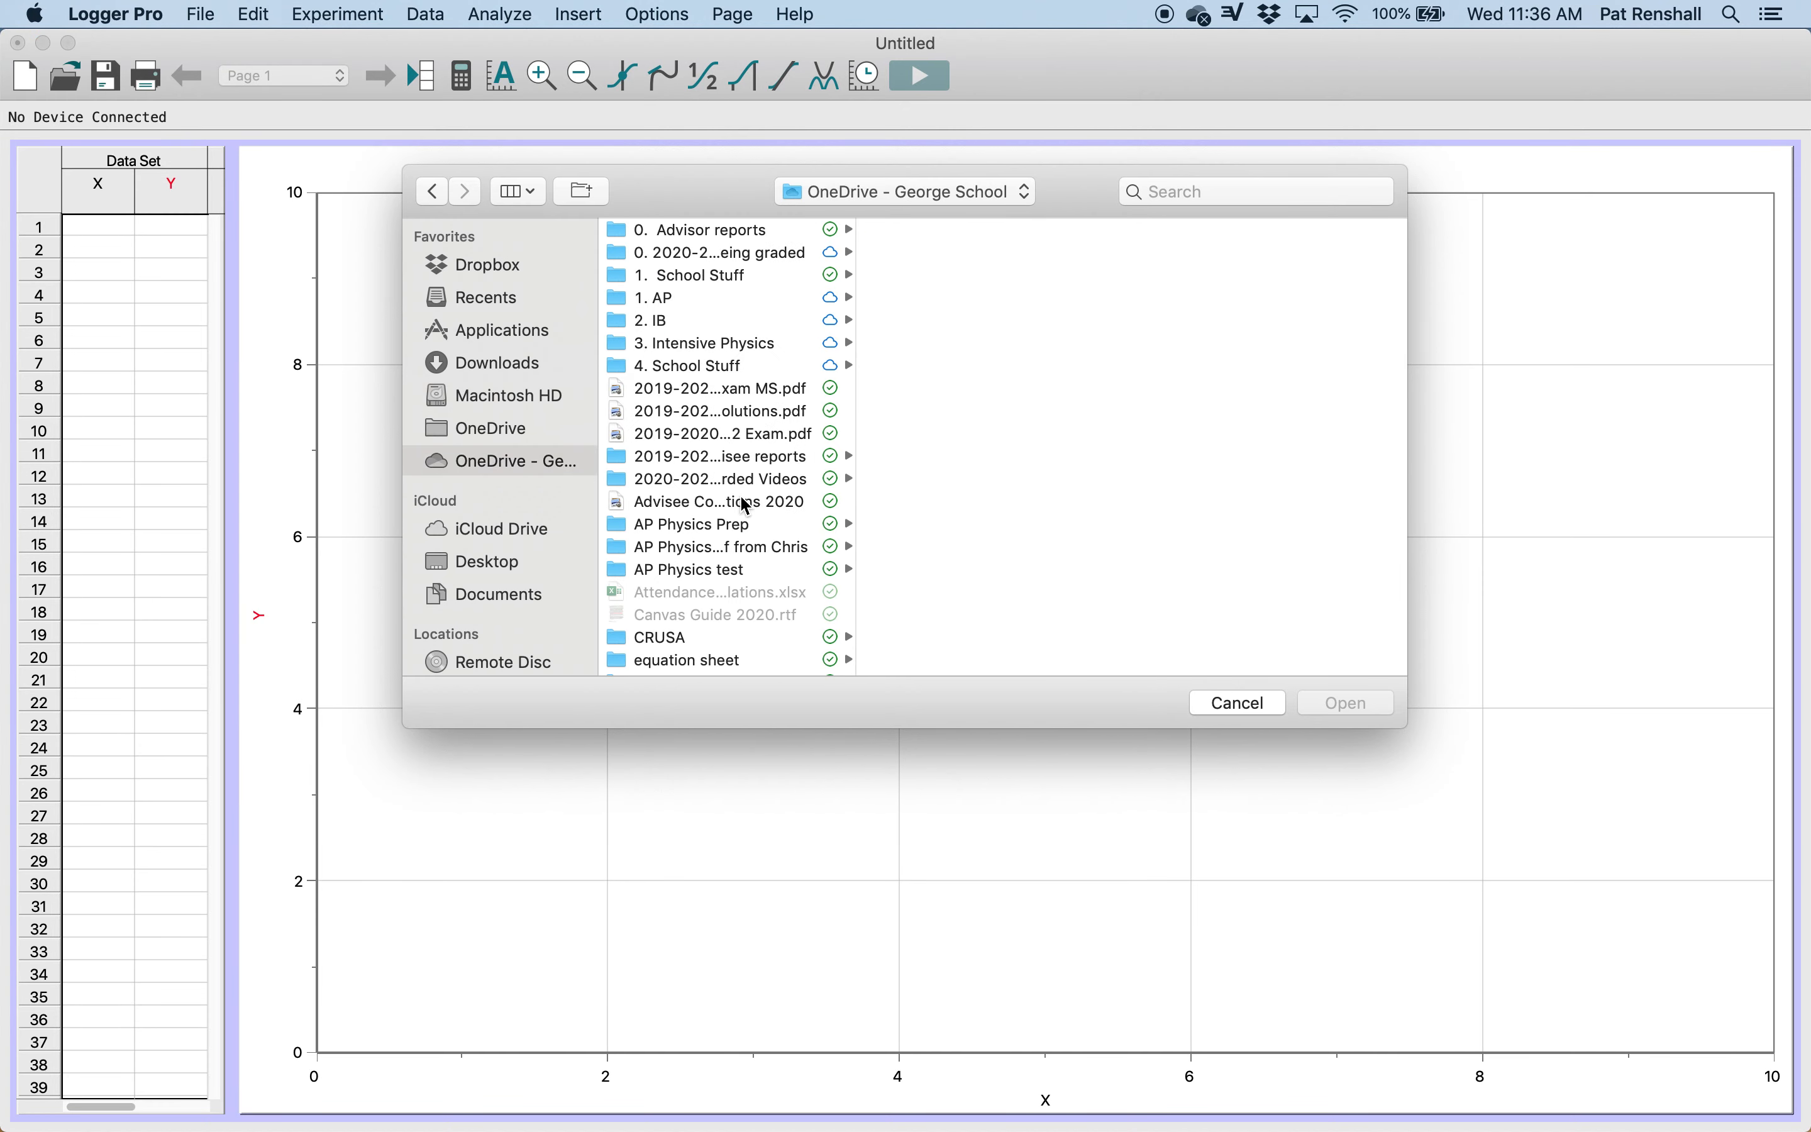
click(662, 483)
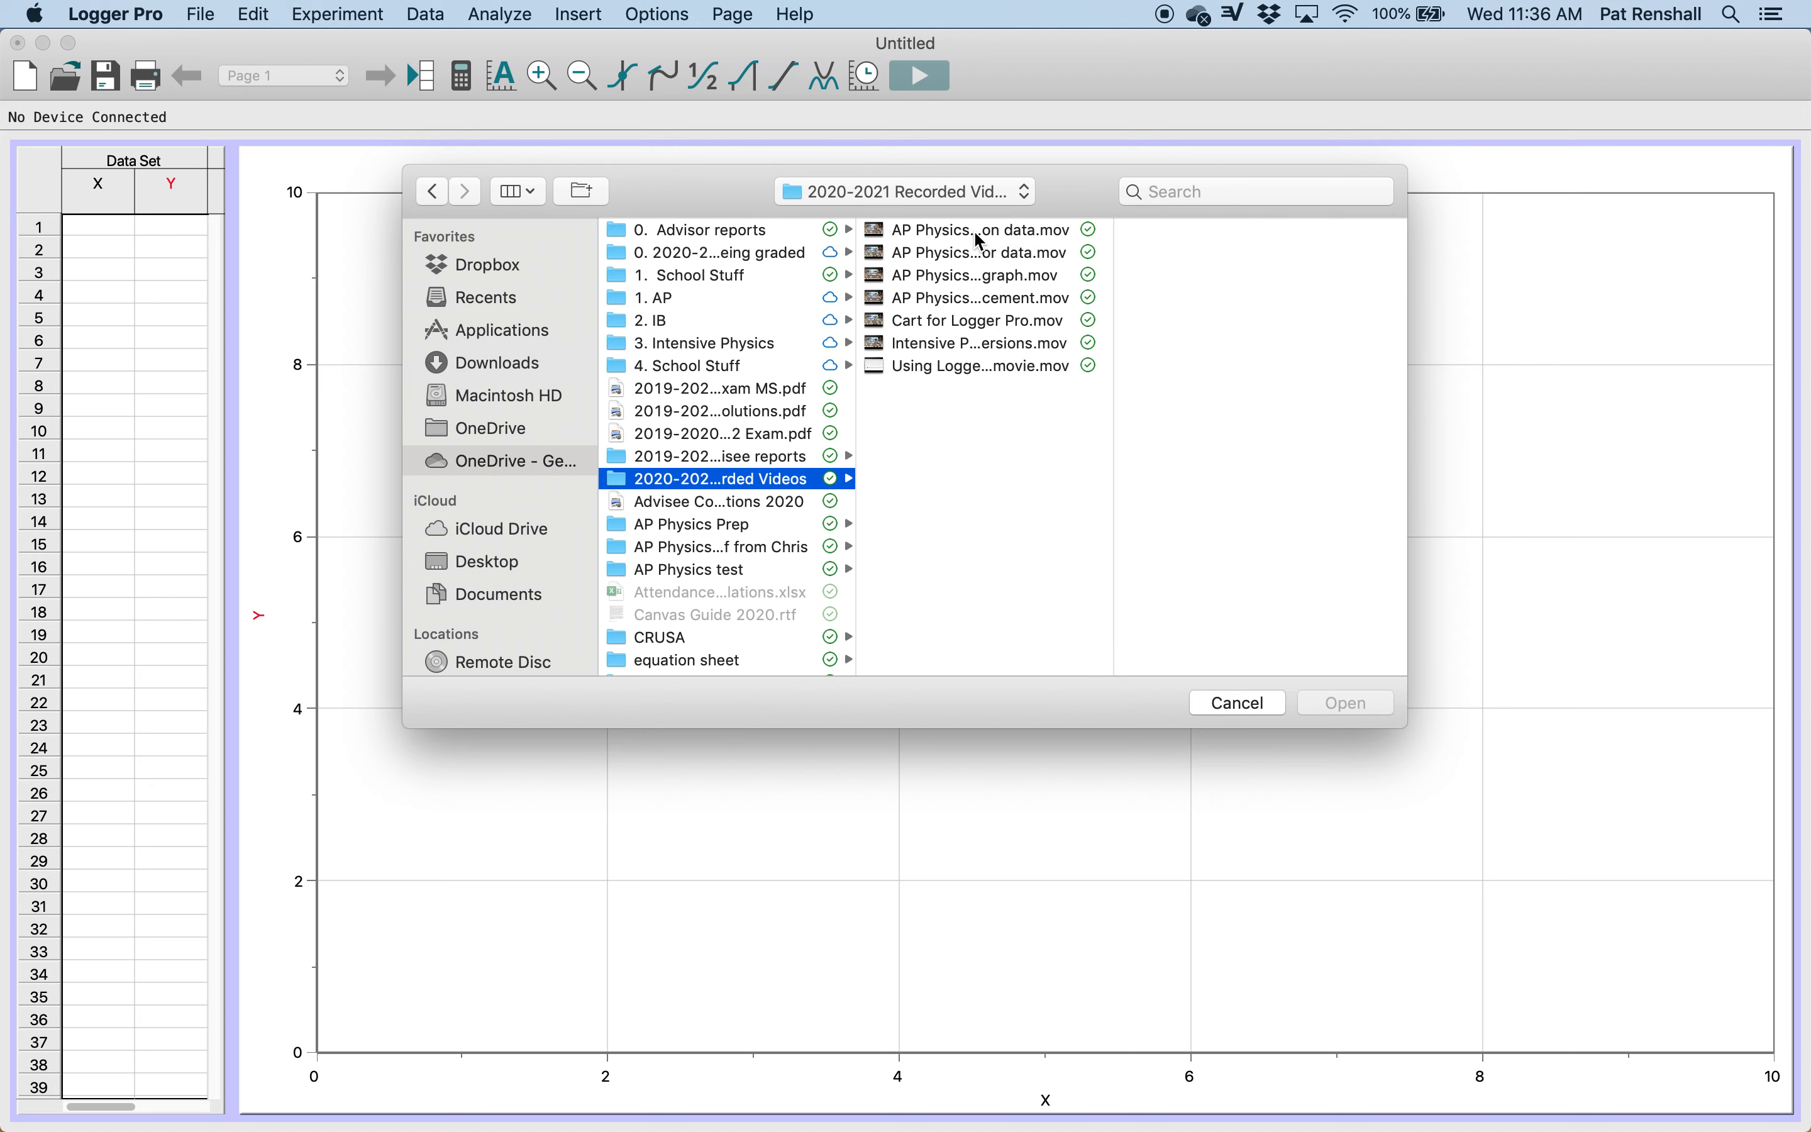
click(945, 325)
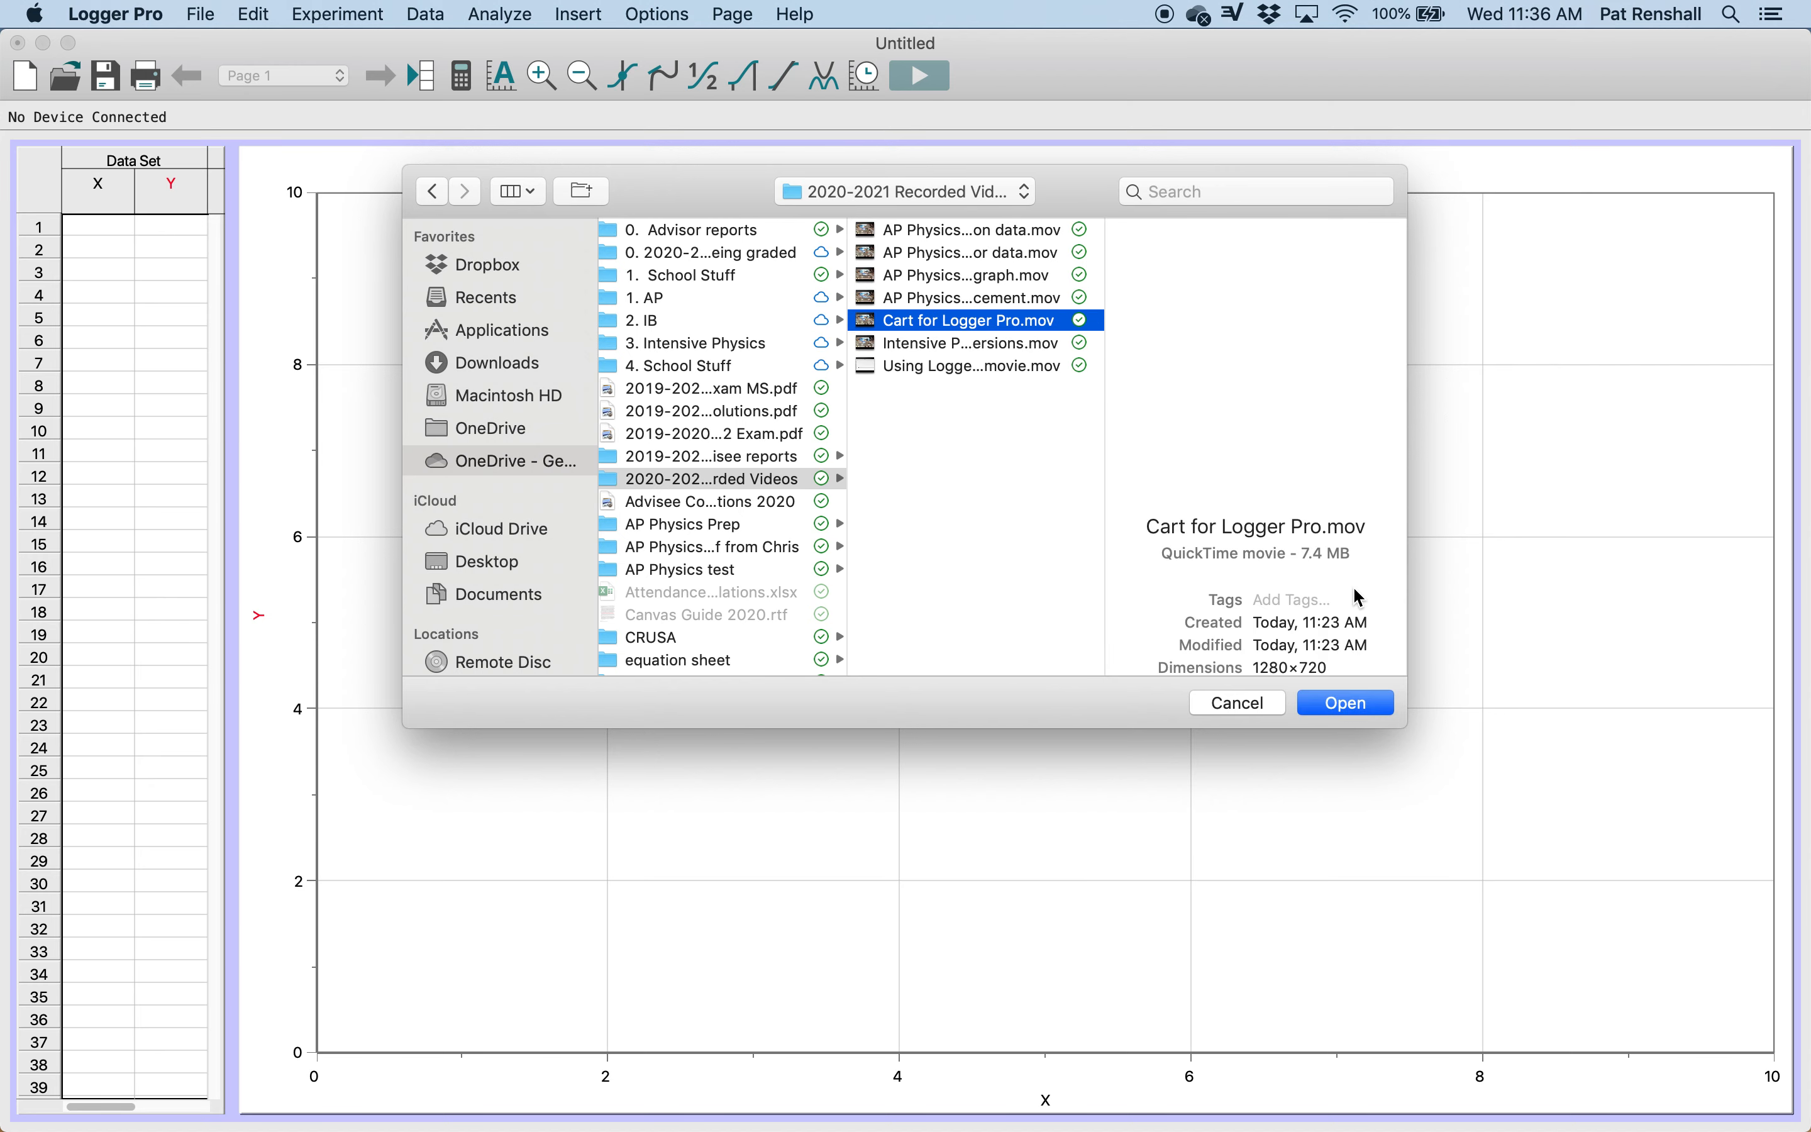
click(1344, 705)
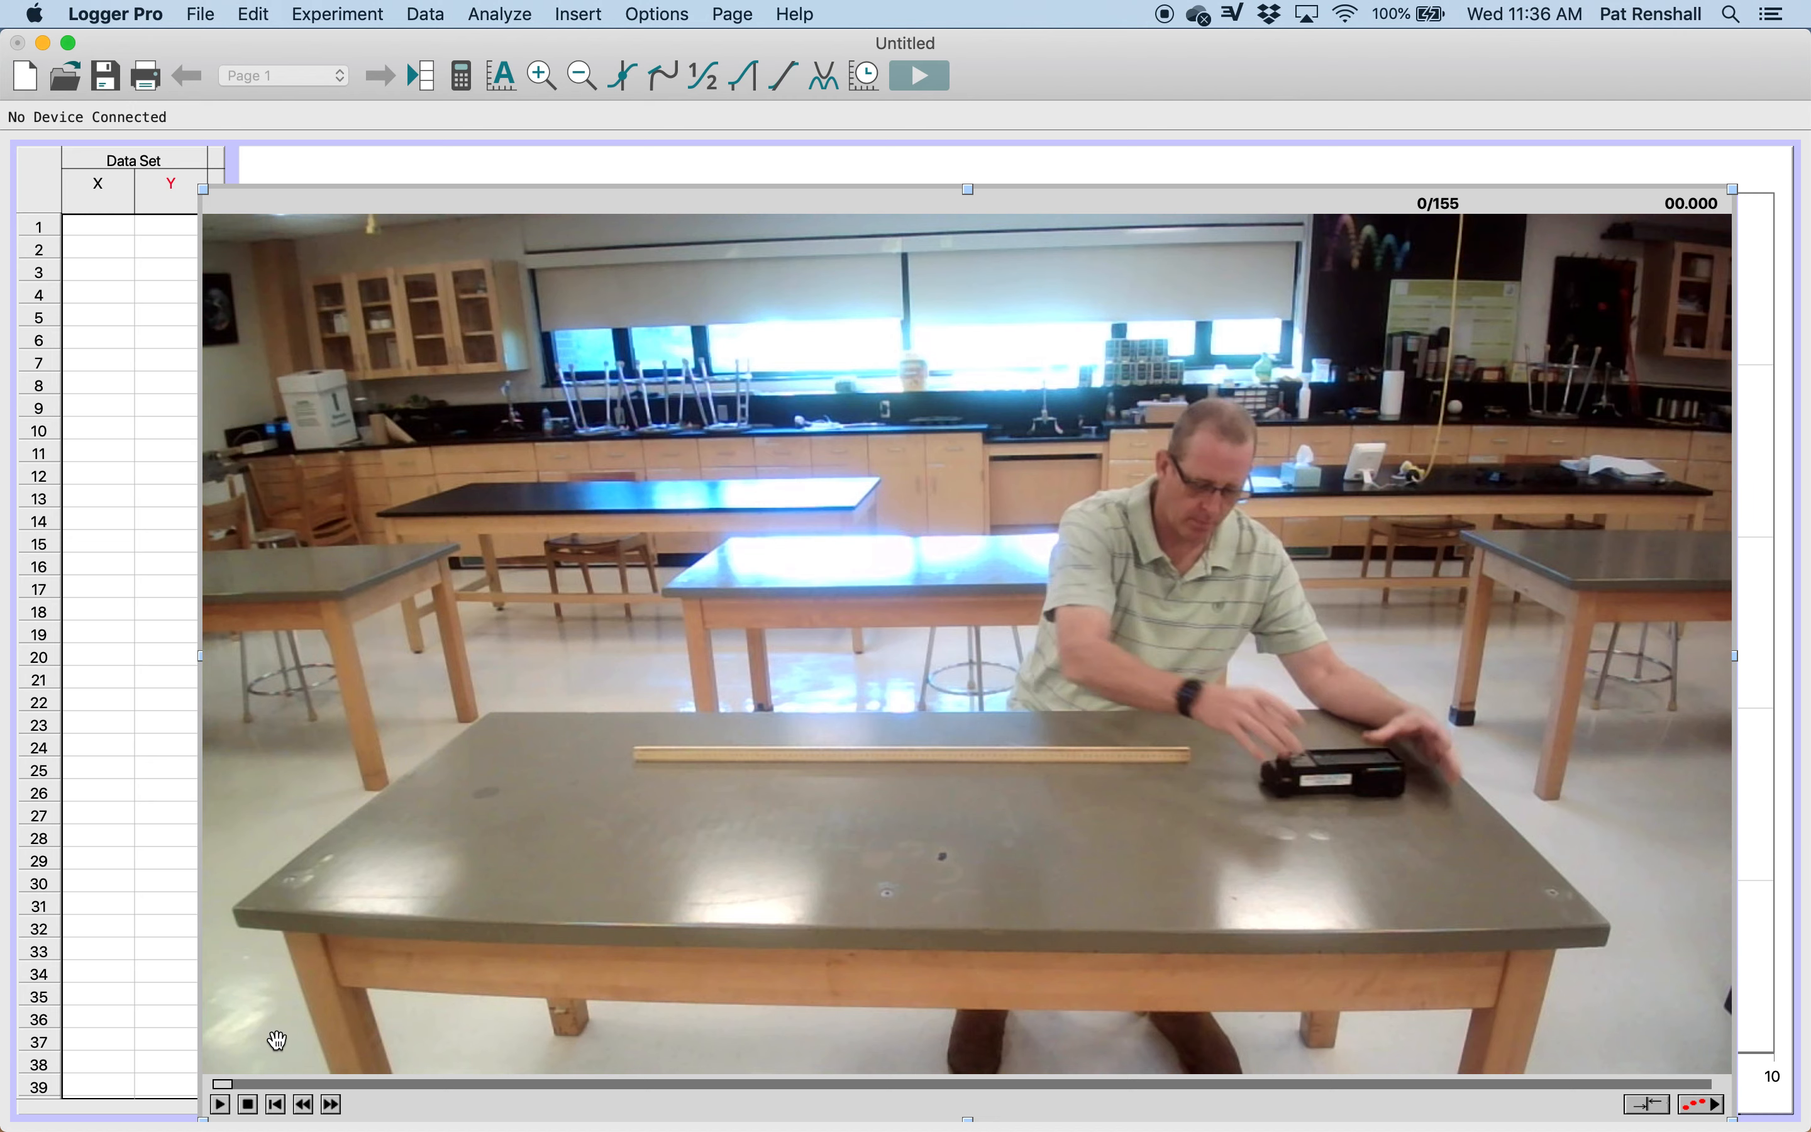
Step: Preview the cart movie by playing it, stepping back and forth through frames, and rewinding it to the start
click(222, 1106)
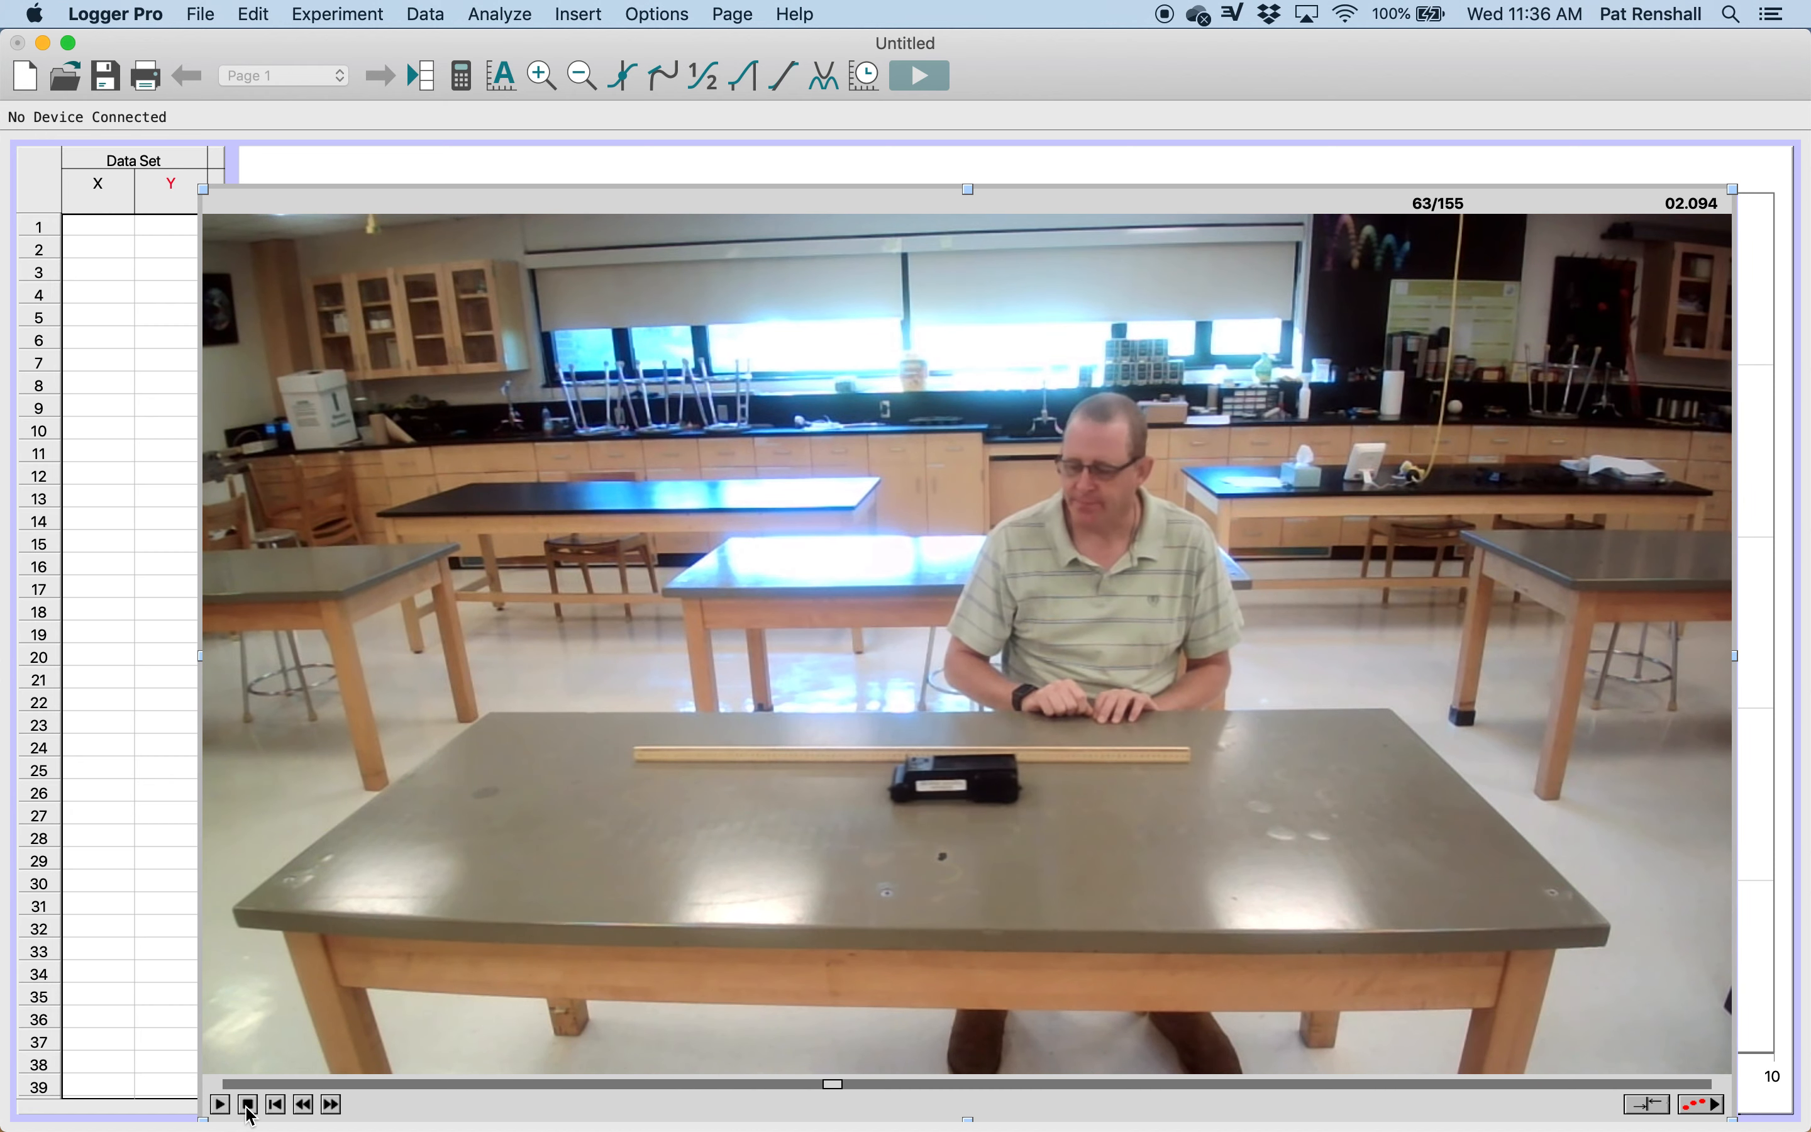
click(248, 1104)
click(306, 1105)
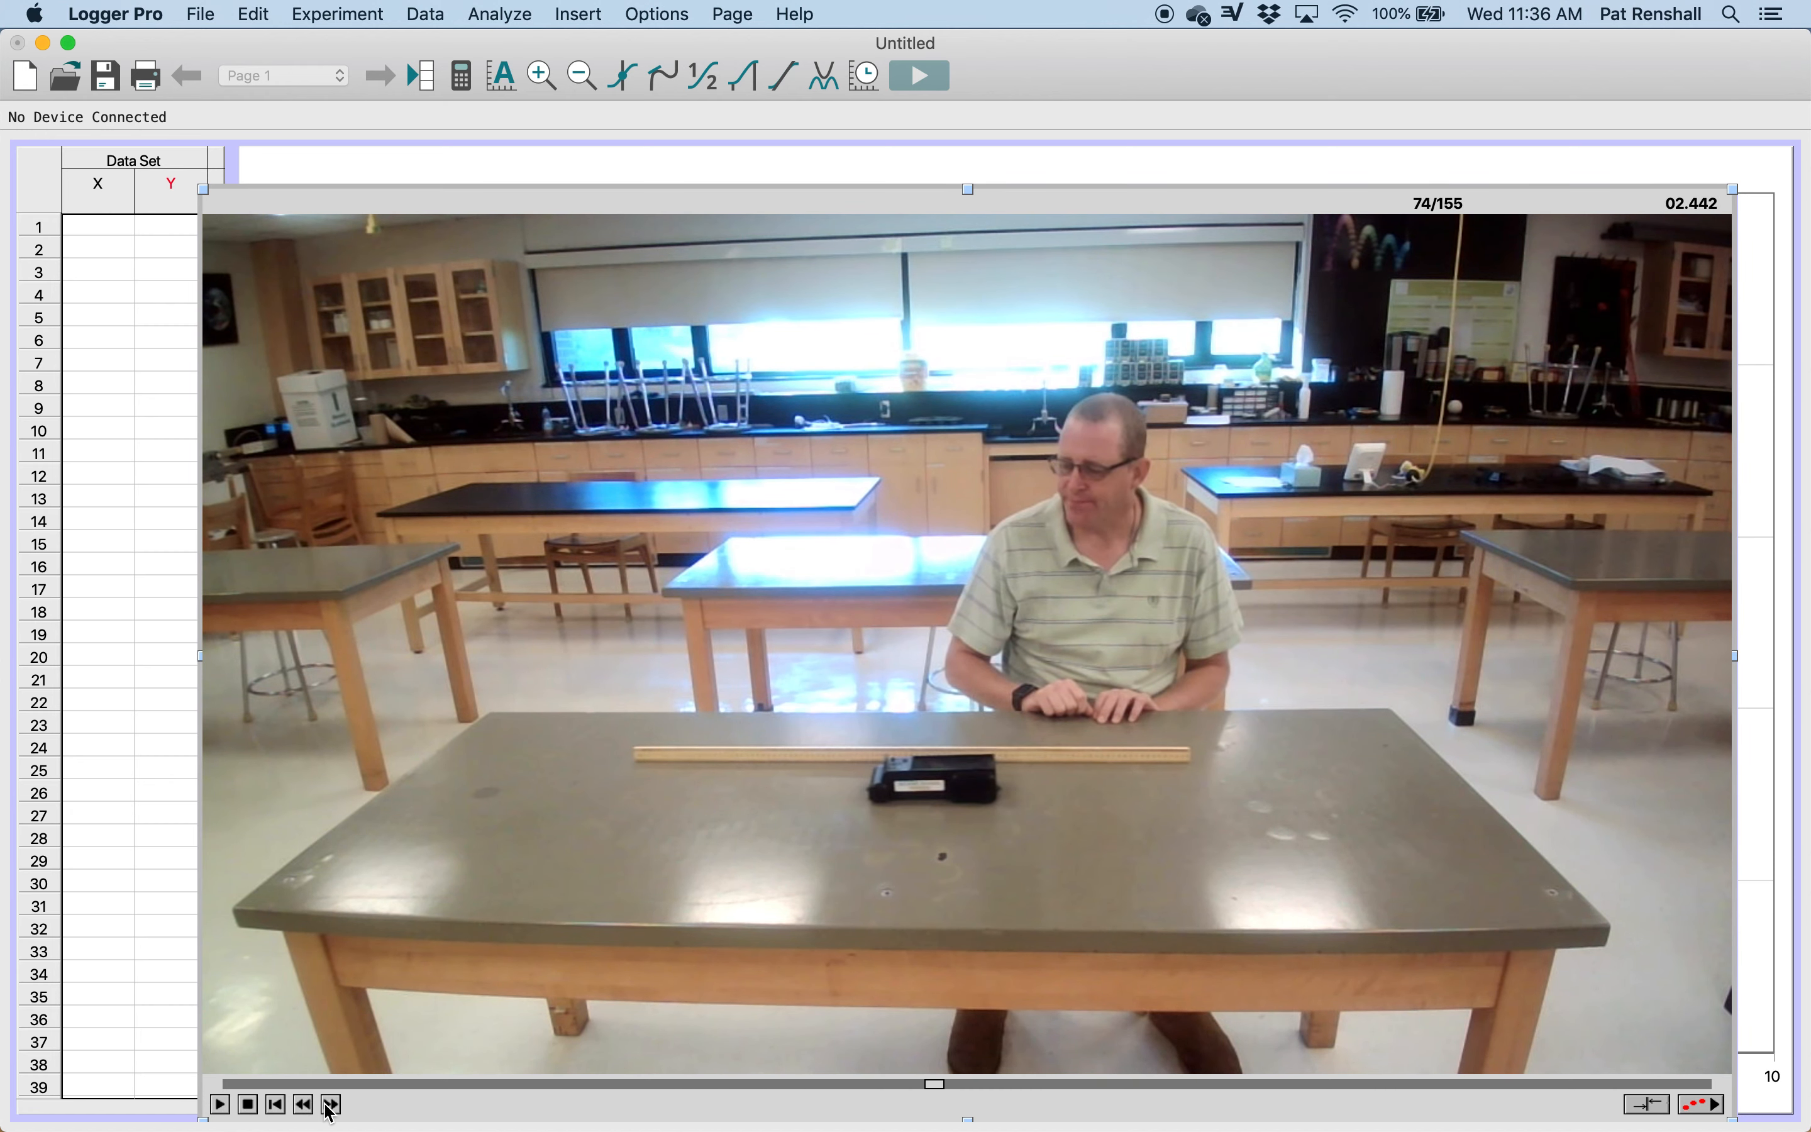
click(332, 1105)
click(303, 1105)
click(332, 1105)
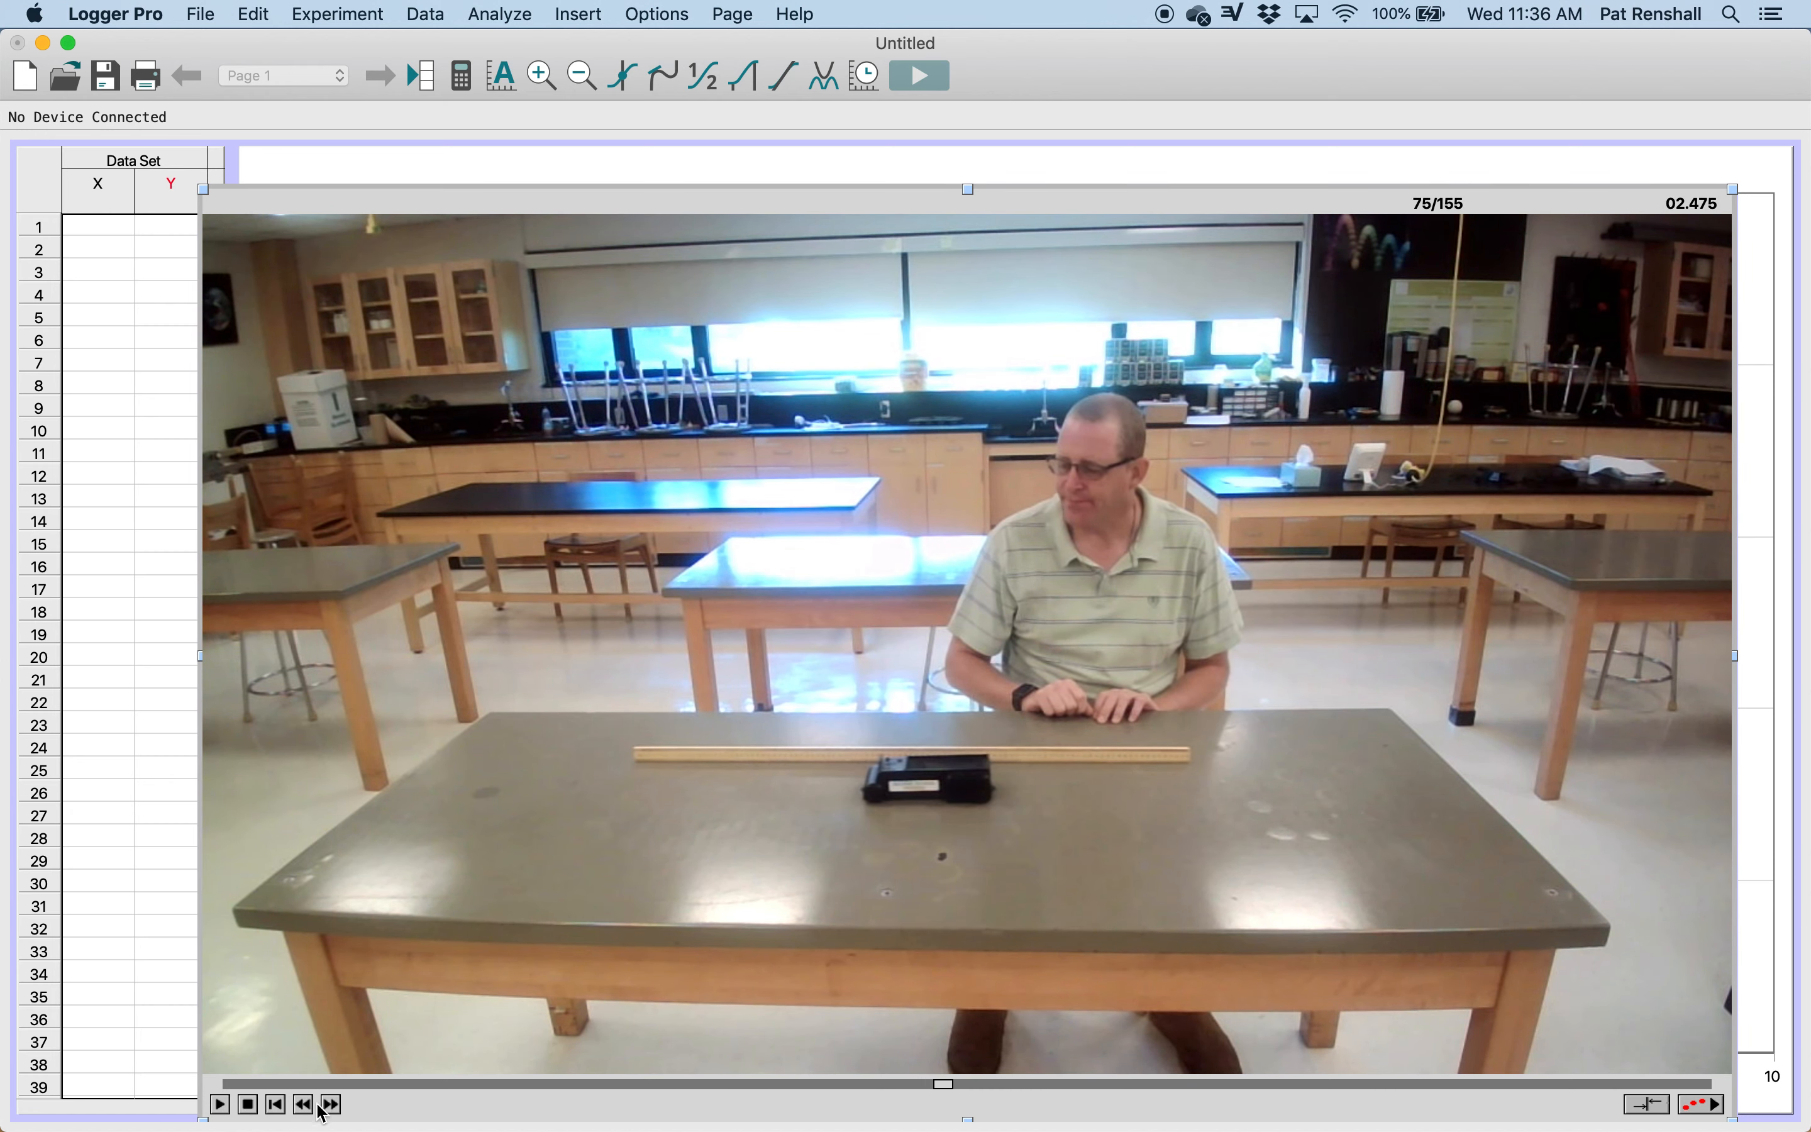
click(304, 1105)
click(332, 1105)
click(304, 1105)
click(304, 1105)
click(303, 1105)
click(304, 1105)
click(306, 1106)
click(305, 1106)
click(305, 1106)
click(306, 1106)
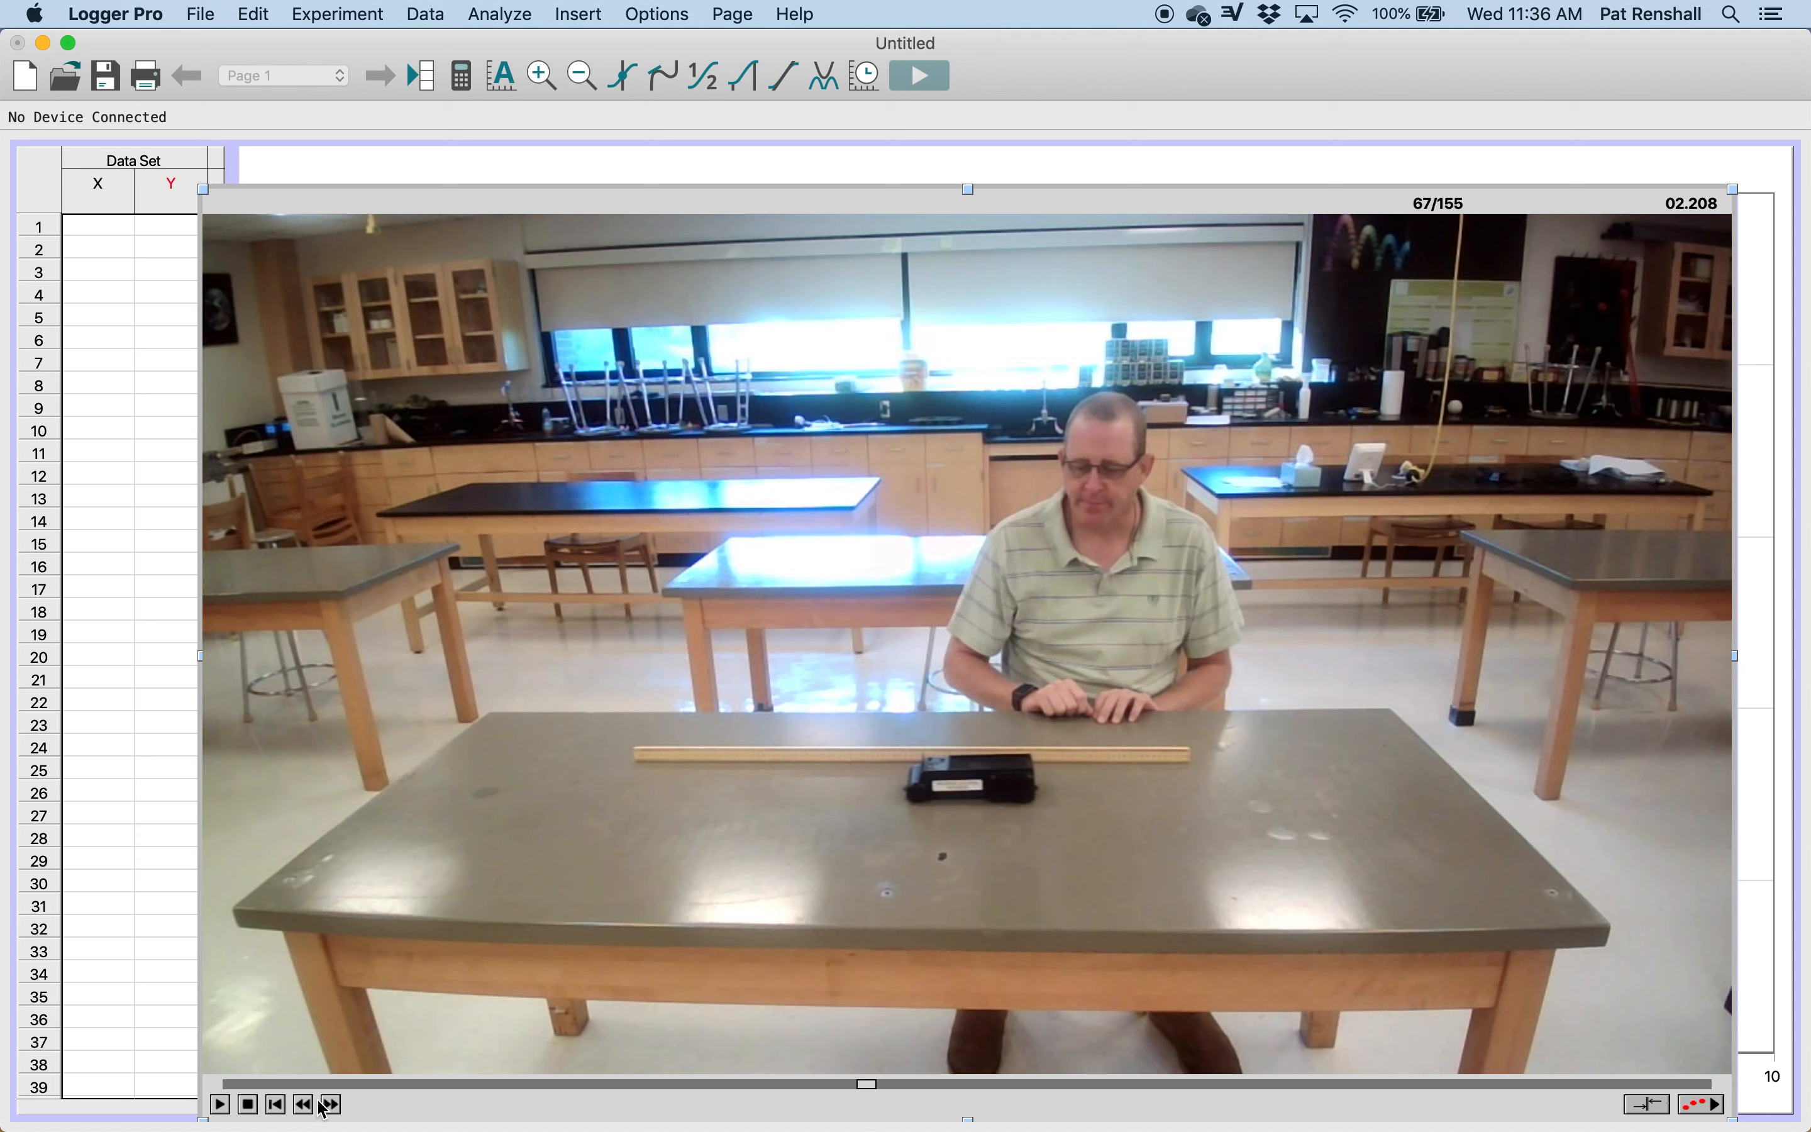
click(278, 1106)
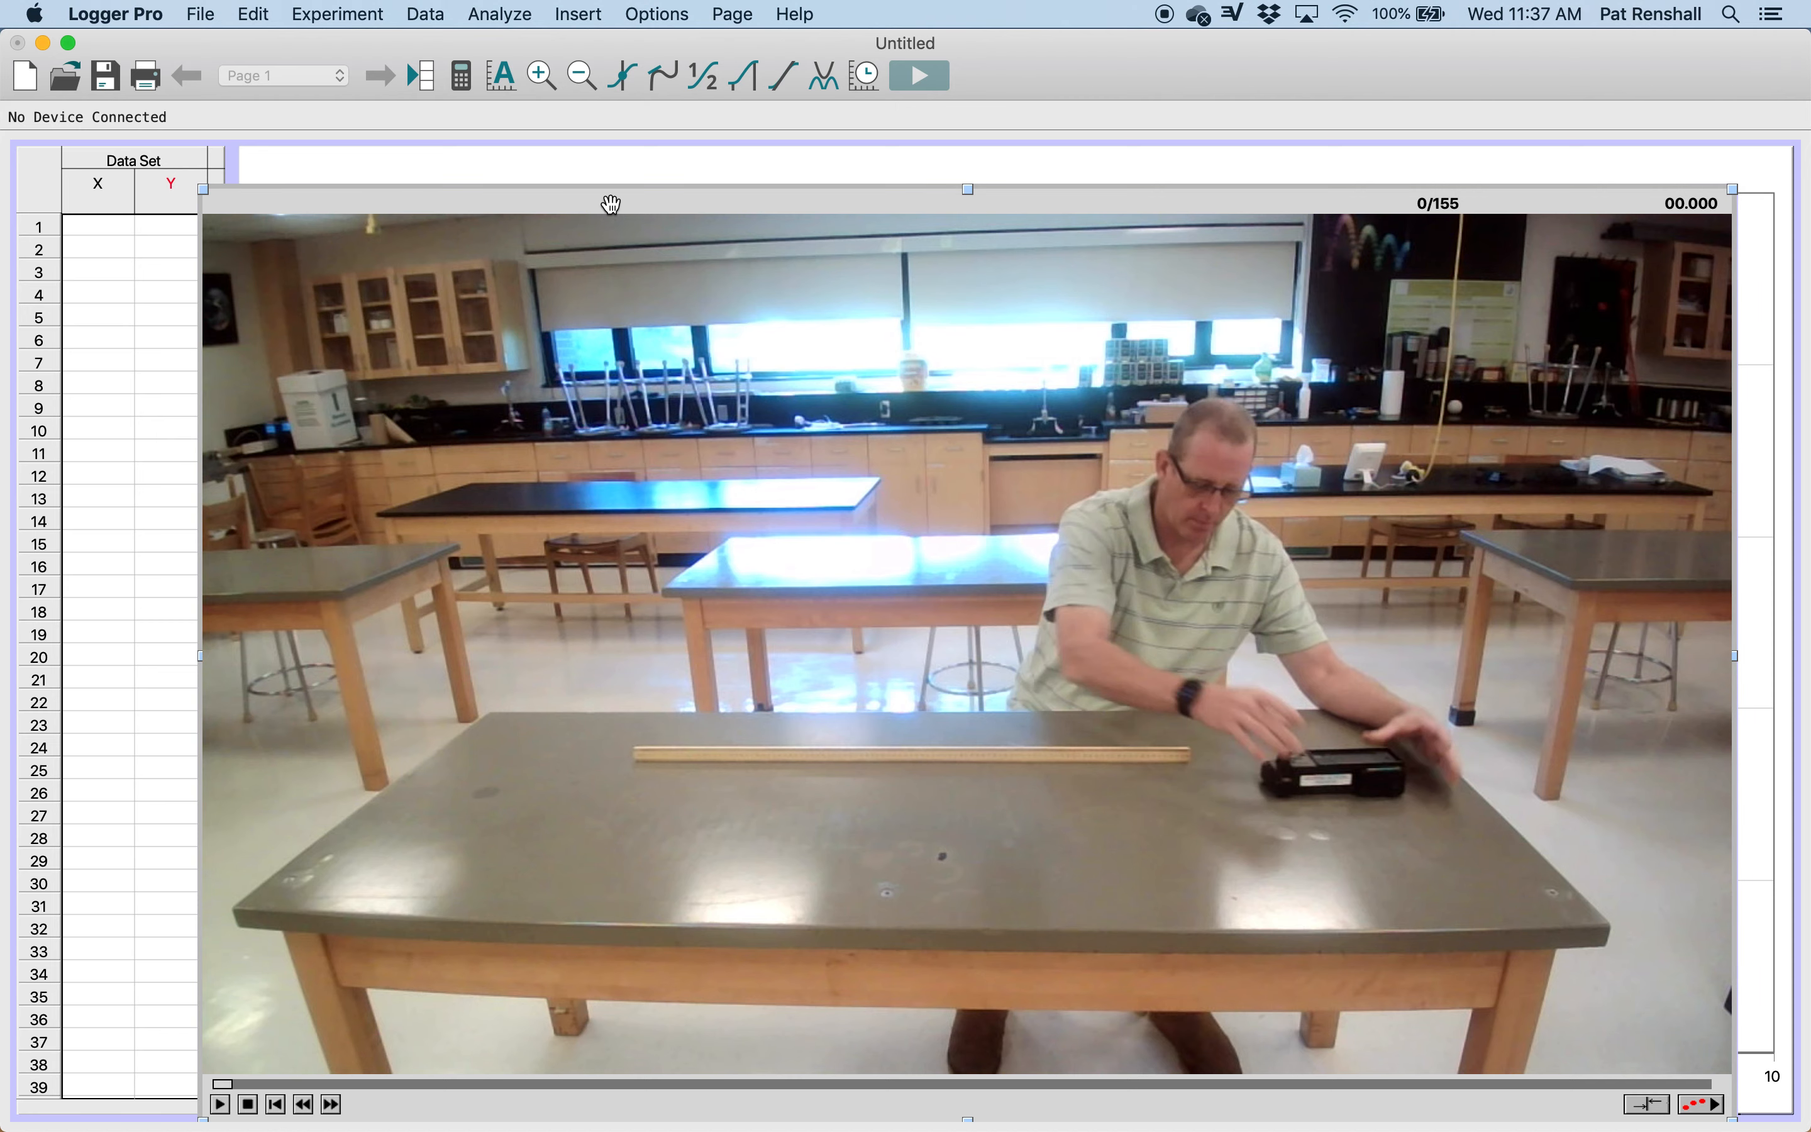
Step: Reposition the movie so it fits the page, and set its video analysis scale to 1 m along the full wooden stick
drag(599, 193, 493, 149)
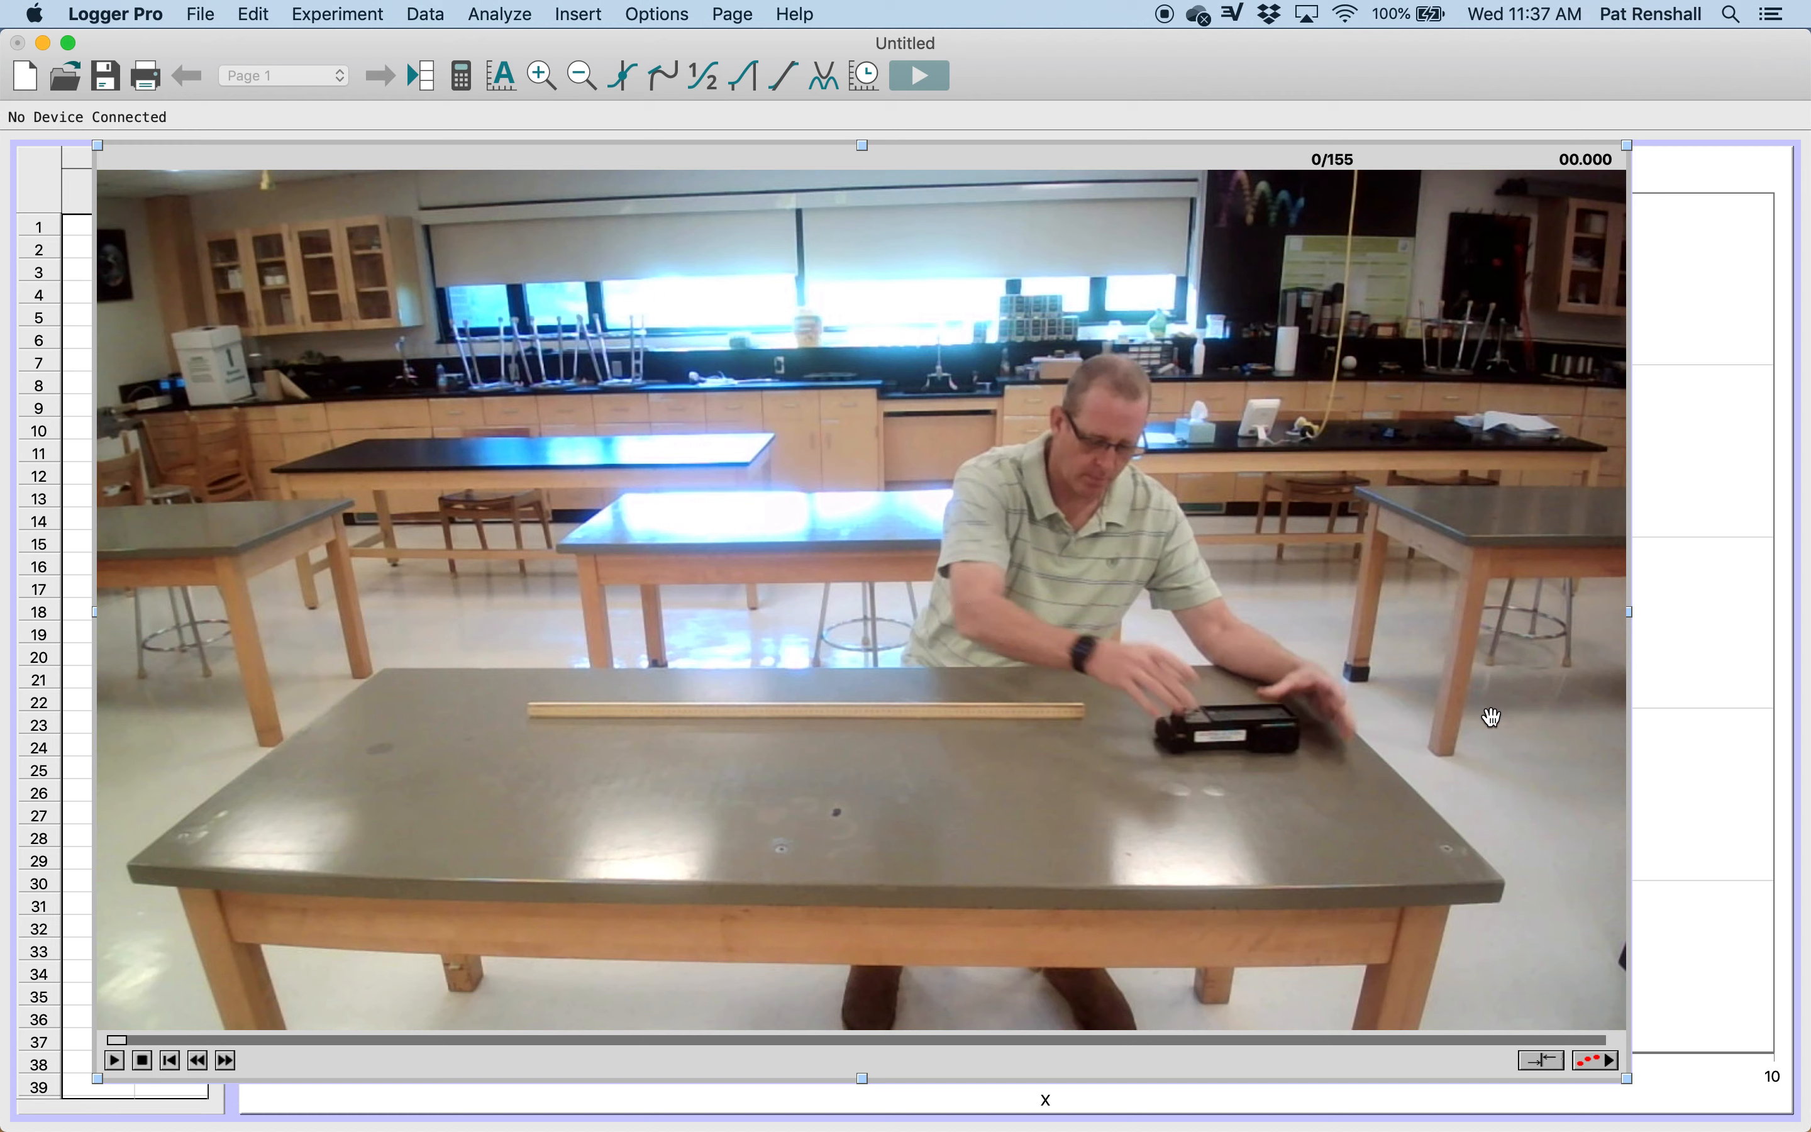
click(1592, 1062)
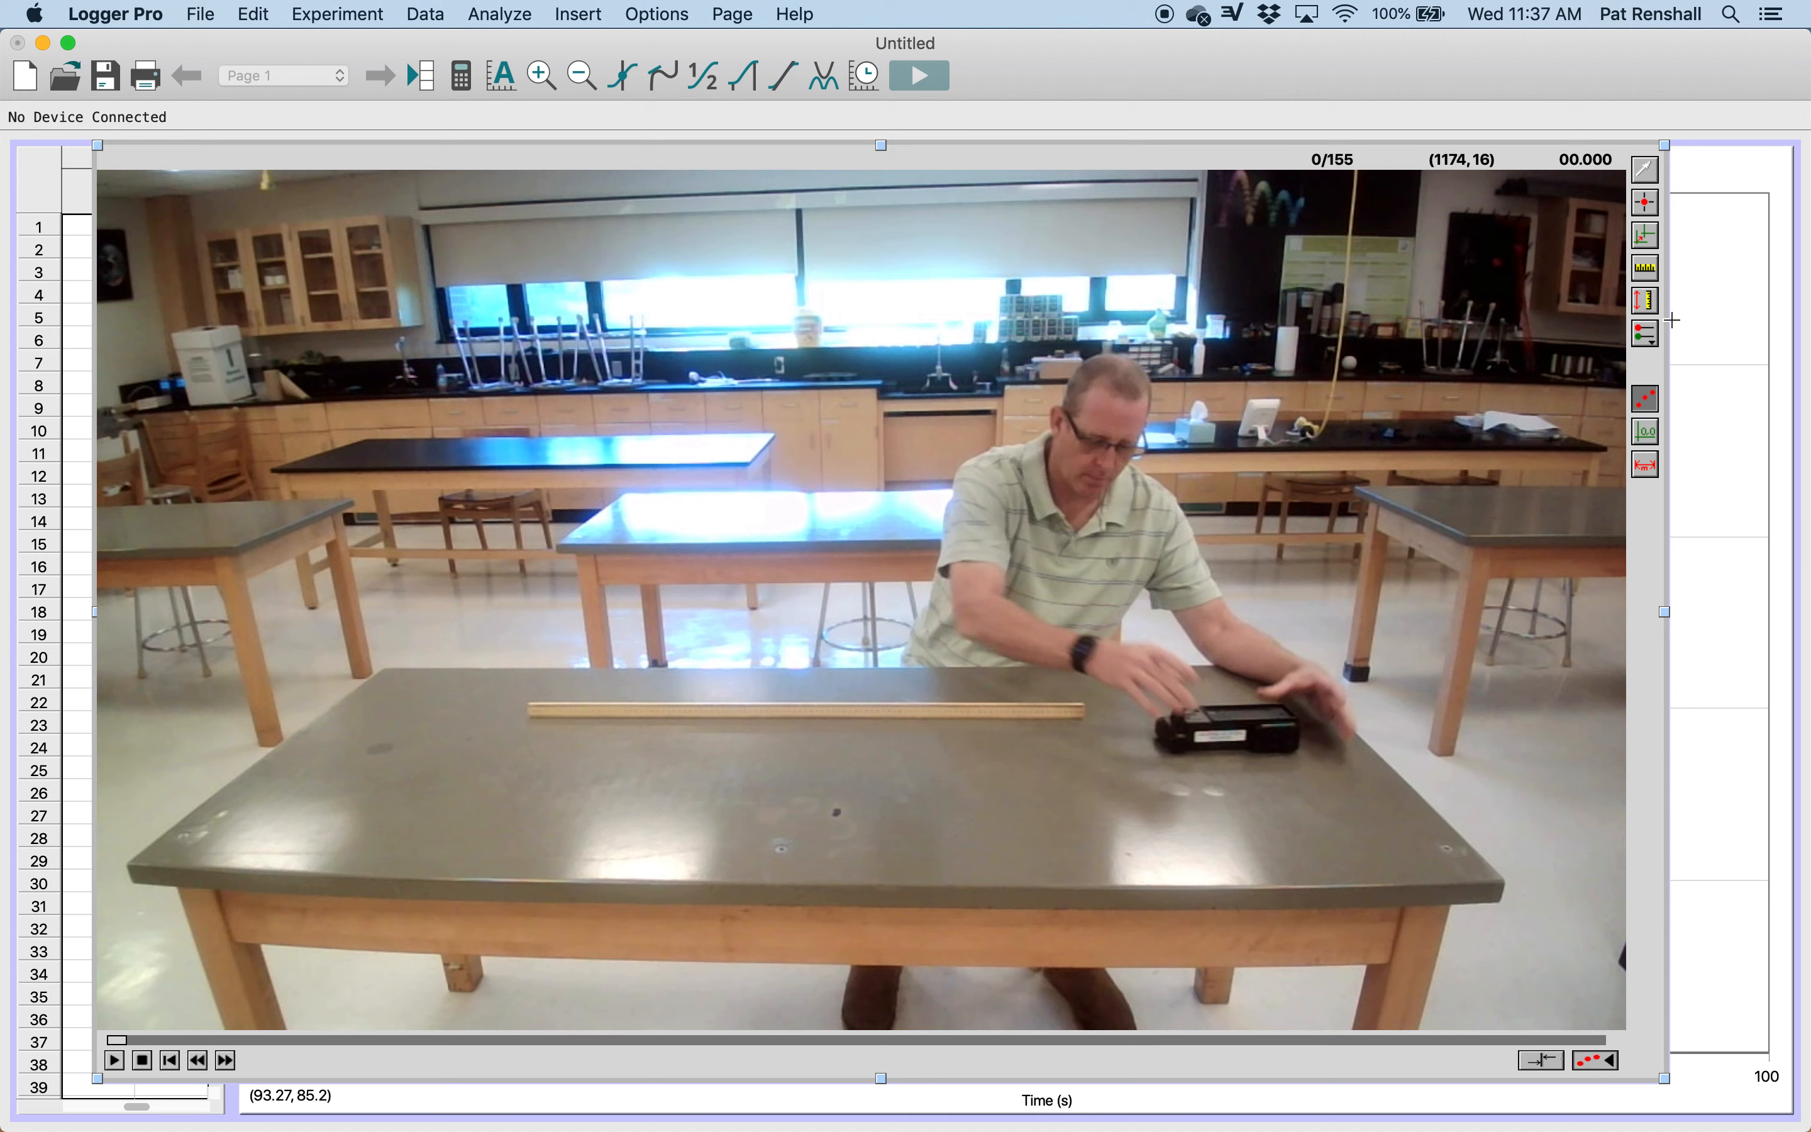
click(1647, 271)
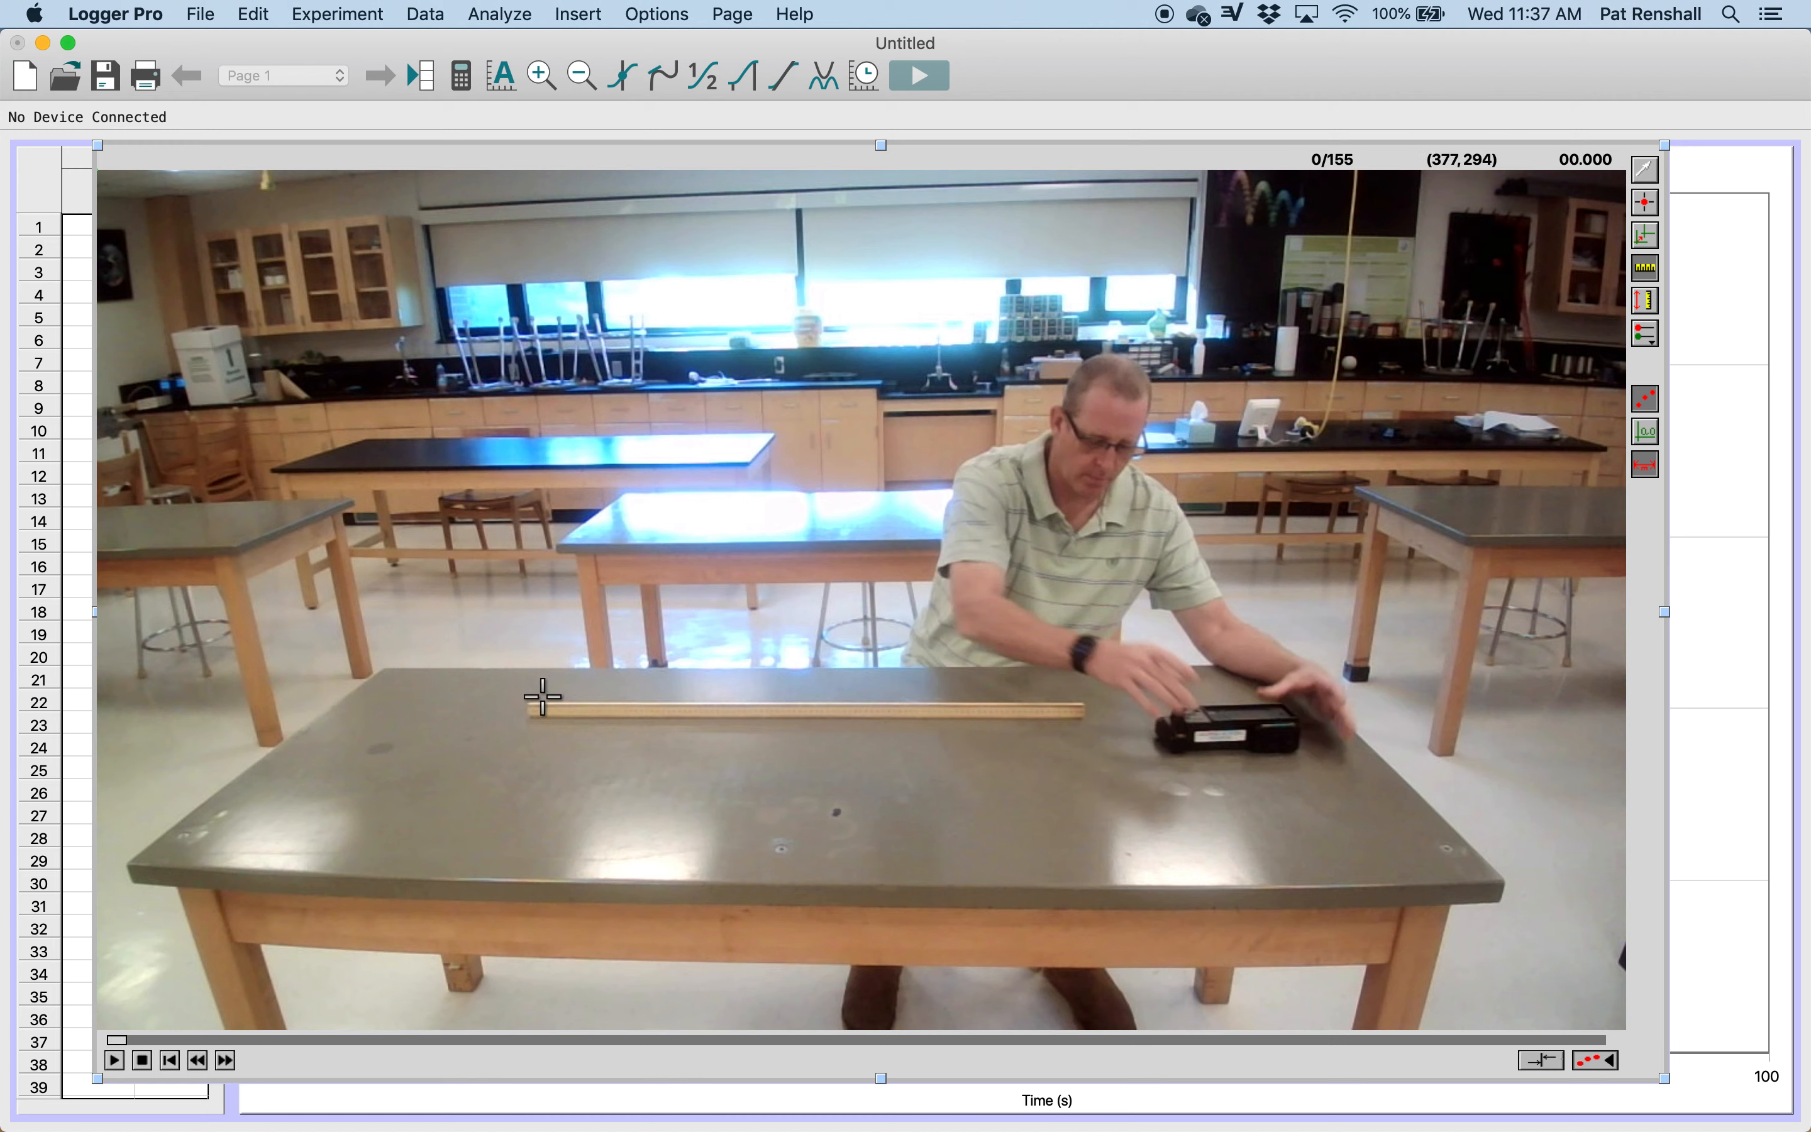
drag(527, 708, 1085, 711)
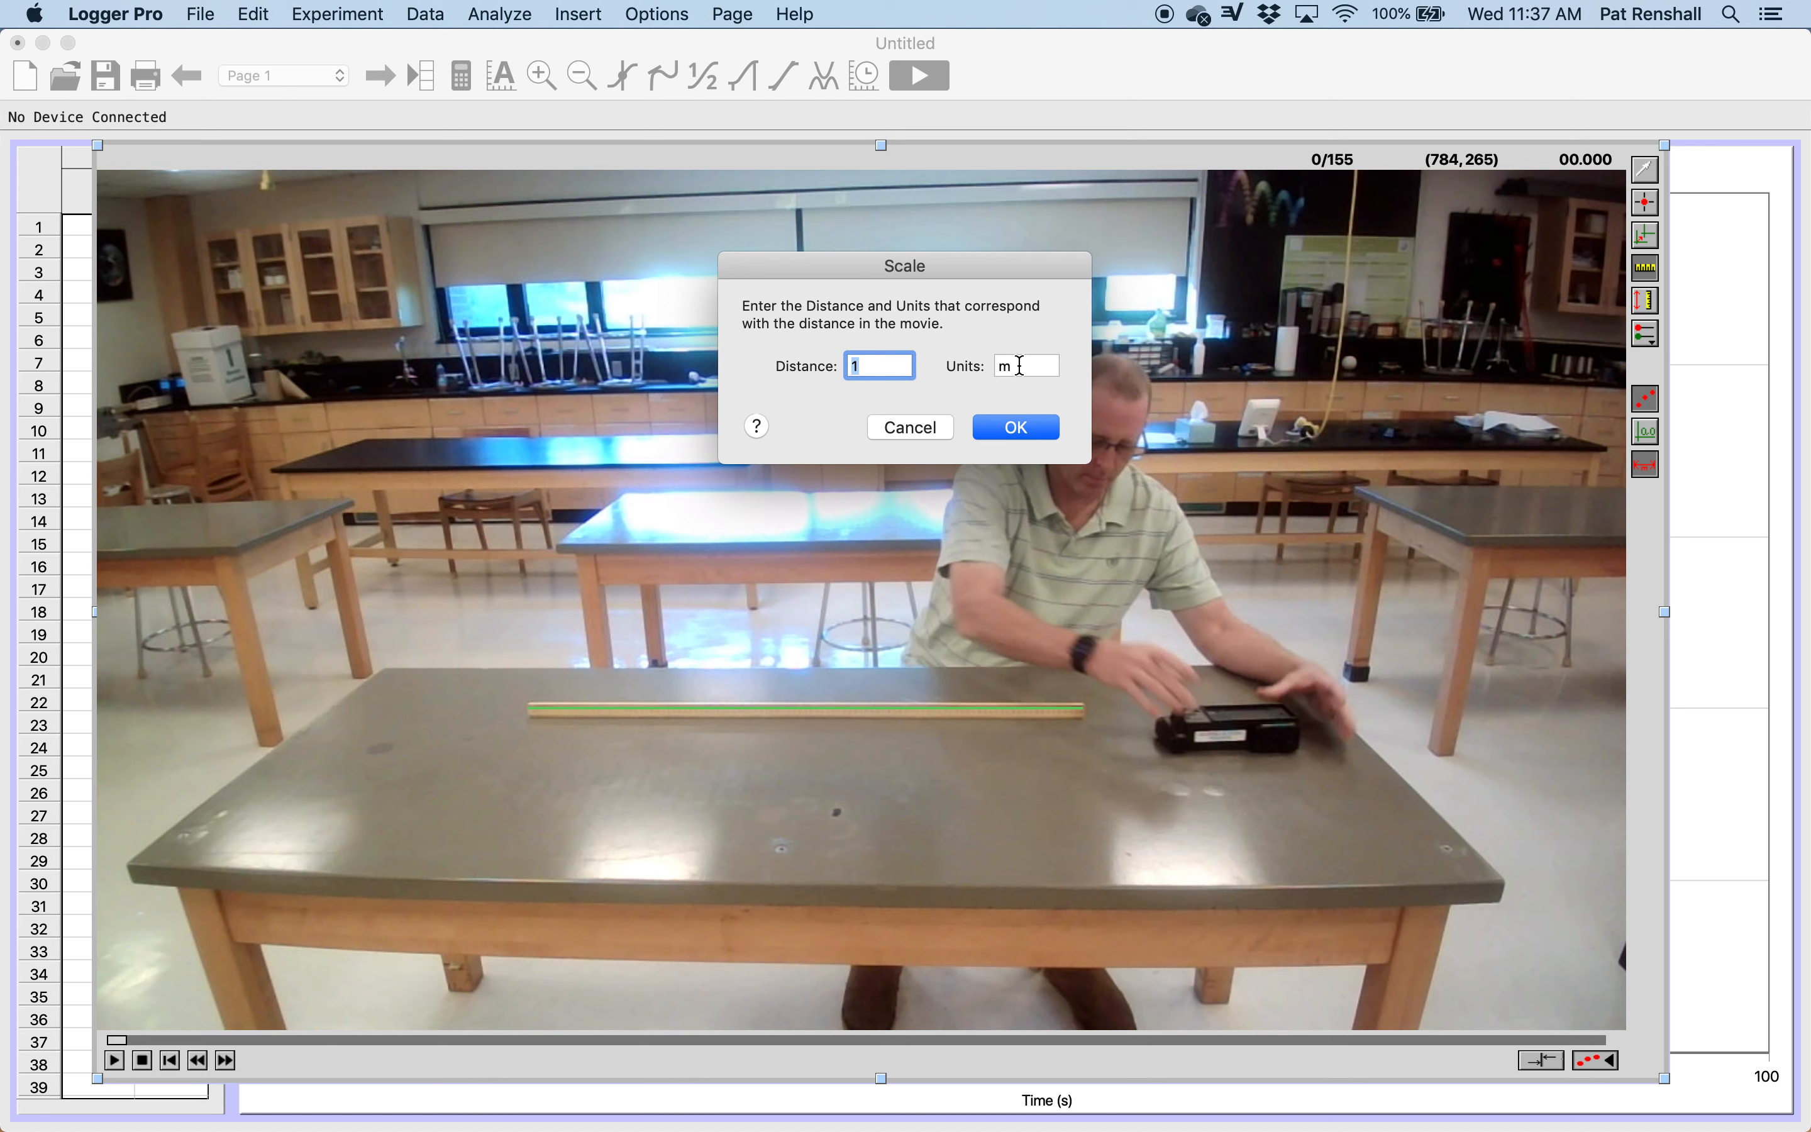
click(1017, 425)
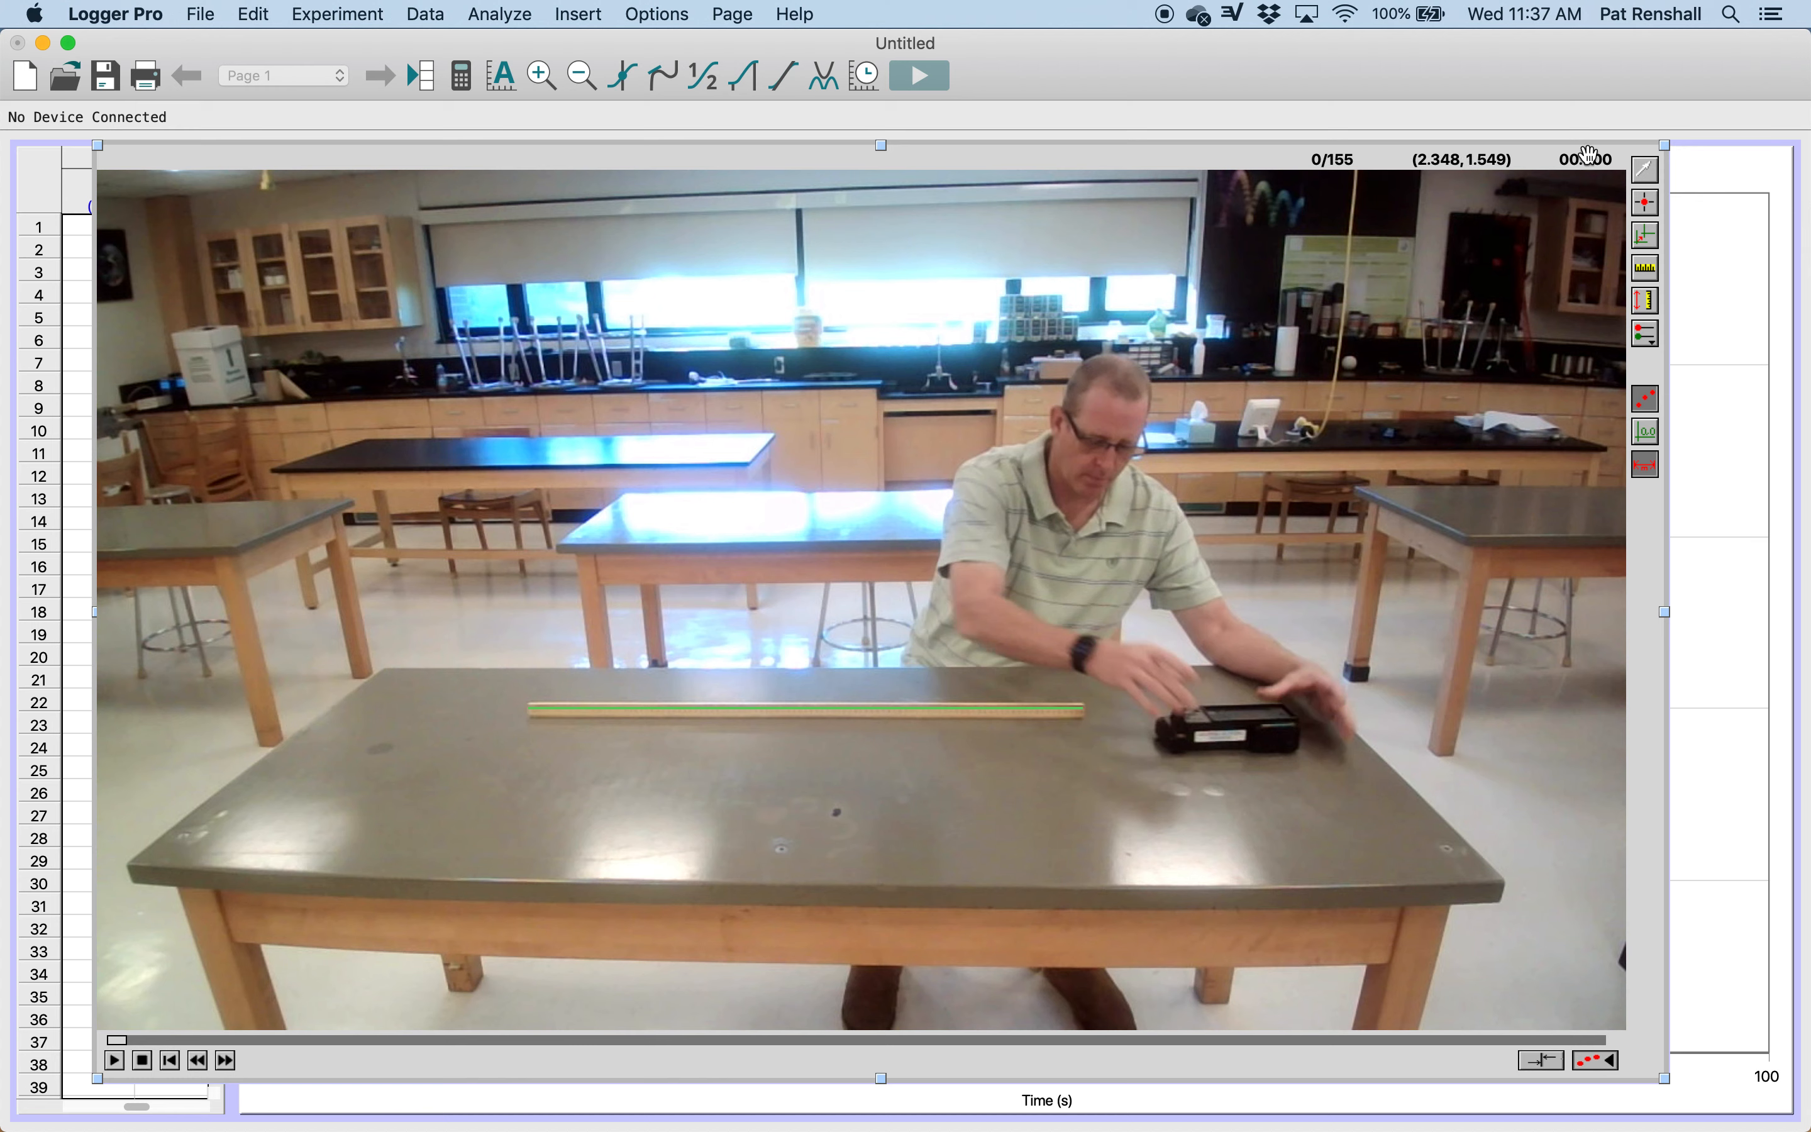
Step: Place the coordinate origin on the table just below the stick's left end, aligned with the bottom of the cart
click(1648, 239)
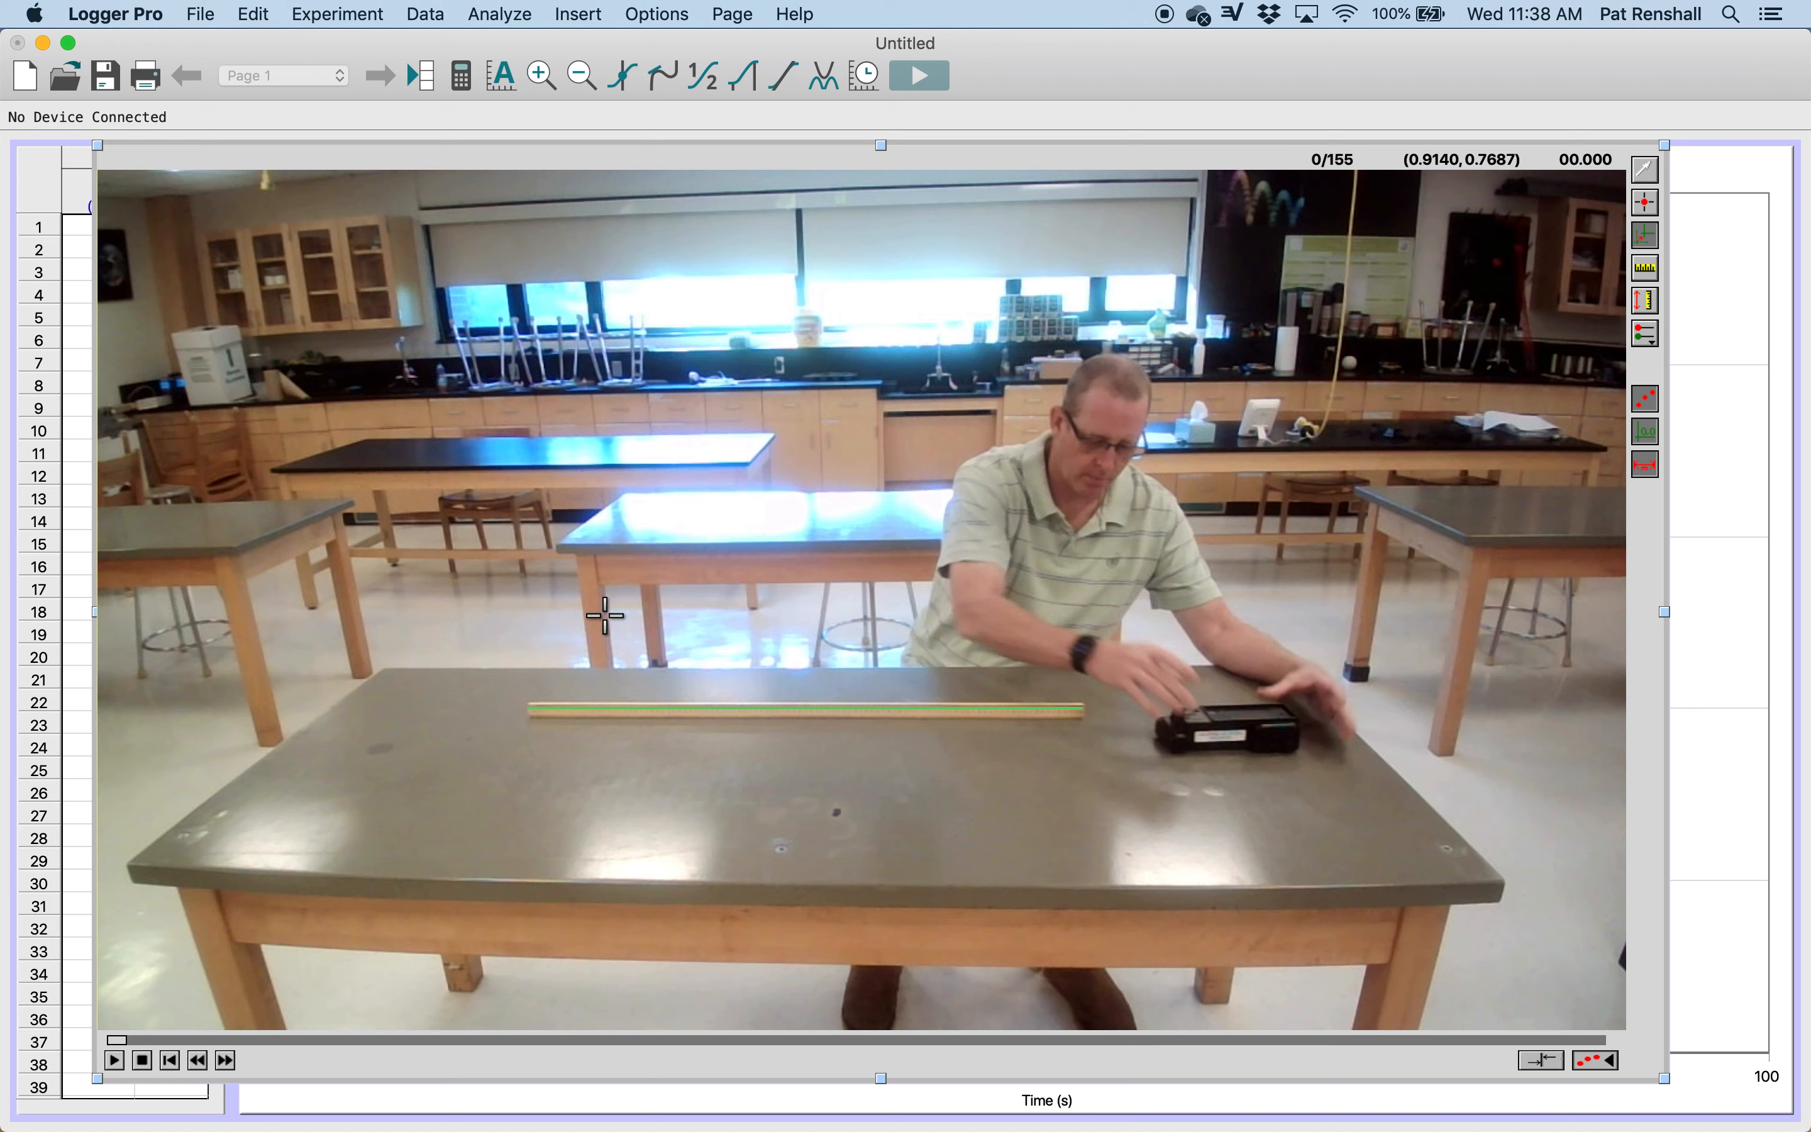
click(519, 748)
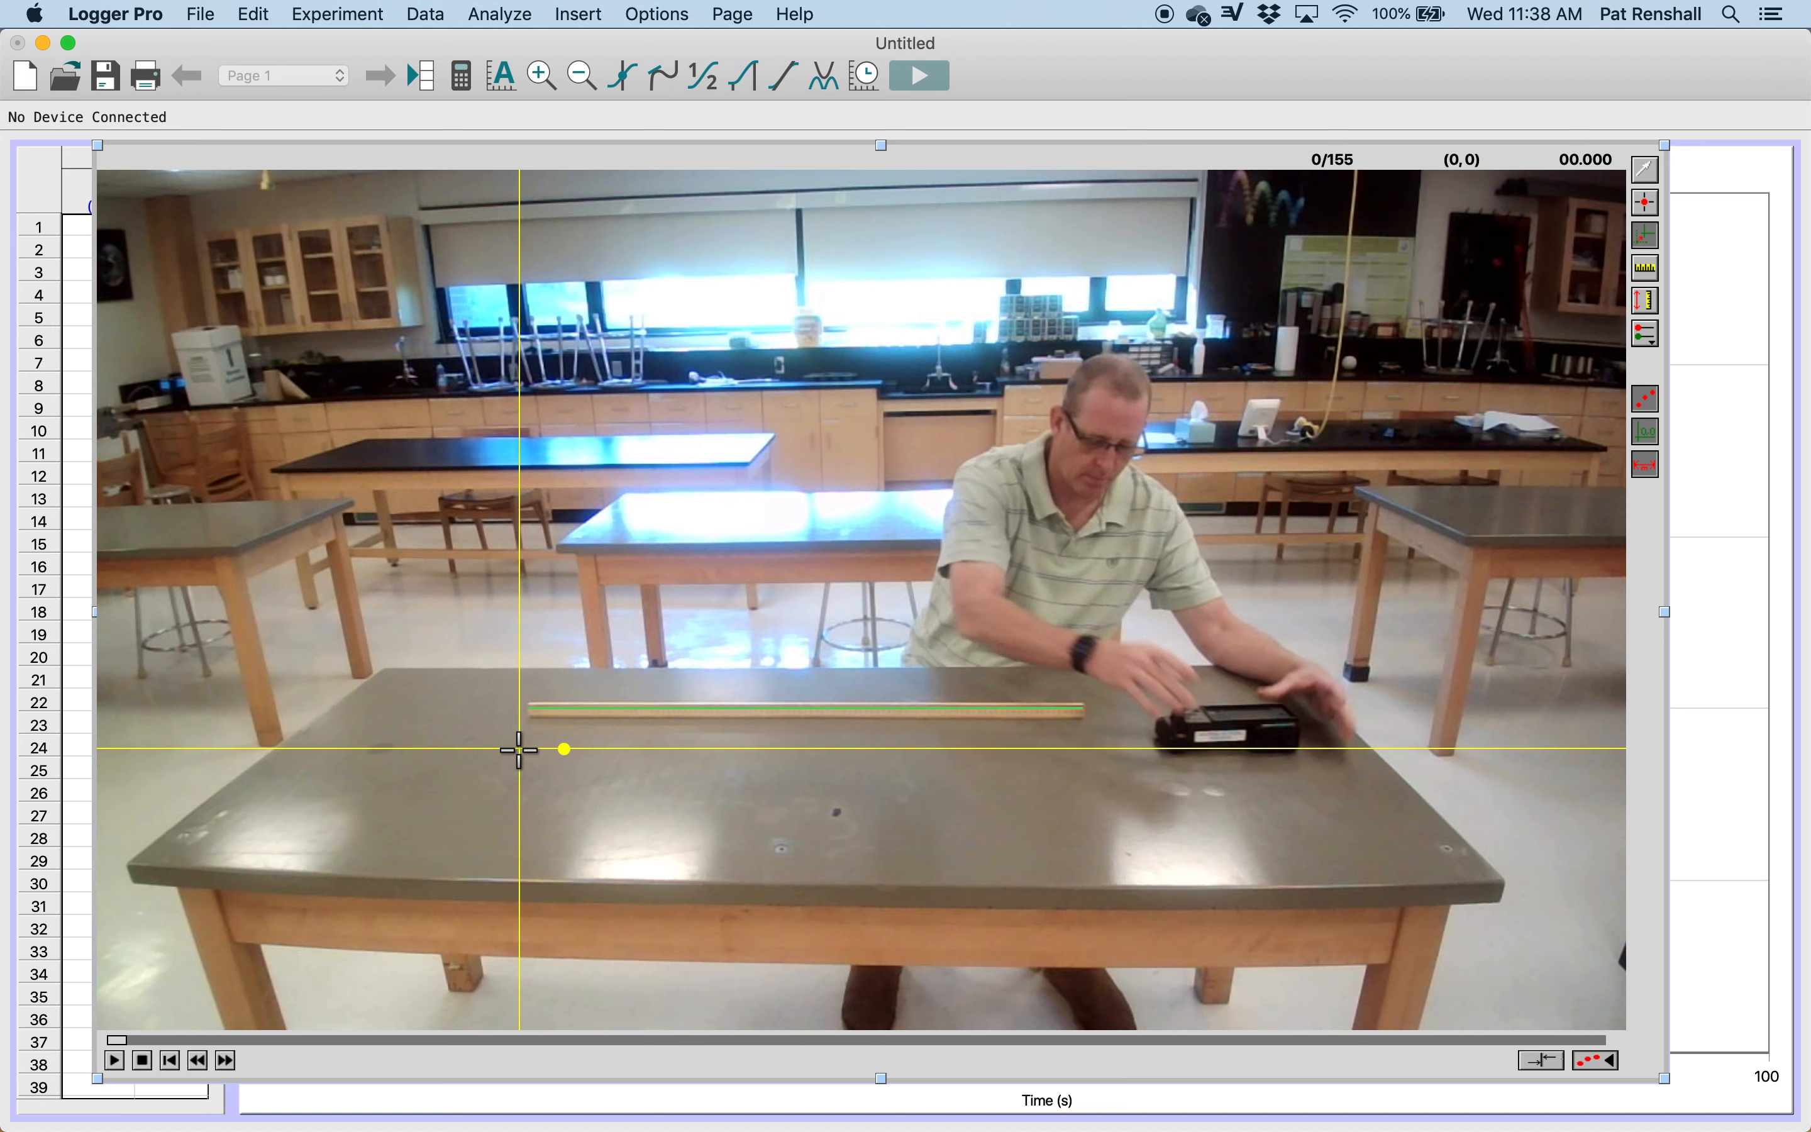
drag(518, 748, 523, 754)
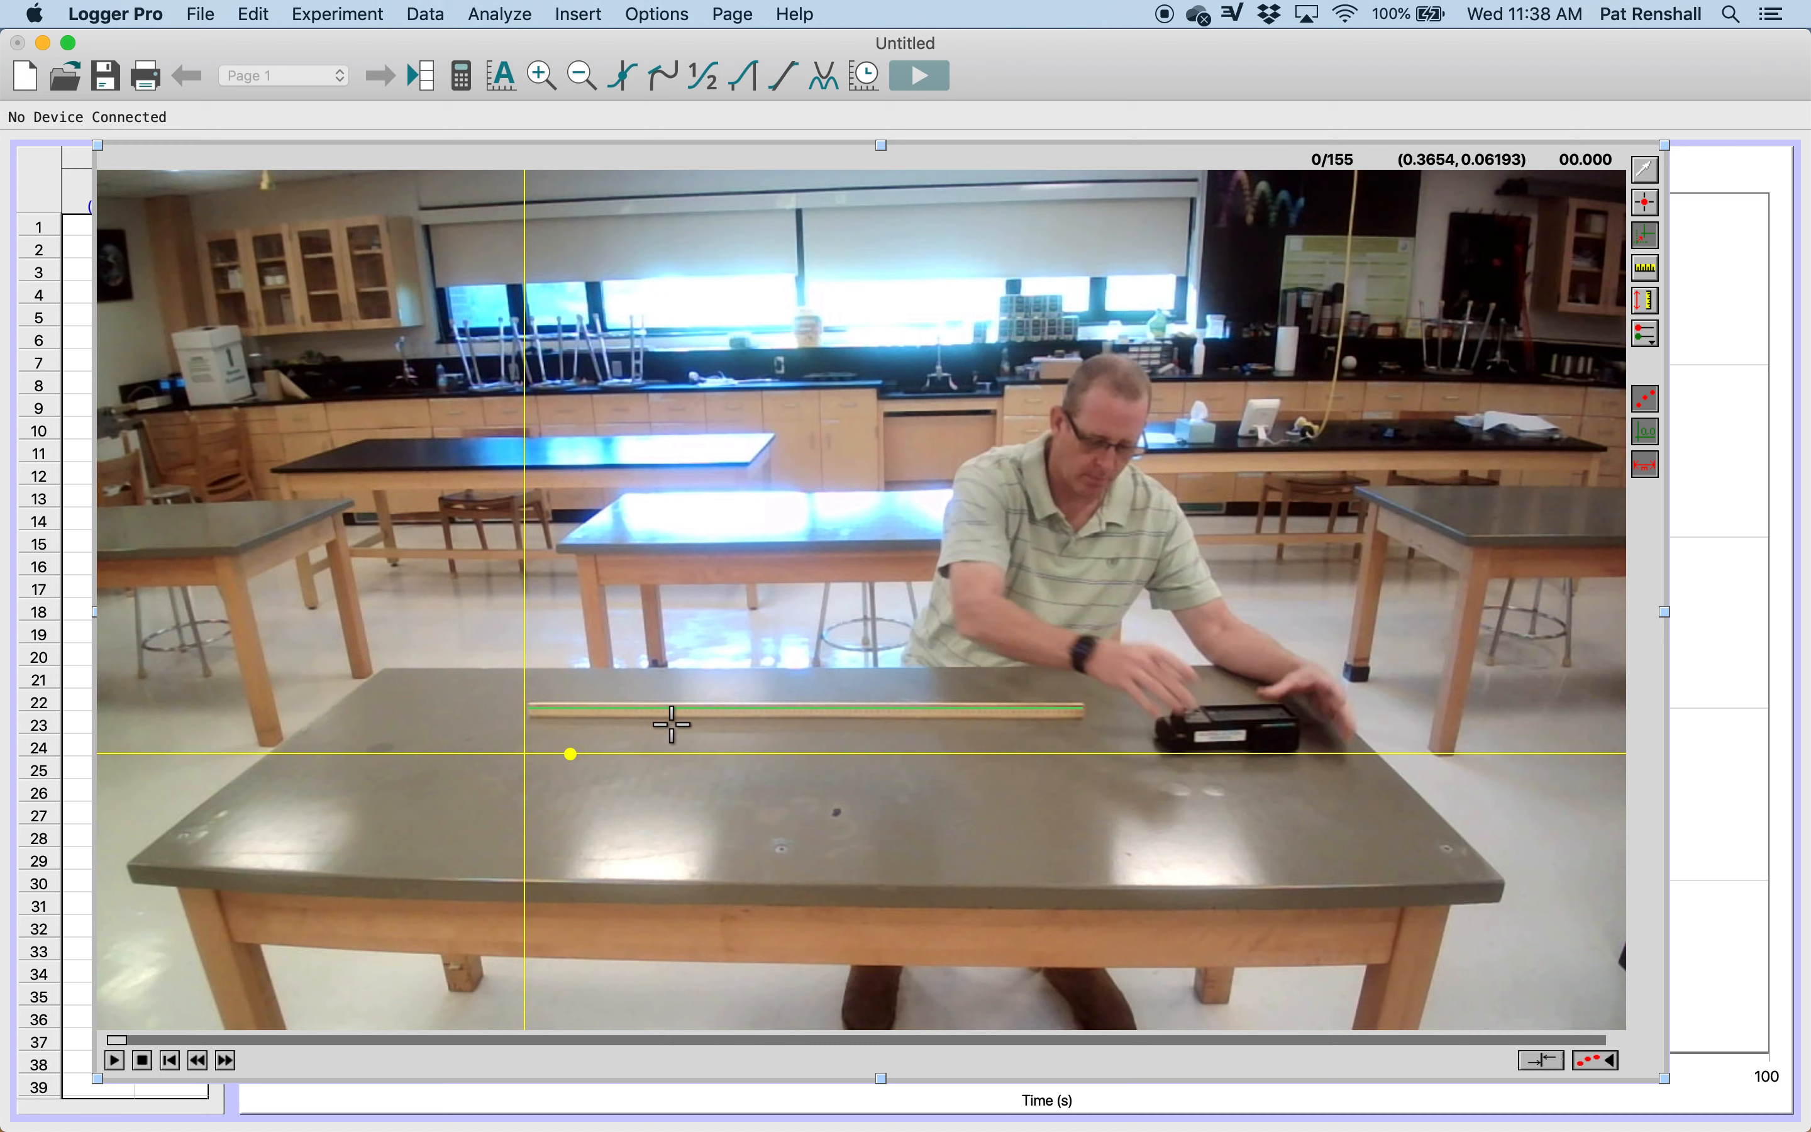
Step: Add tracking points at the cart's front end in the first six frames, and undo a stray point placed on the man's head
click(1653, 212)
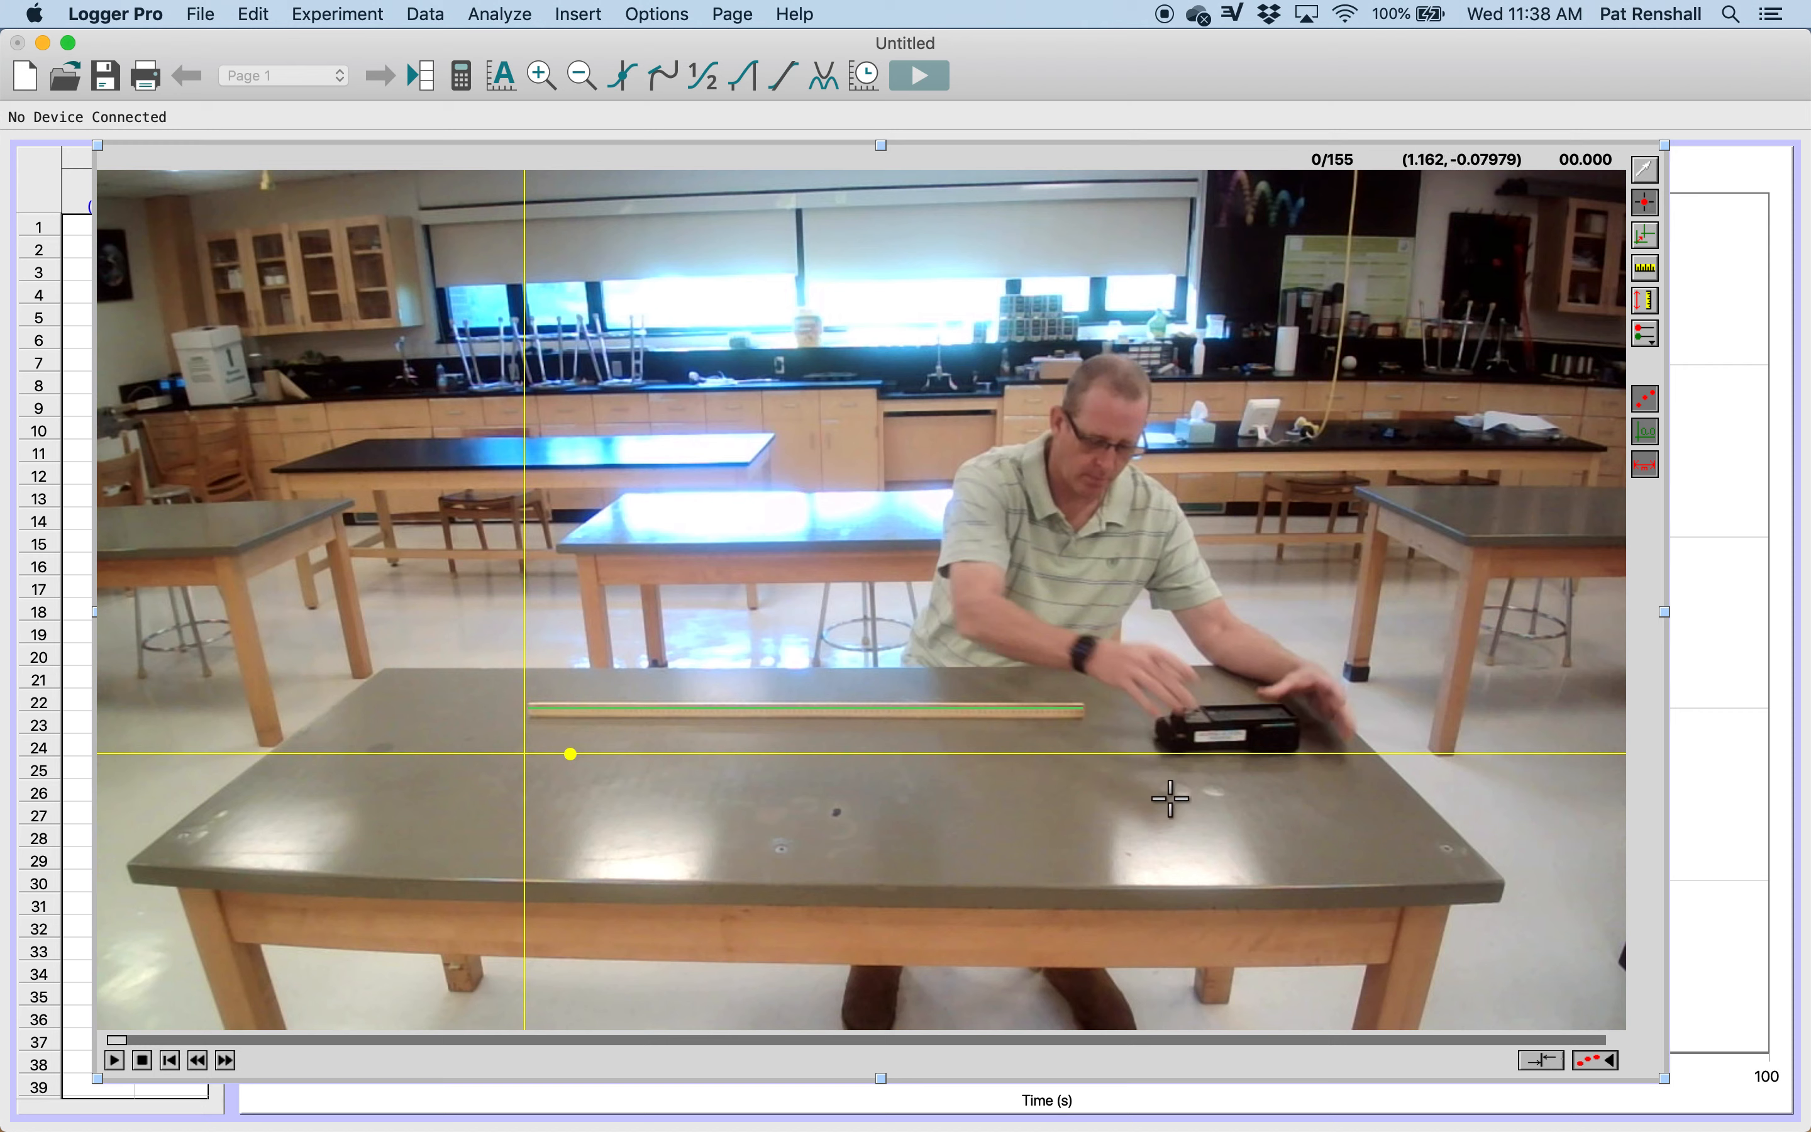
click(1170, 746)
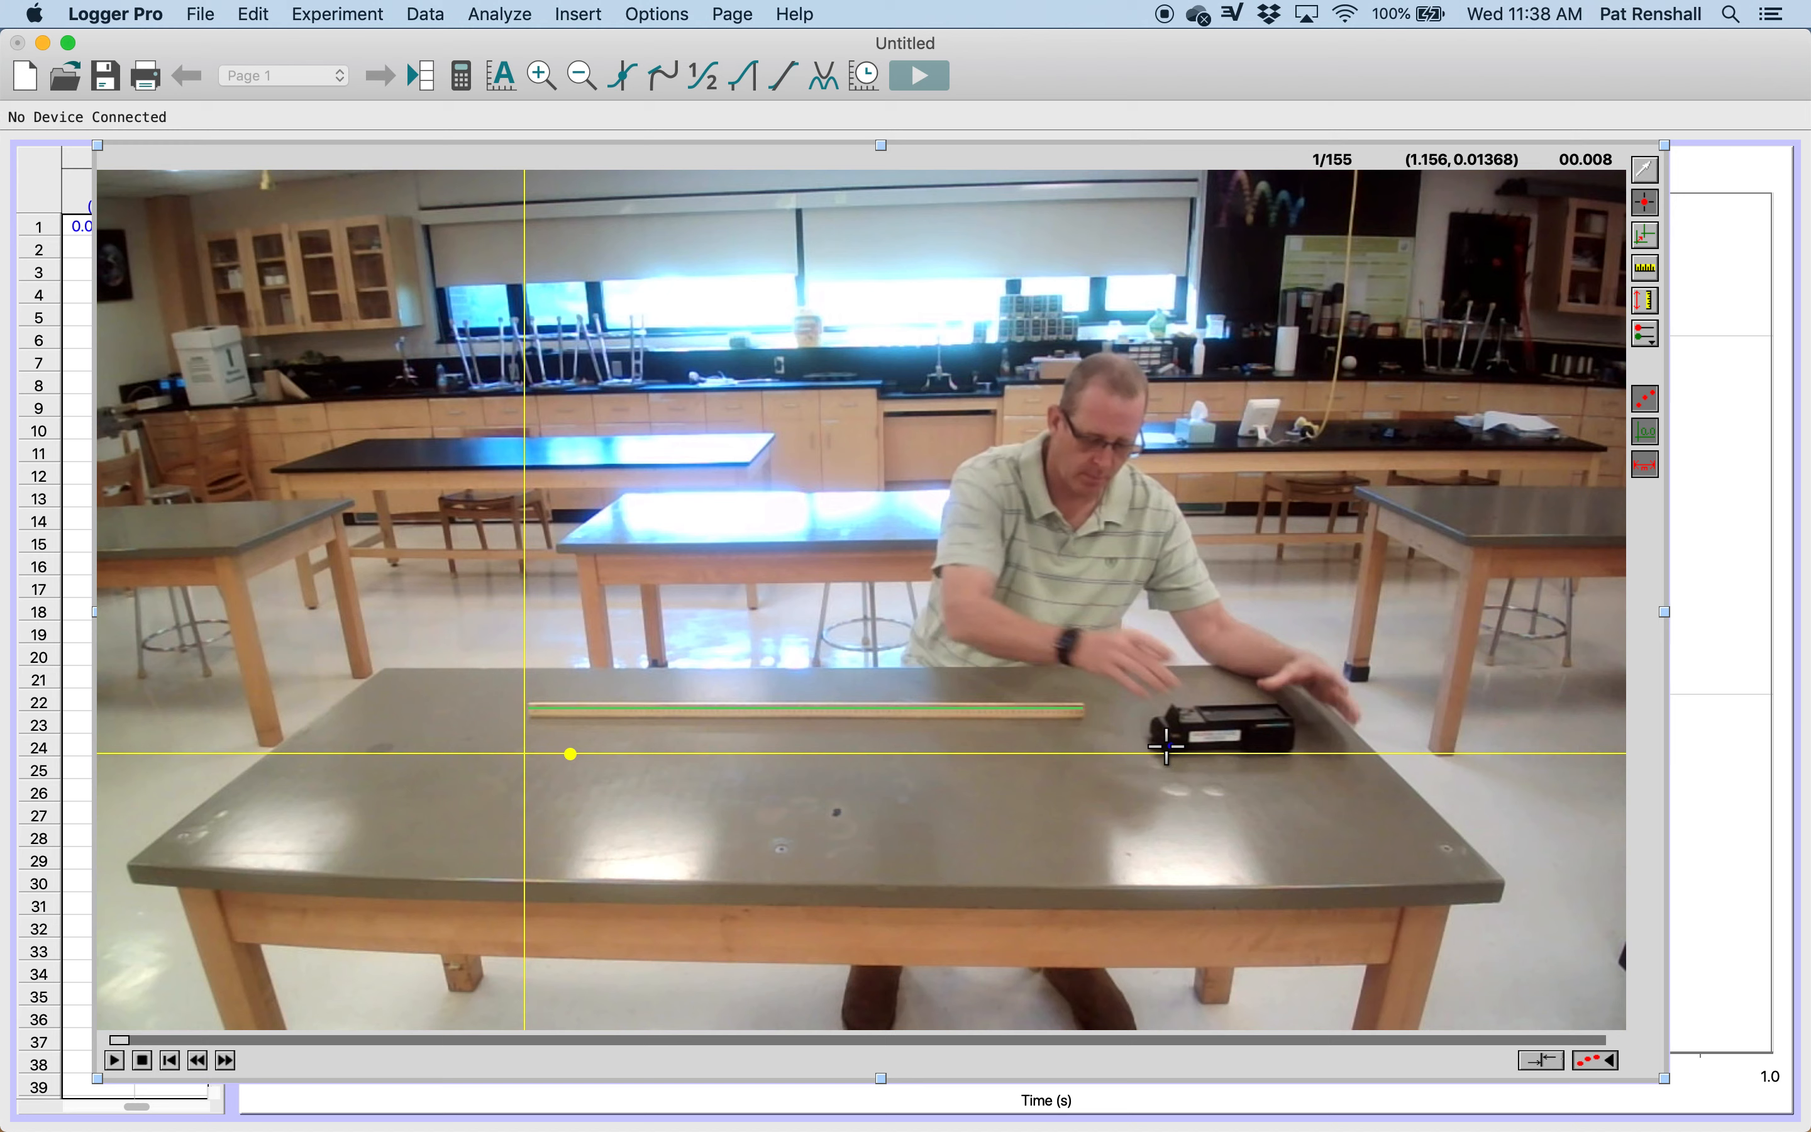
click(1167, 745)
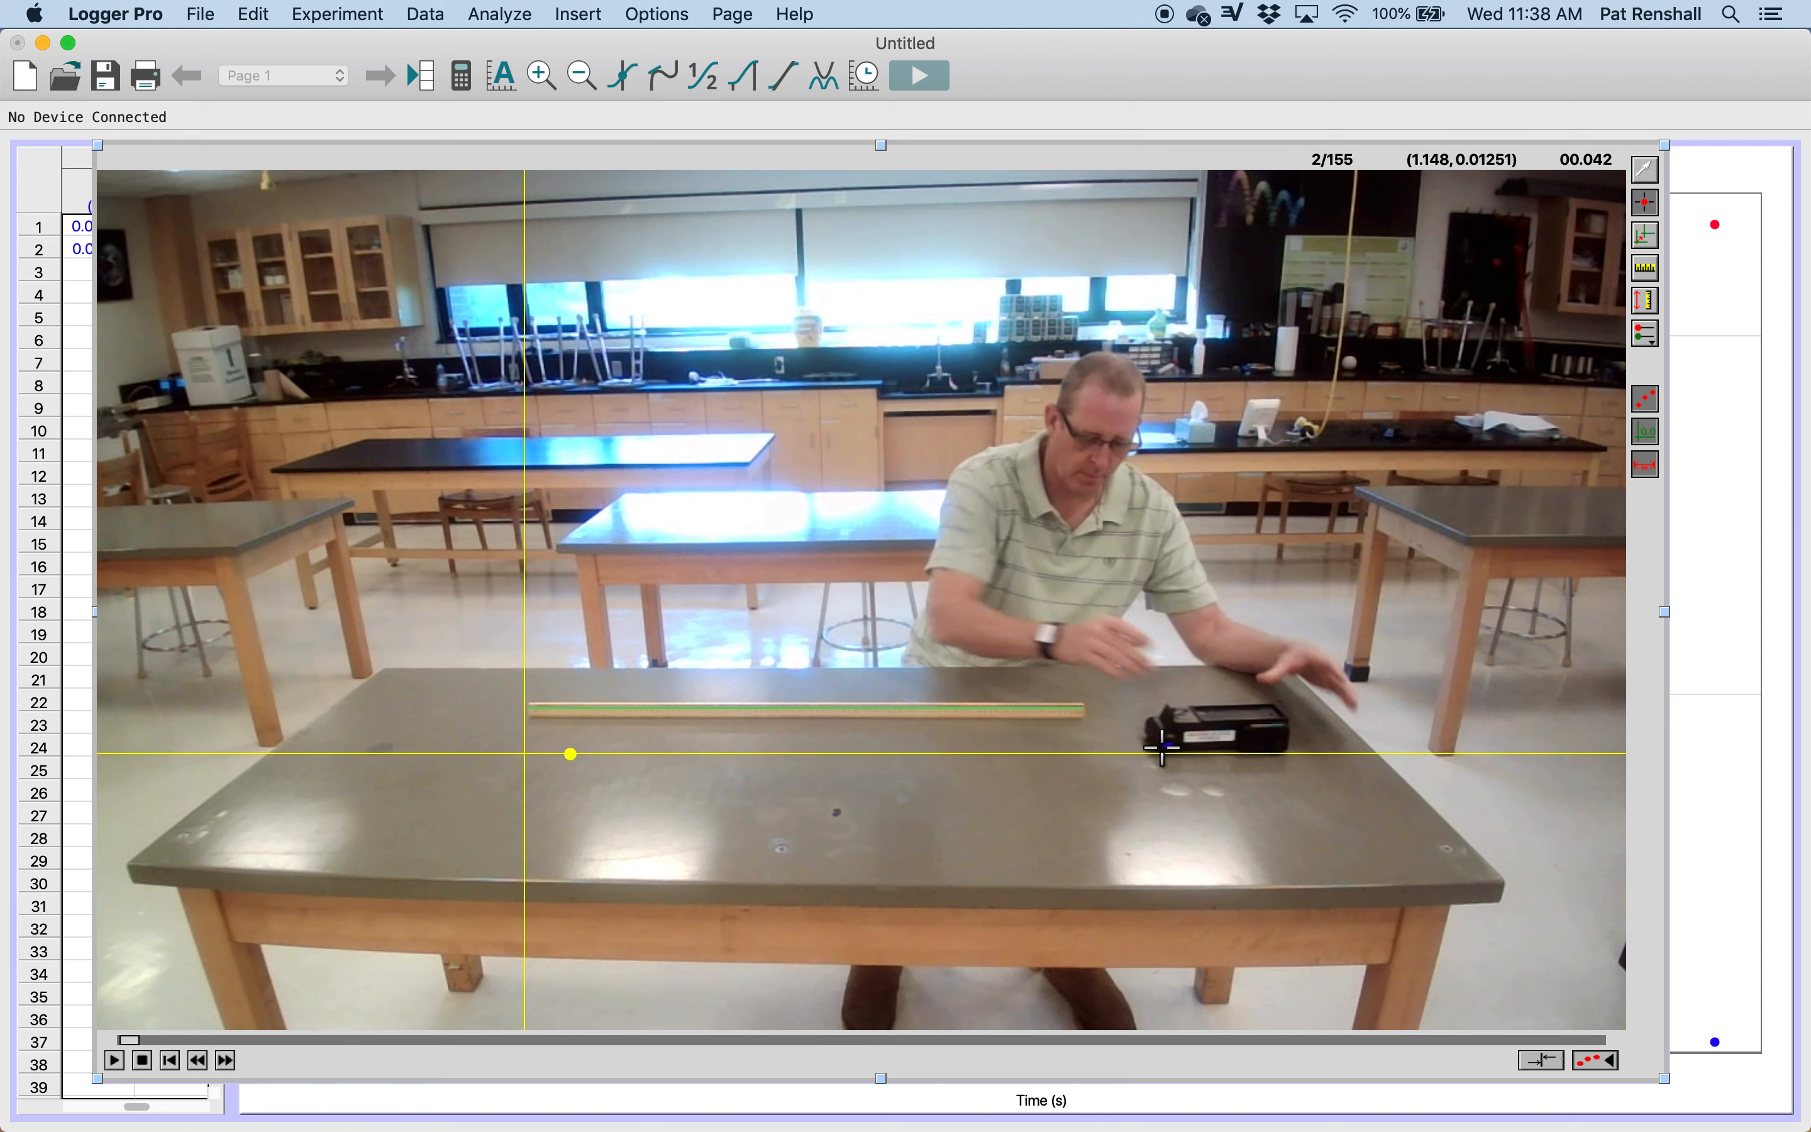
click(1159, 746)
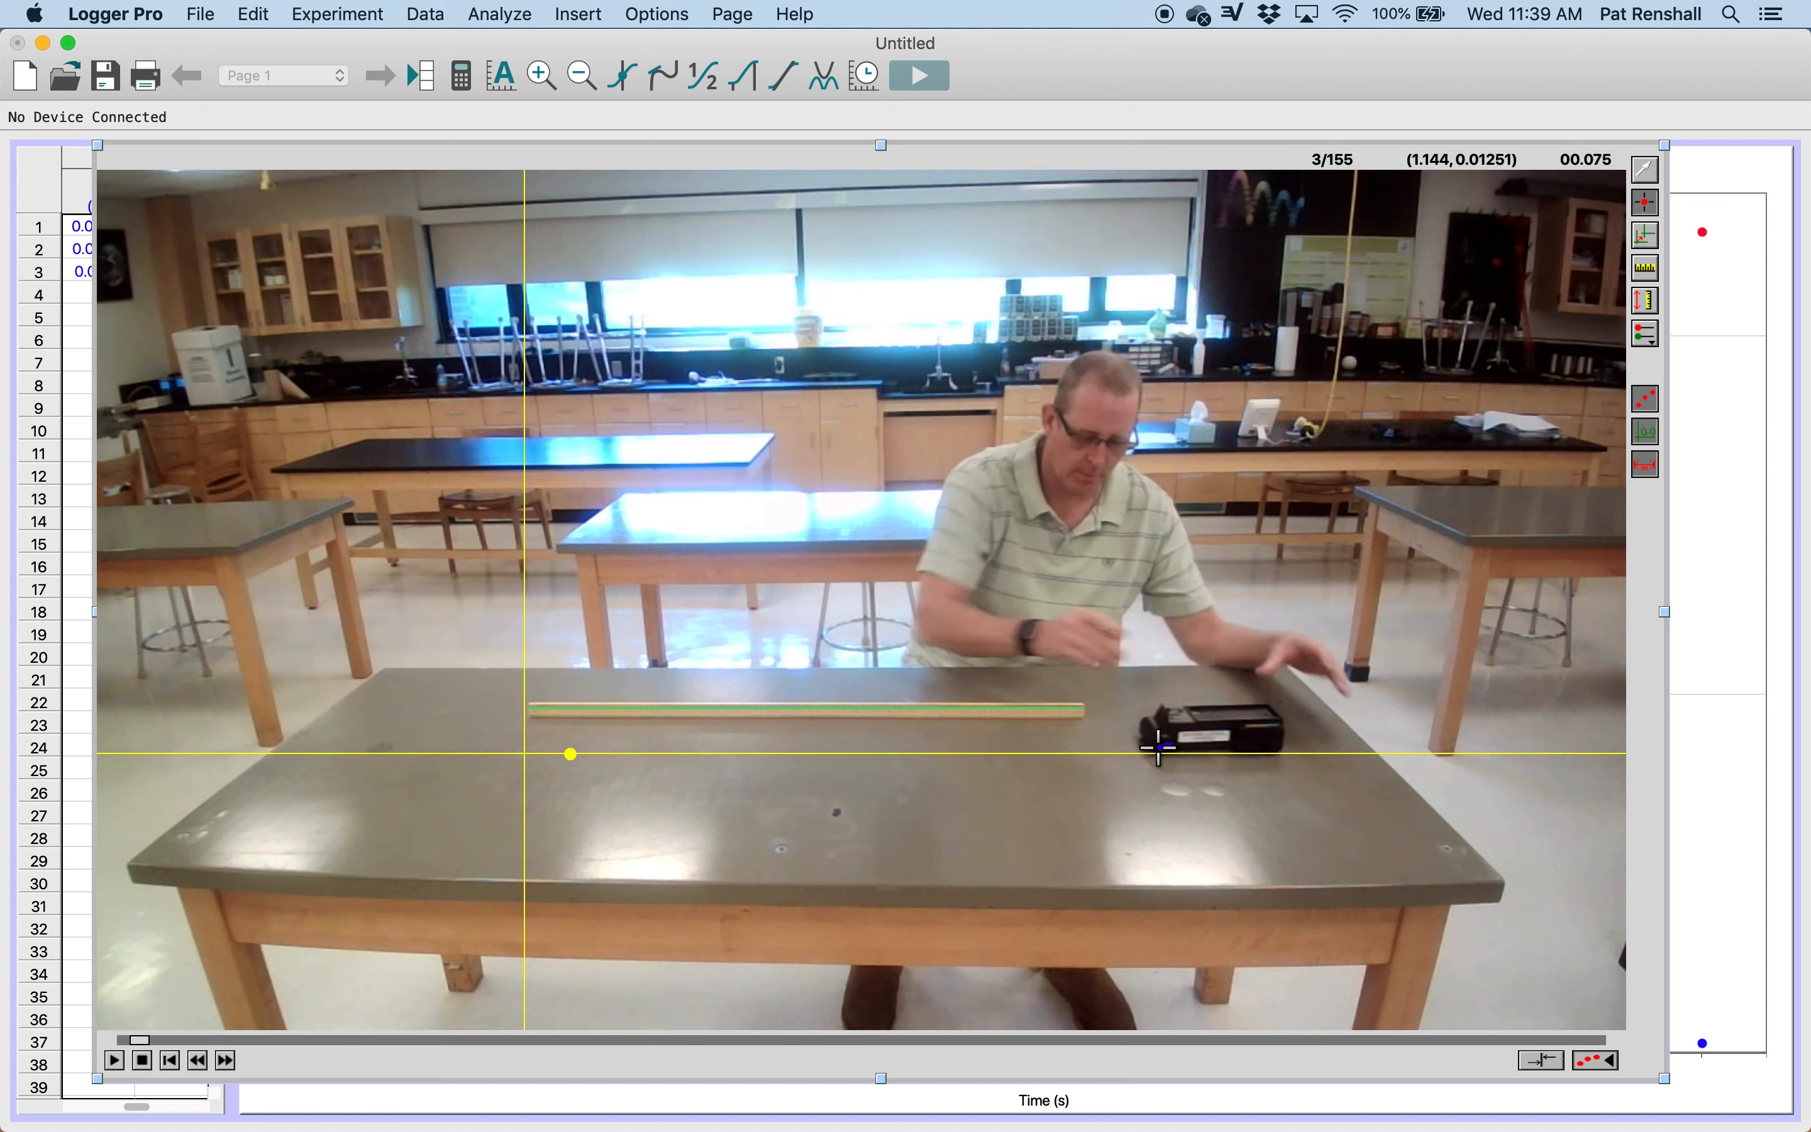
click(1154, 747)
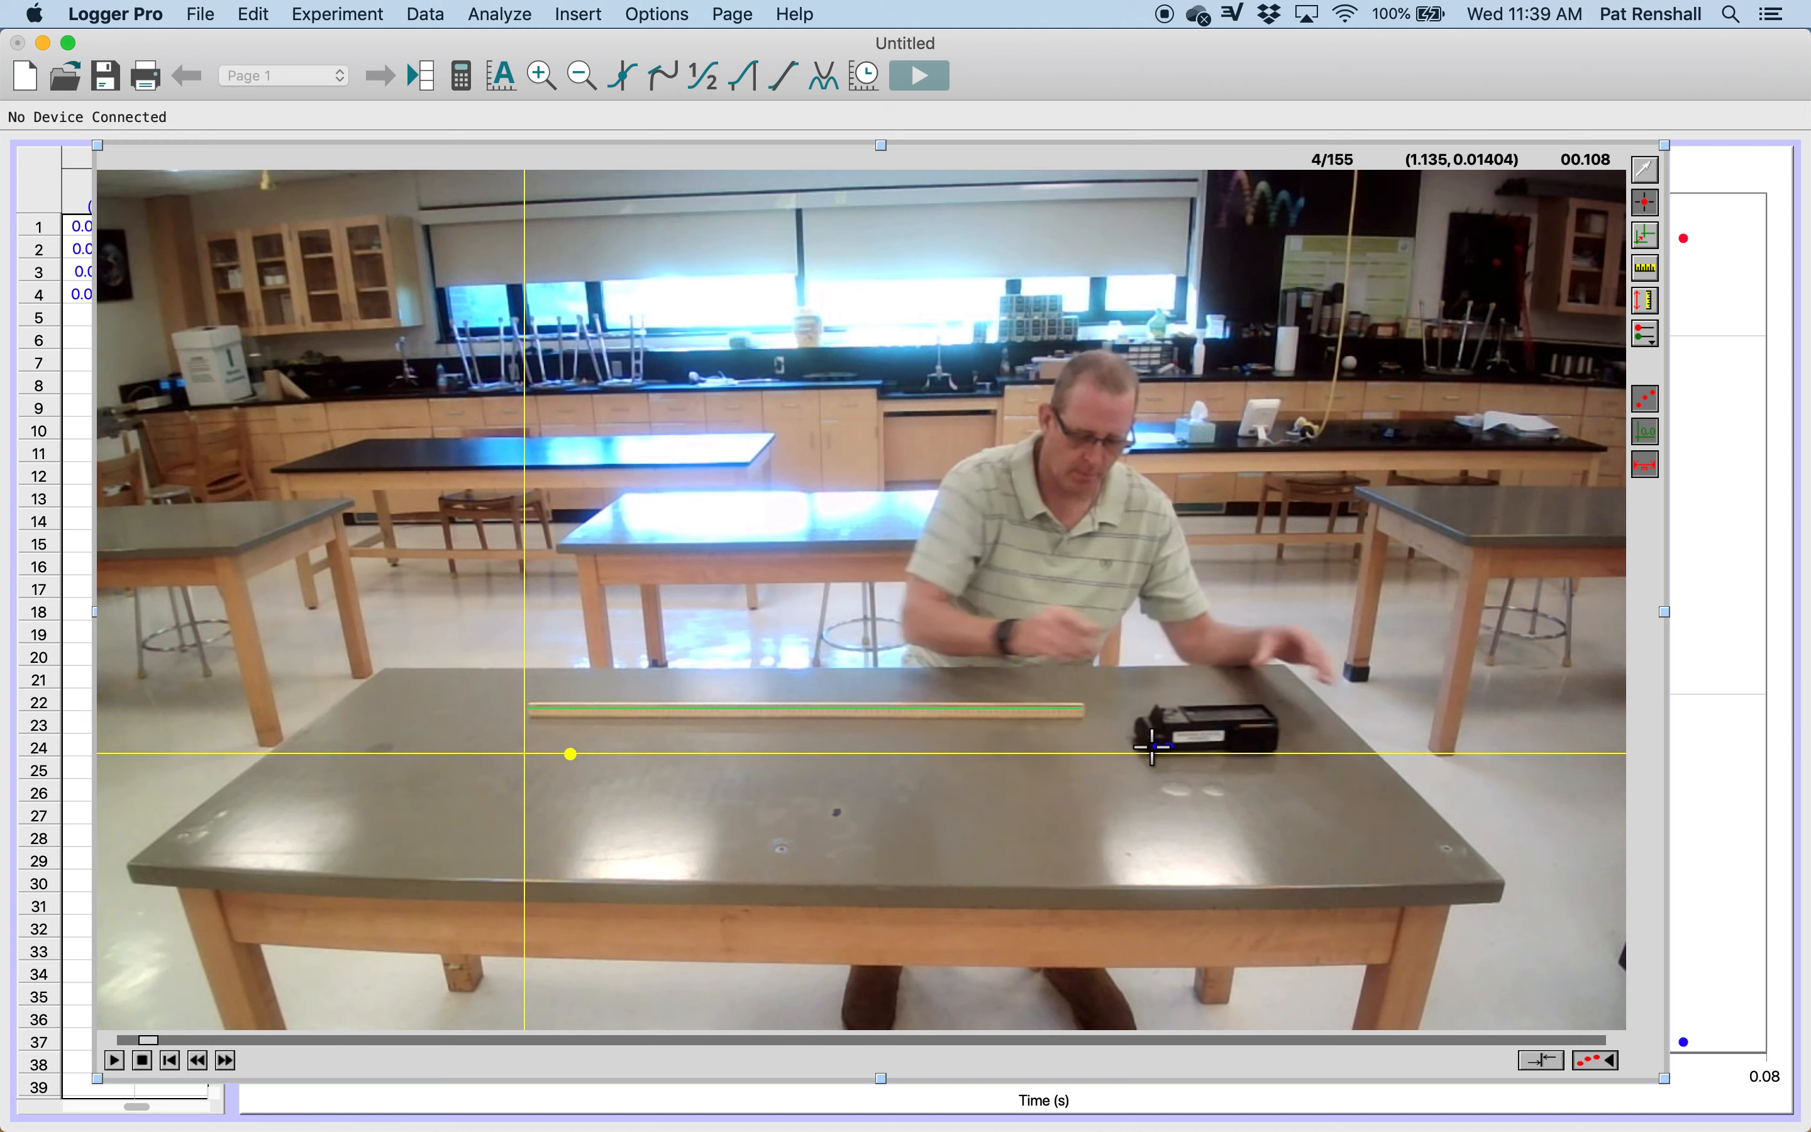
click(1151, 746)
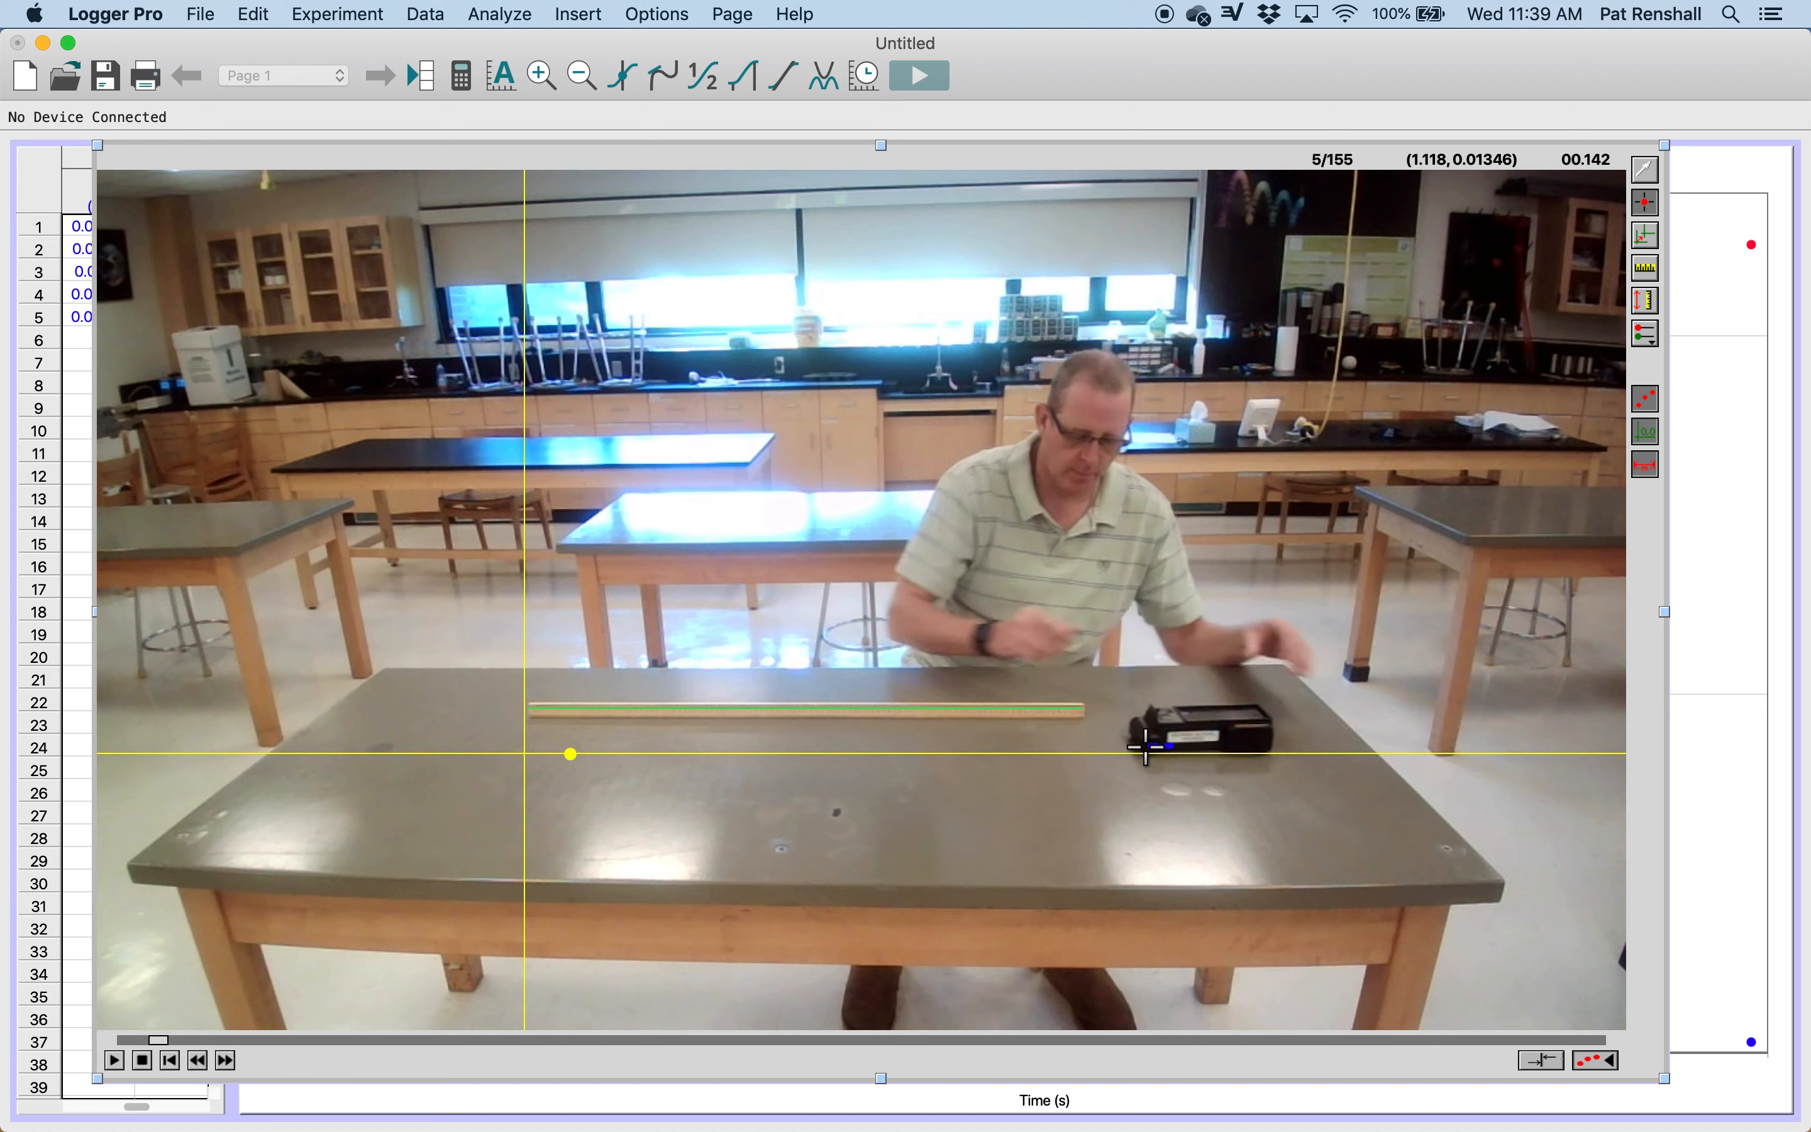
click(1146, 747)
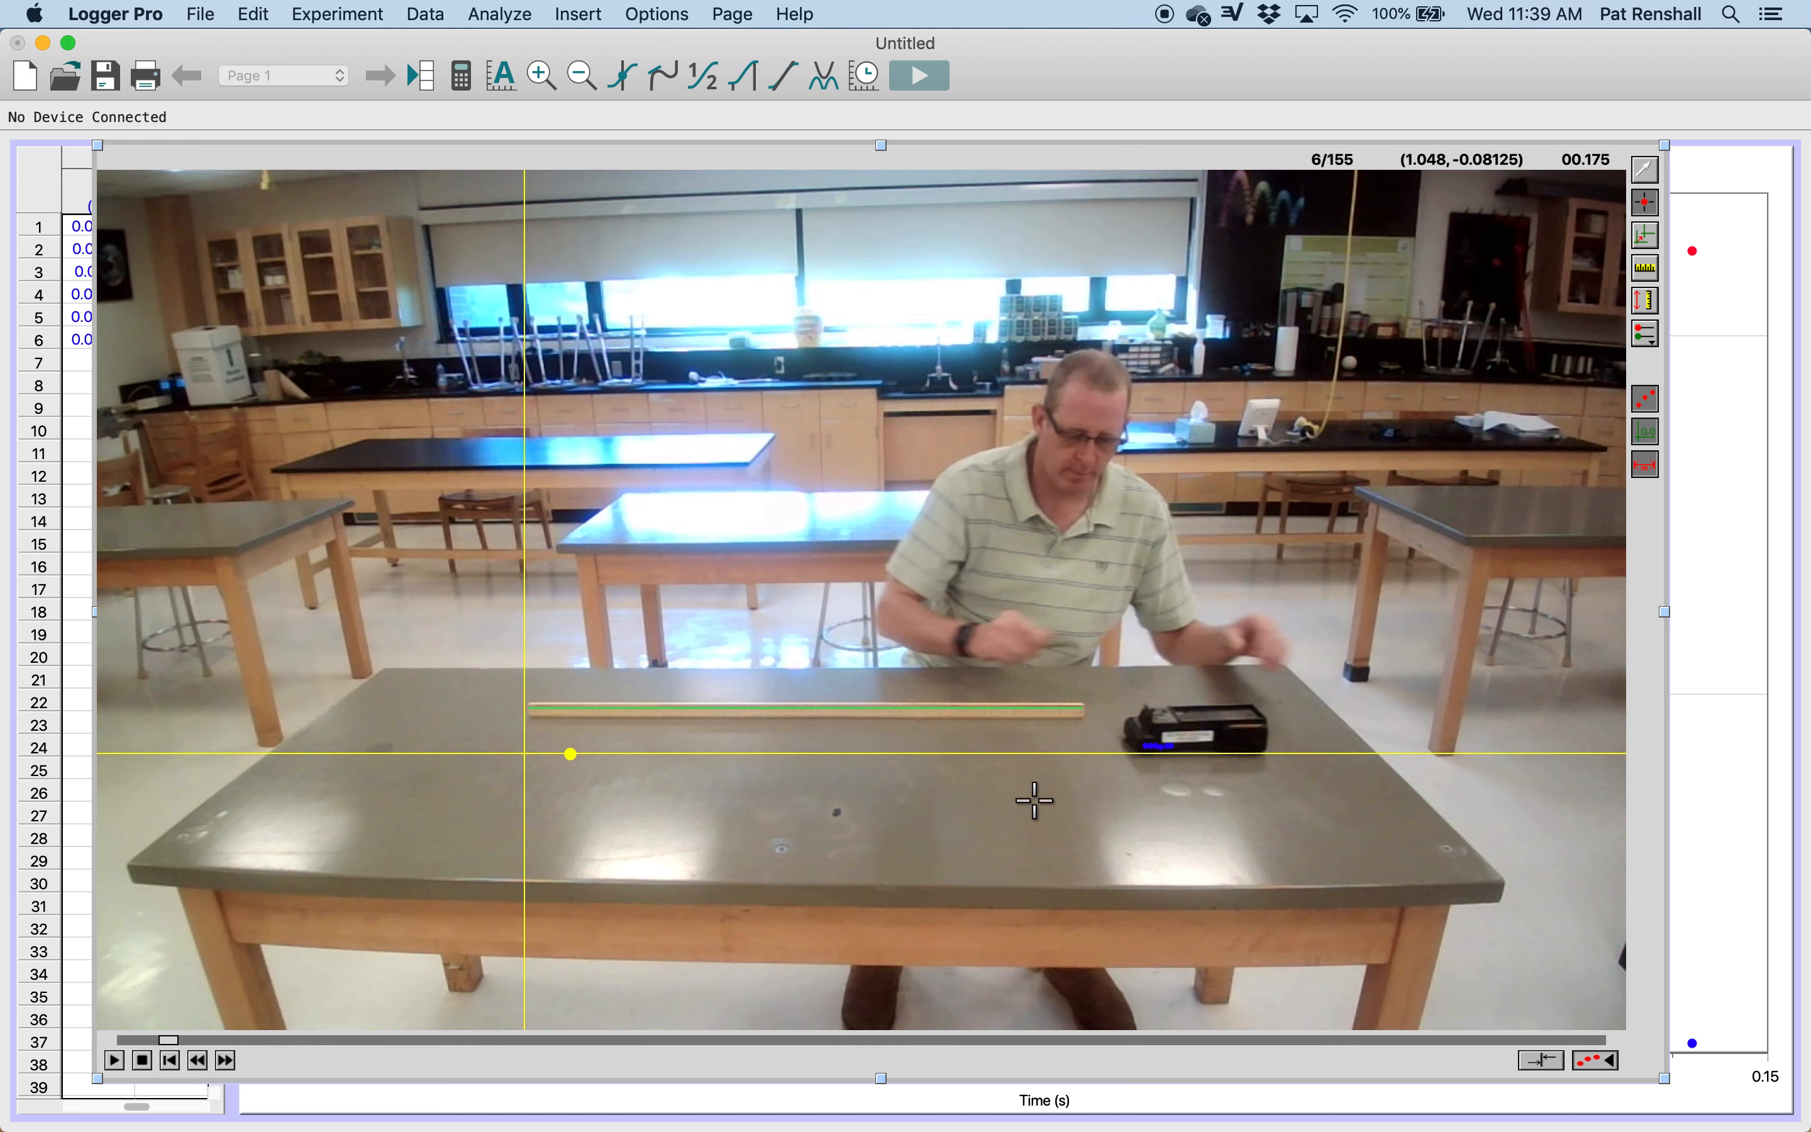
click(1093, 408)
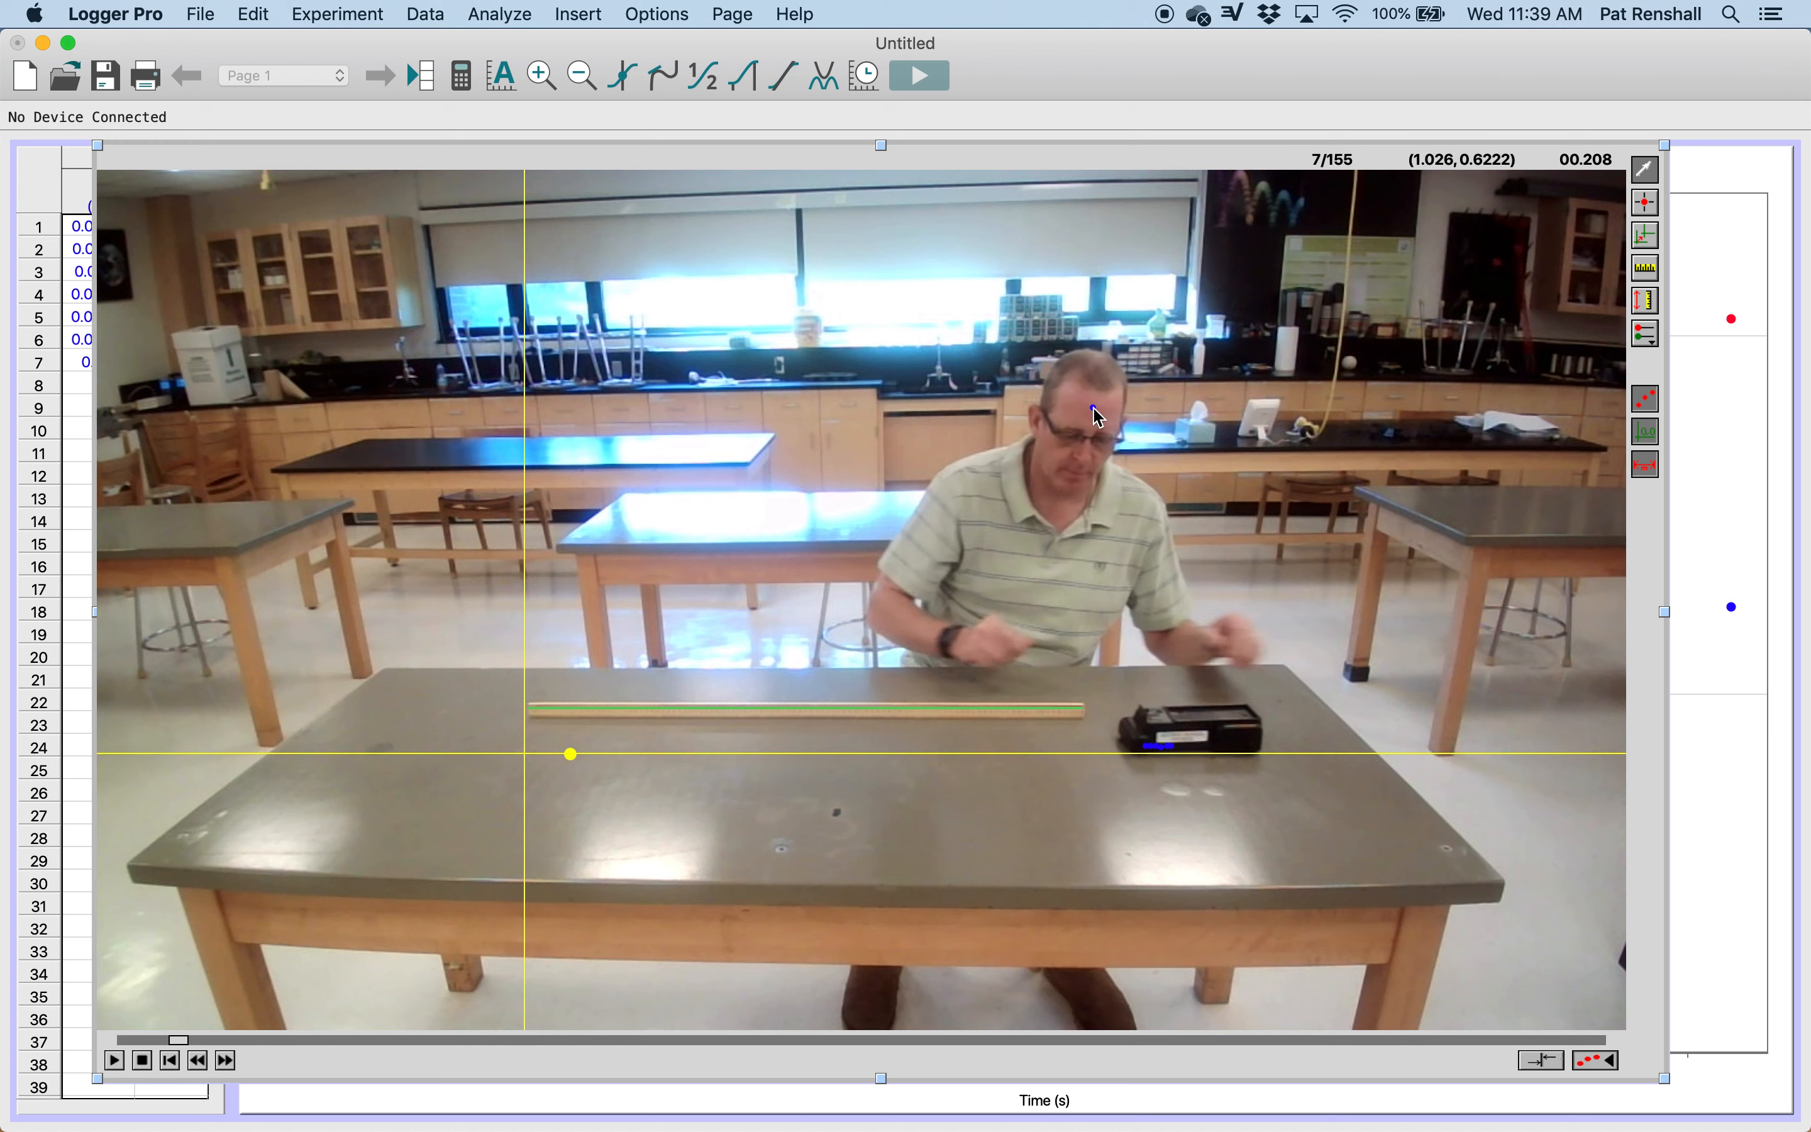
key(super+z)
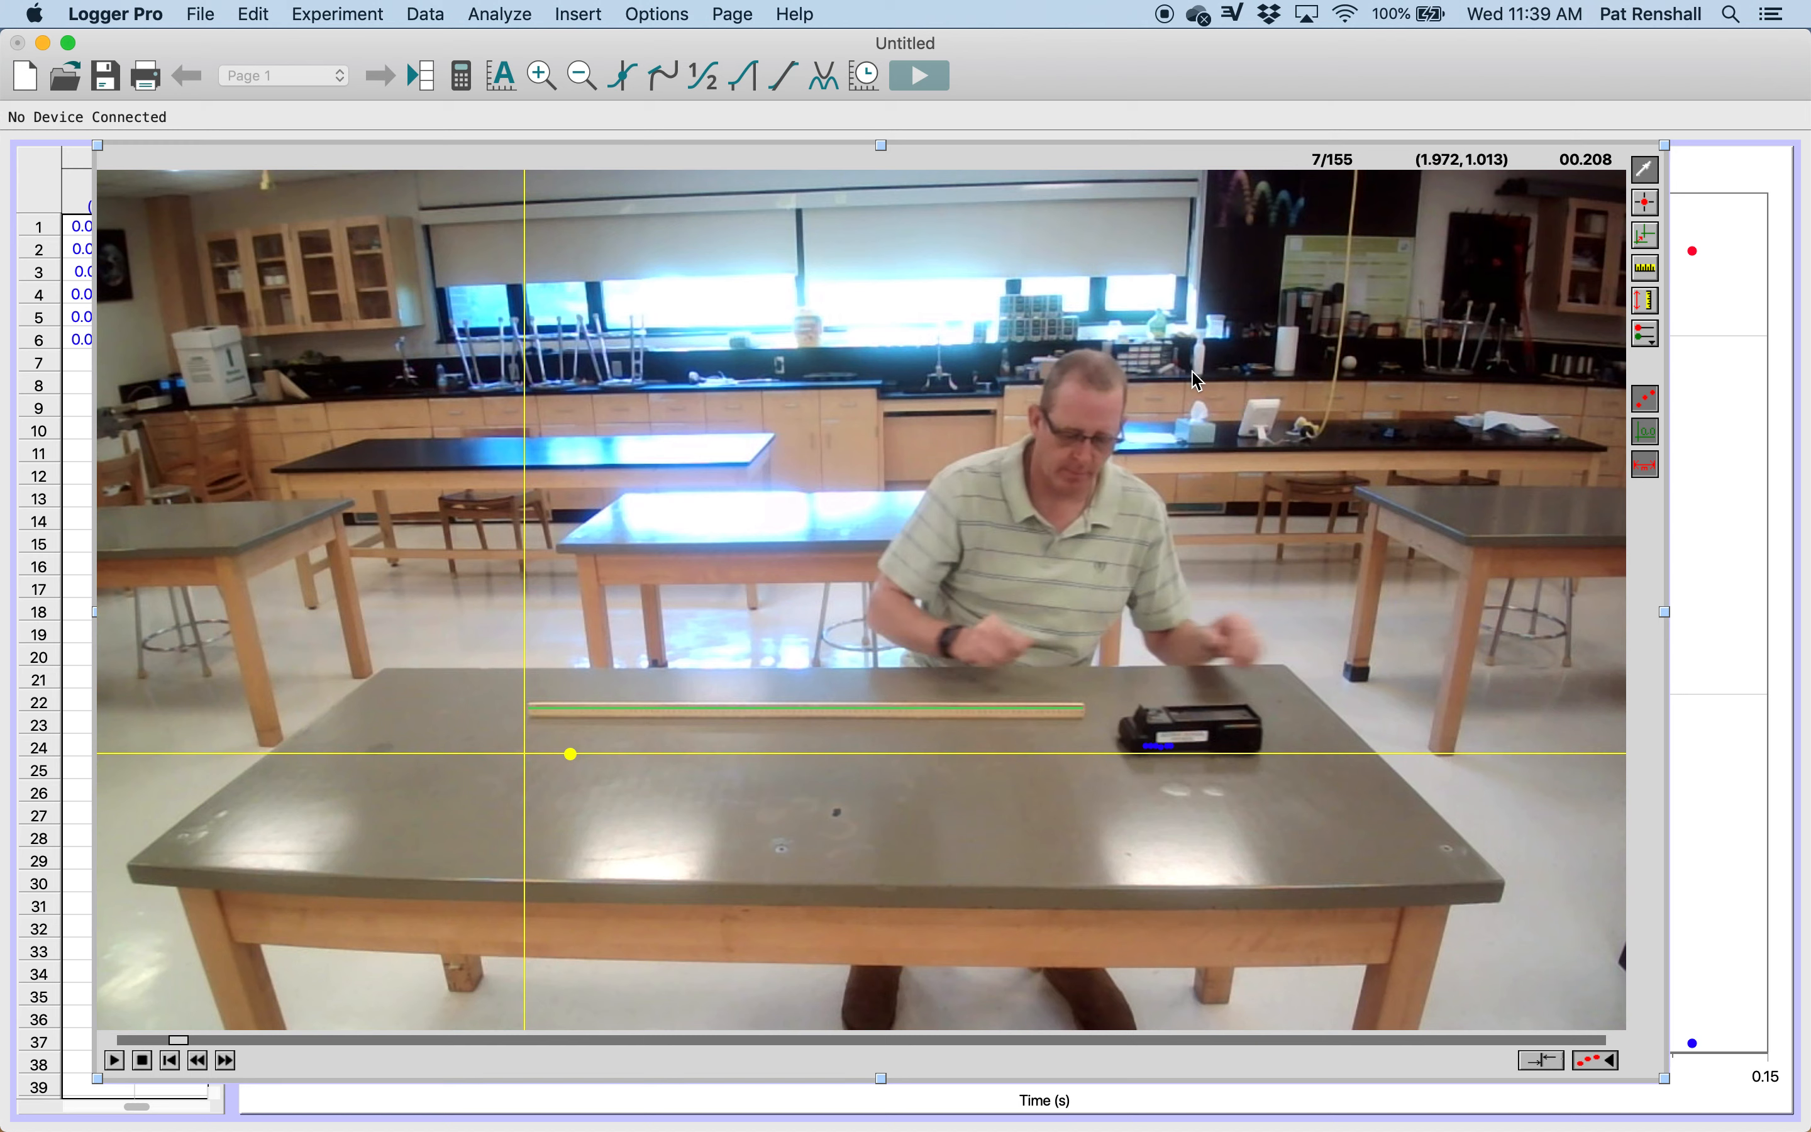
Step: Configure the movie options to advance the movie 5 frames after adding a new point
double_click(840, 388)
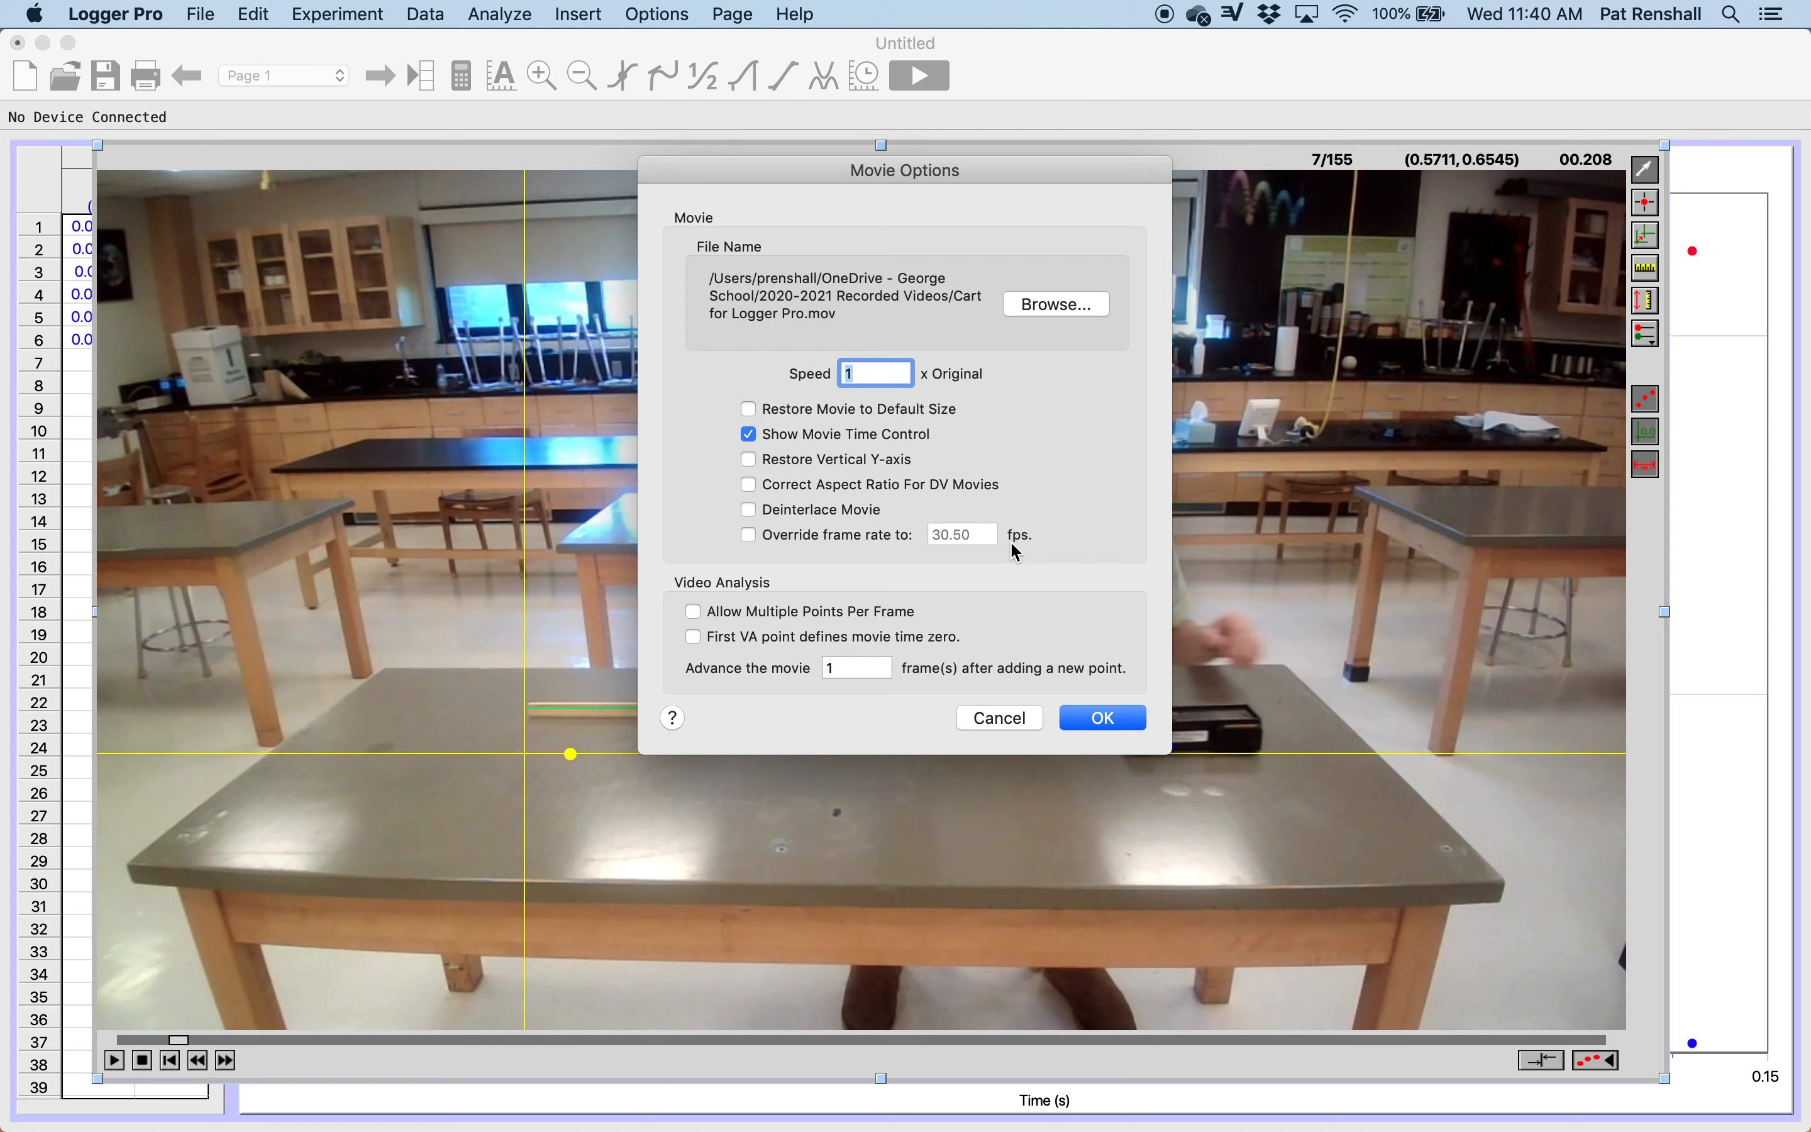
click(854, 671)
key(BackSpace)
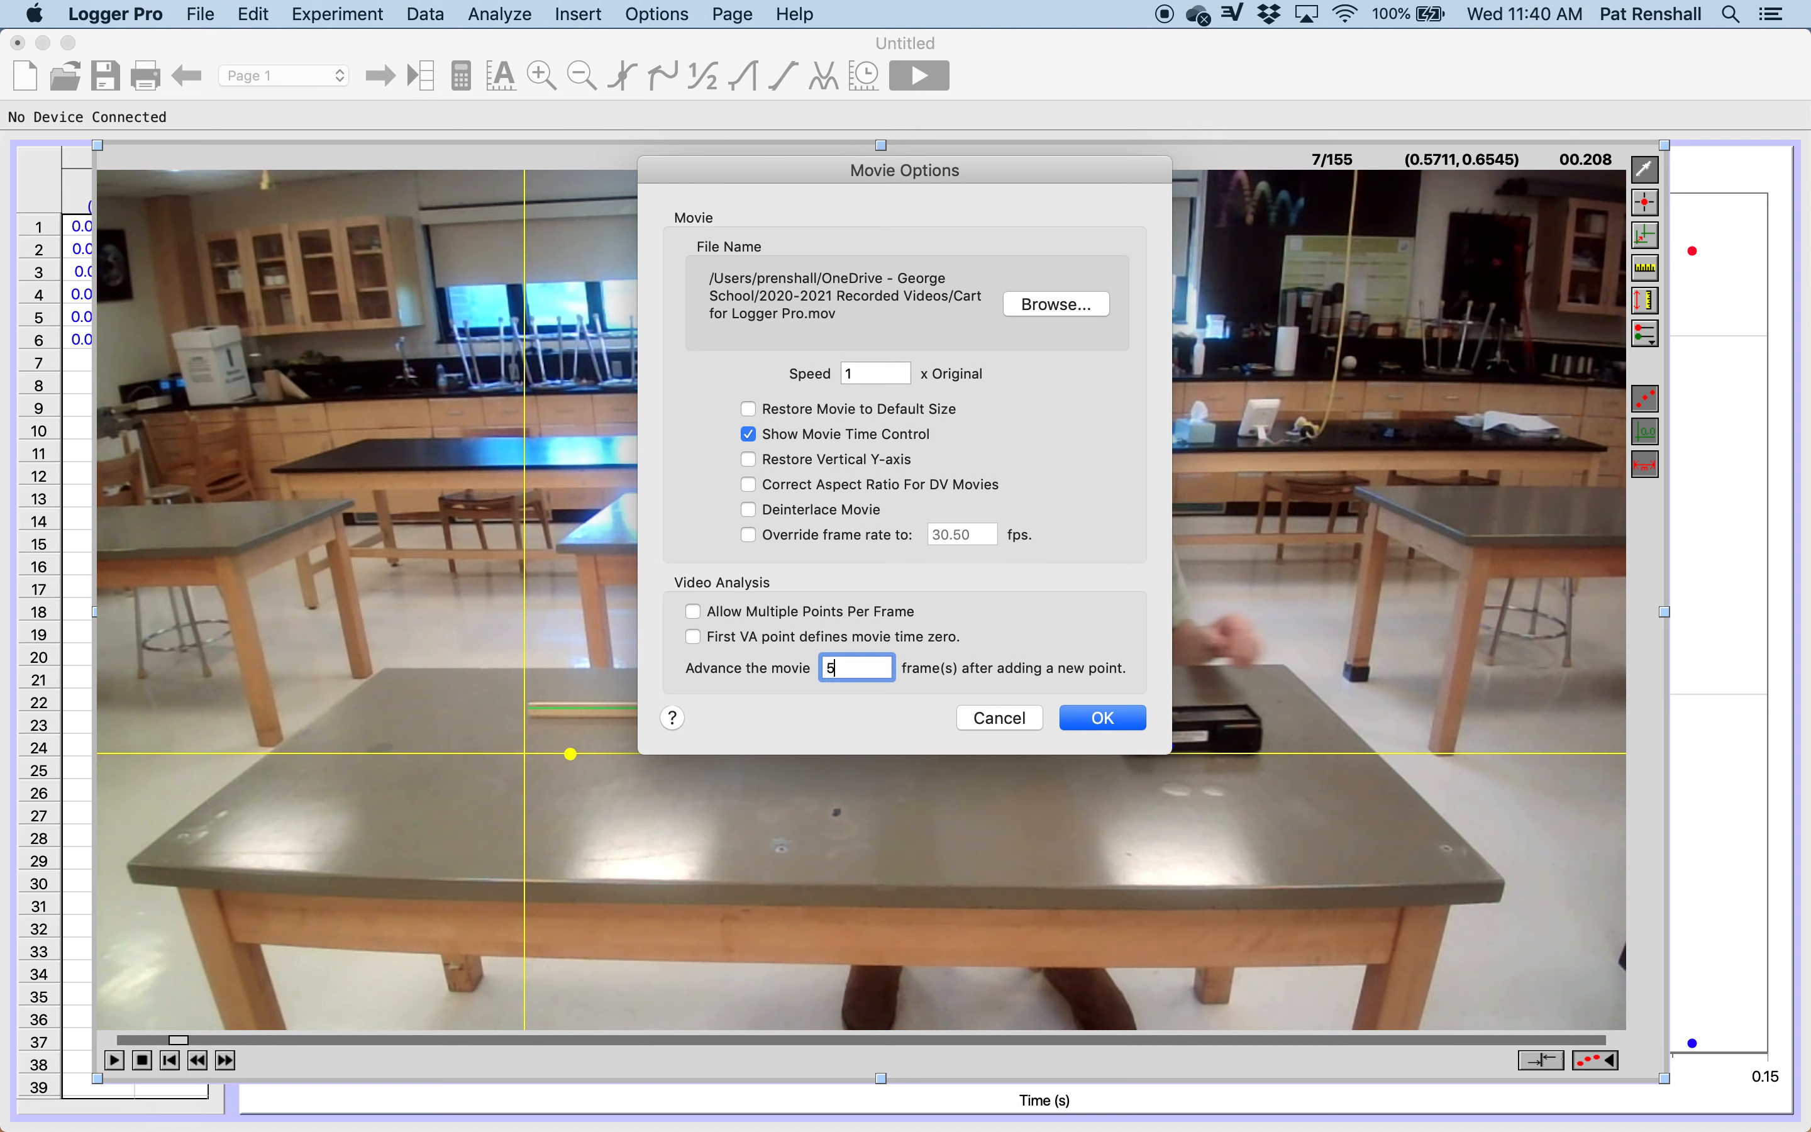
click(1100, 720)
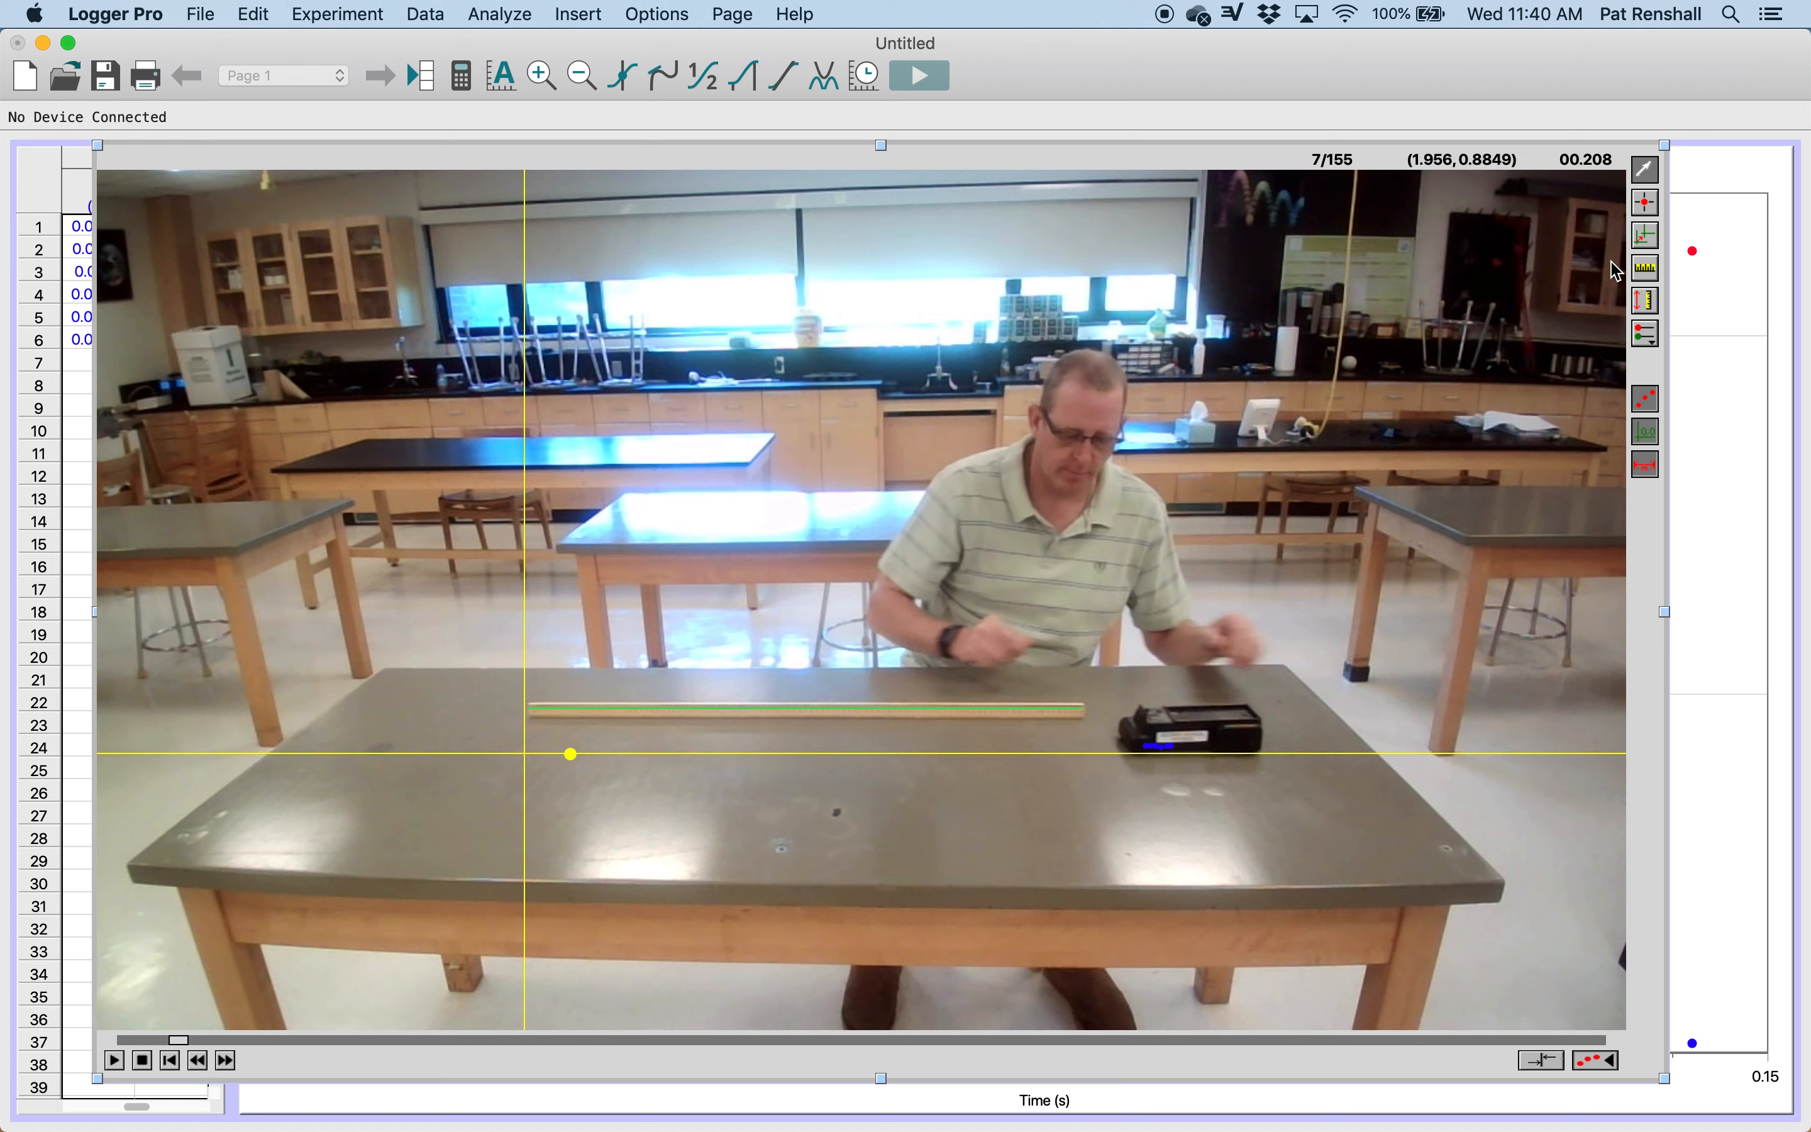
Step: Add tracking points at the cart's front end in every fifth frame, from frame 7 through frame 117
click(1650, 209)
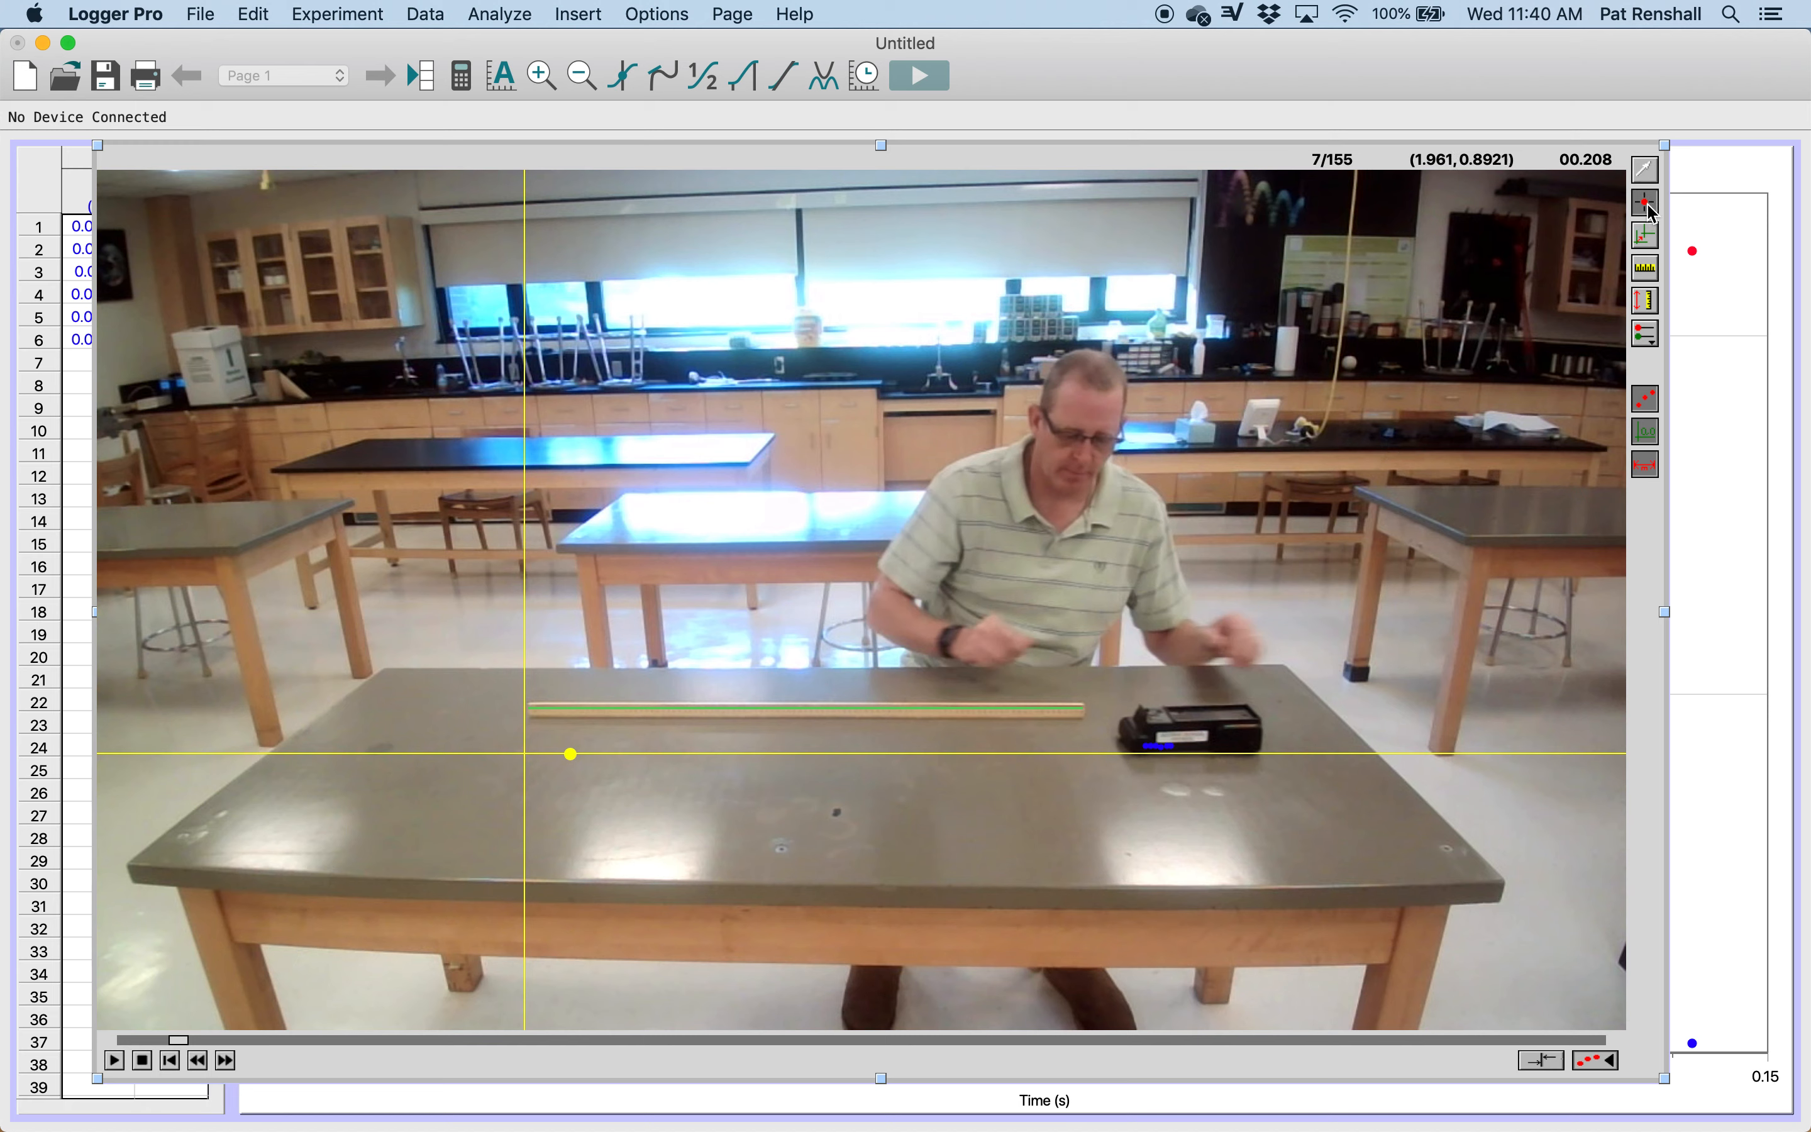
click(1131, 746)
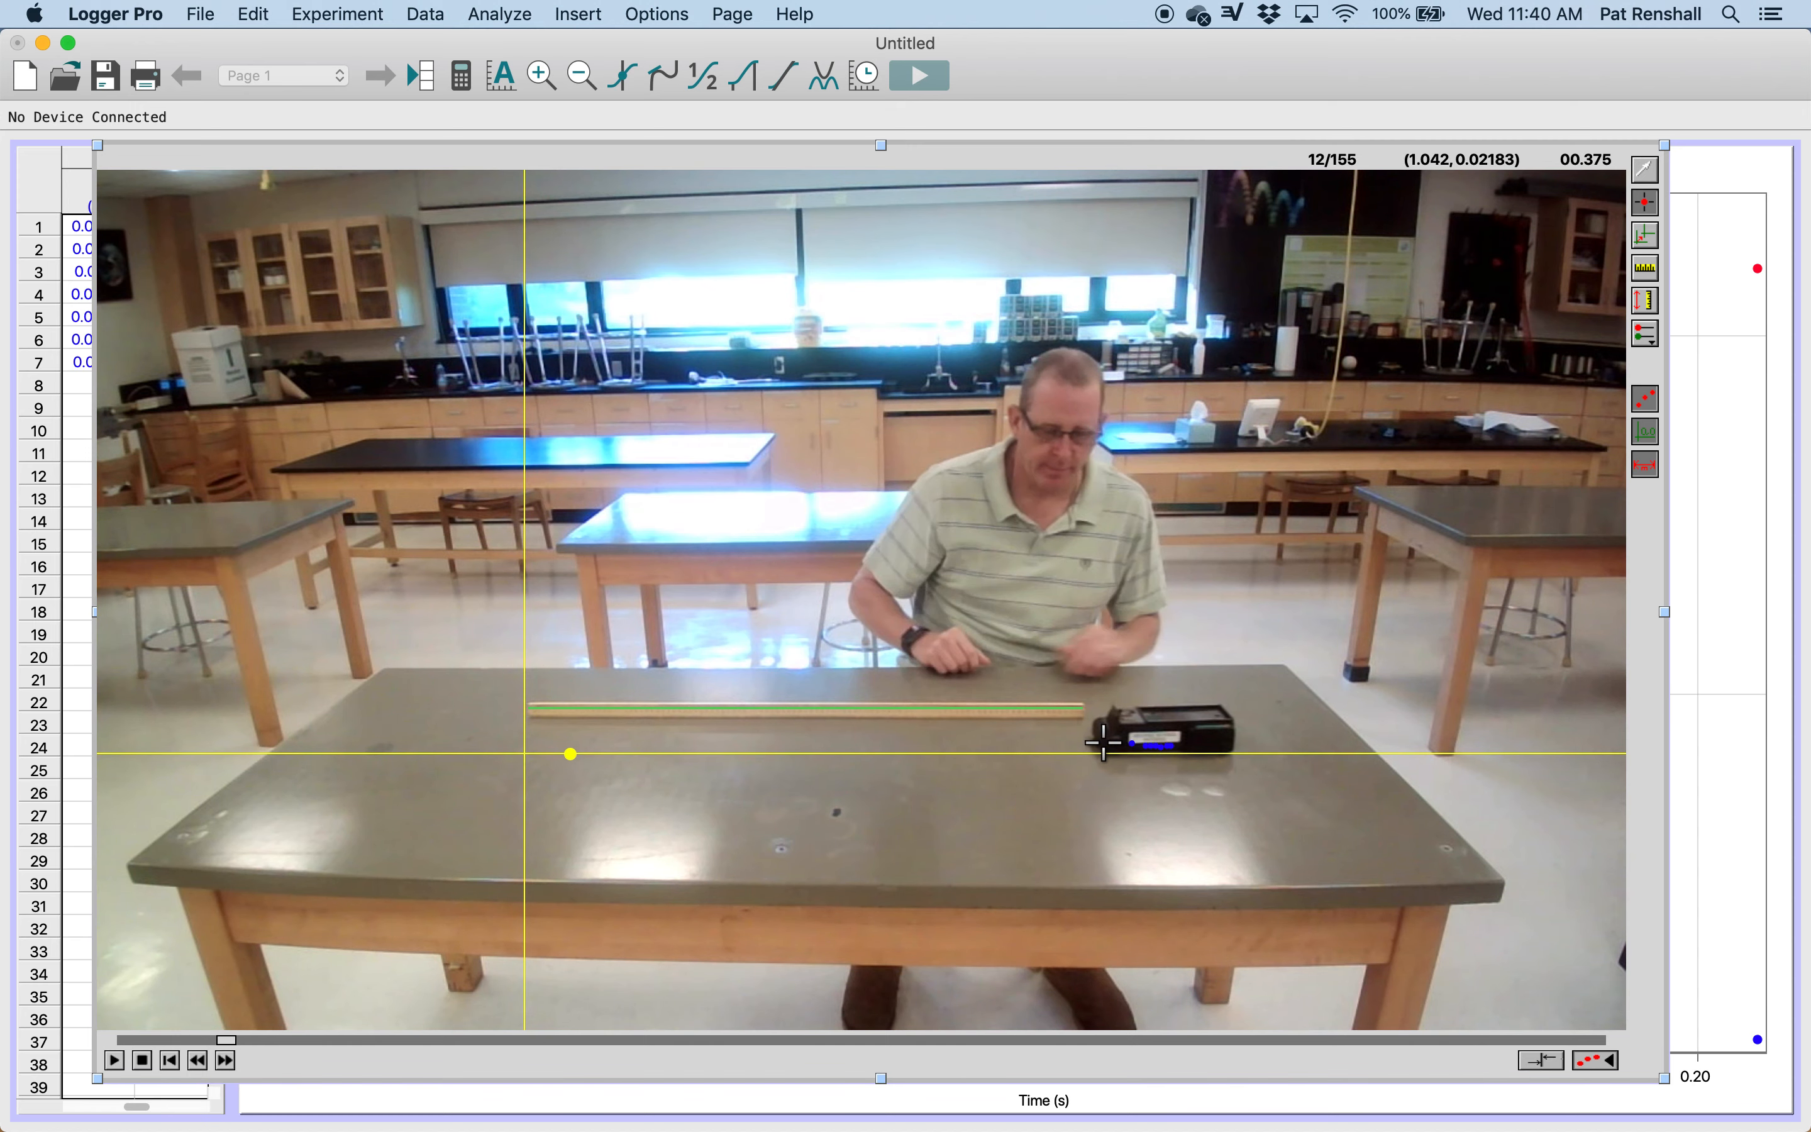
click(1104, 744)
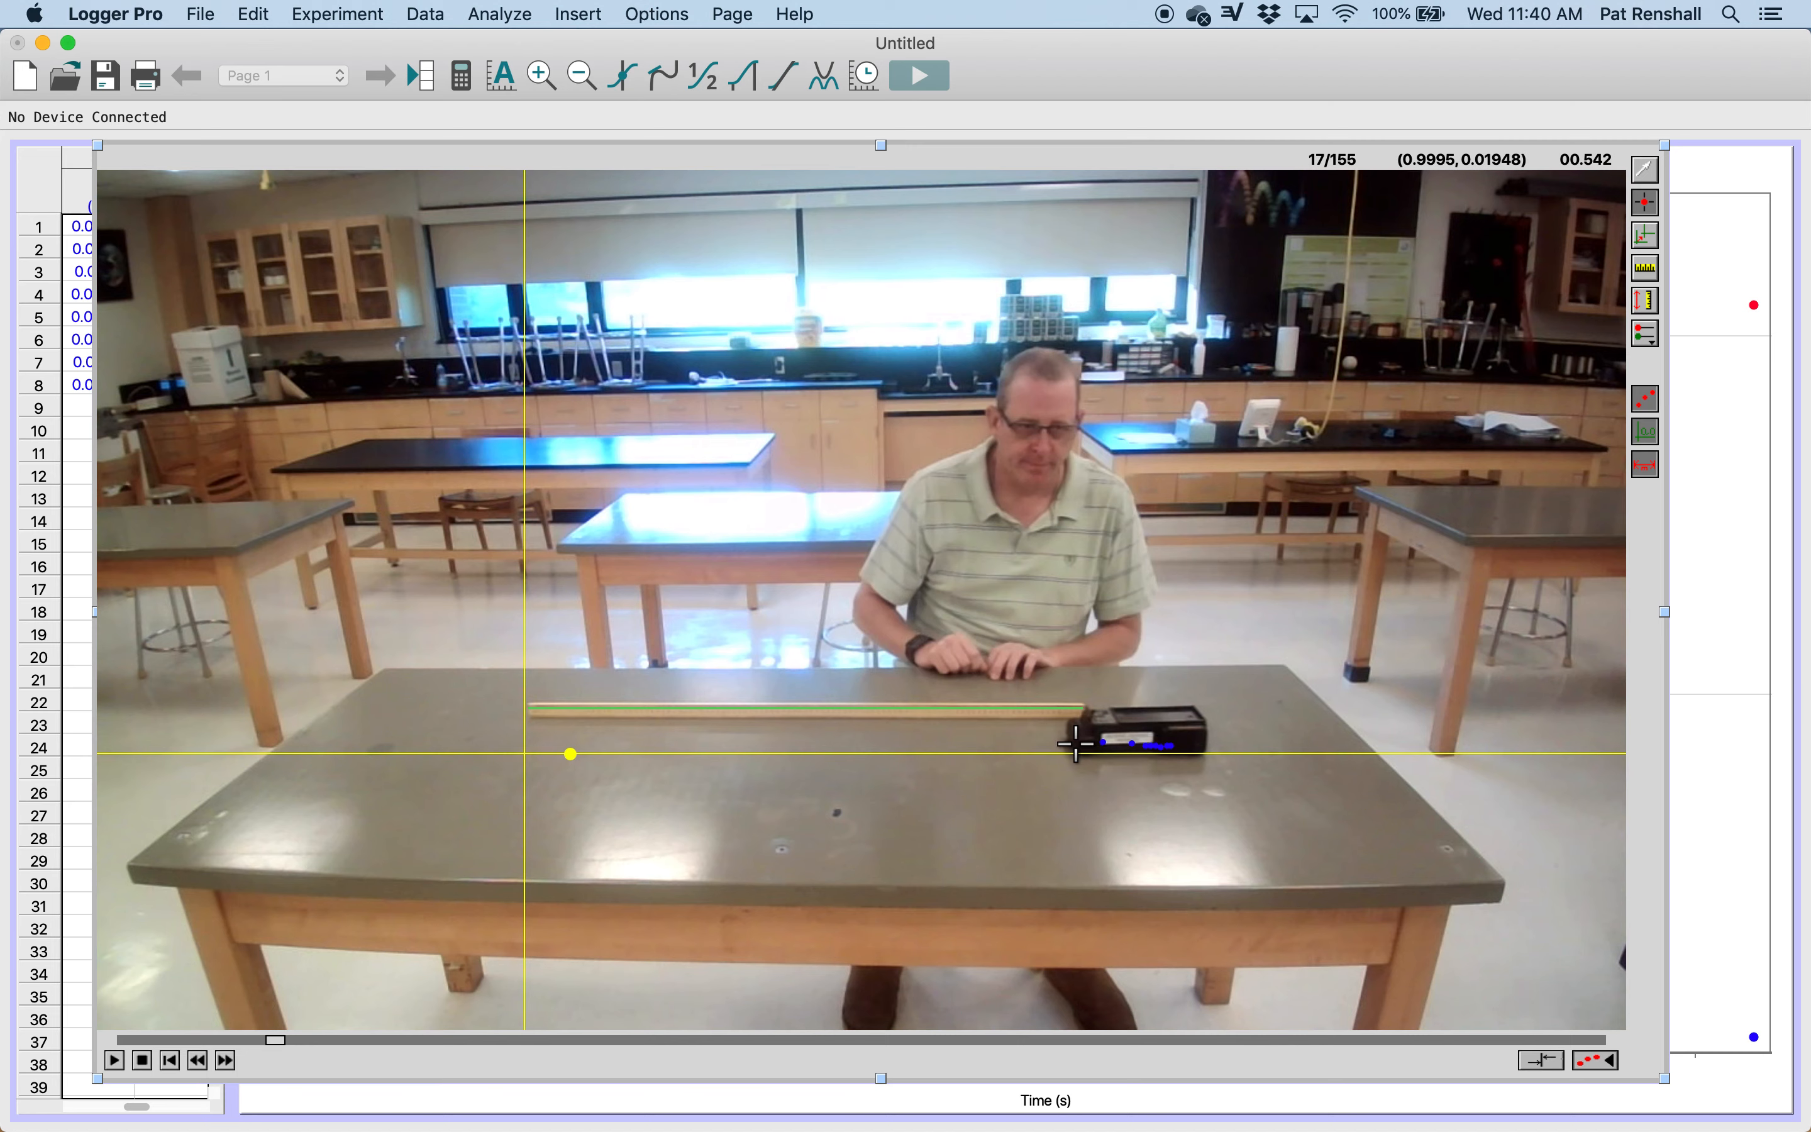
click(1076, 742)
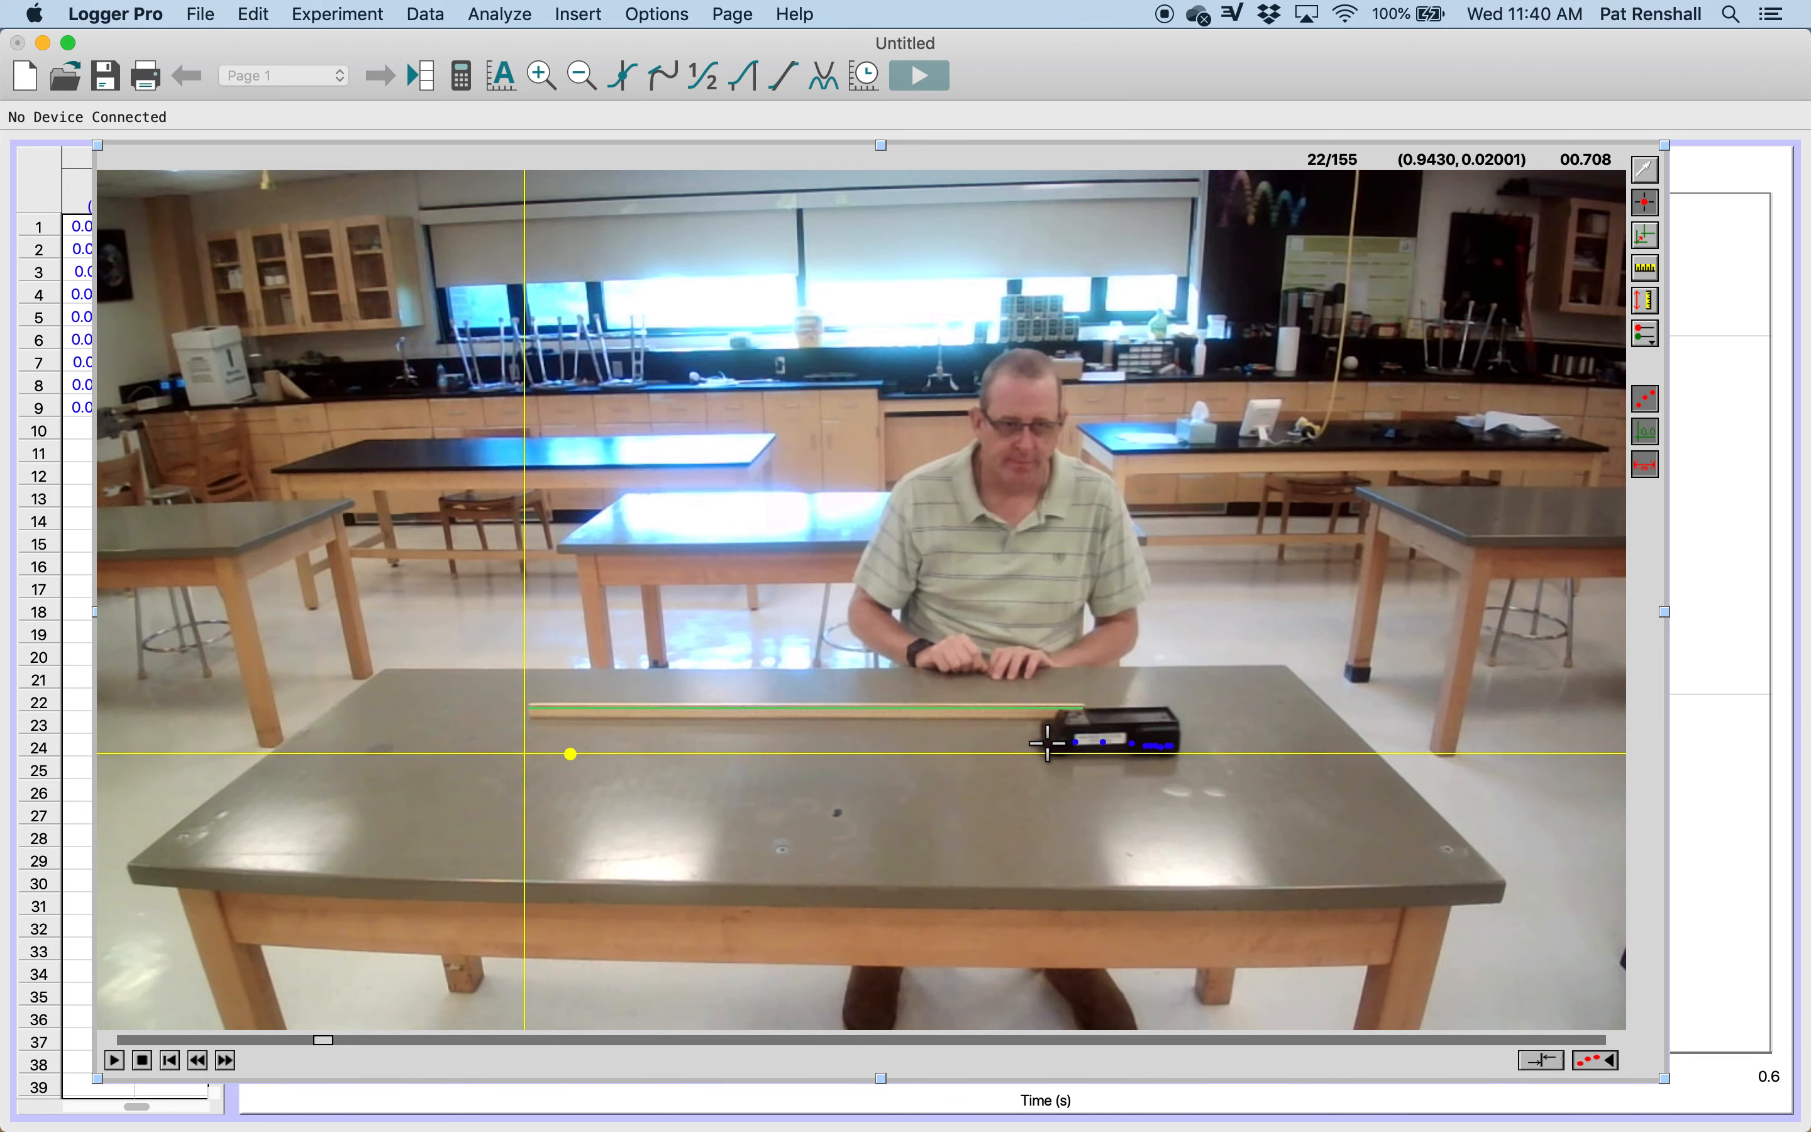
click(1048, 743)
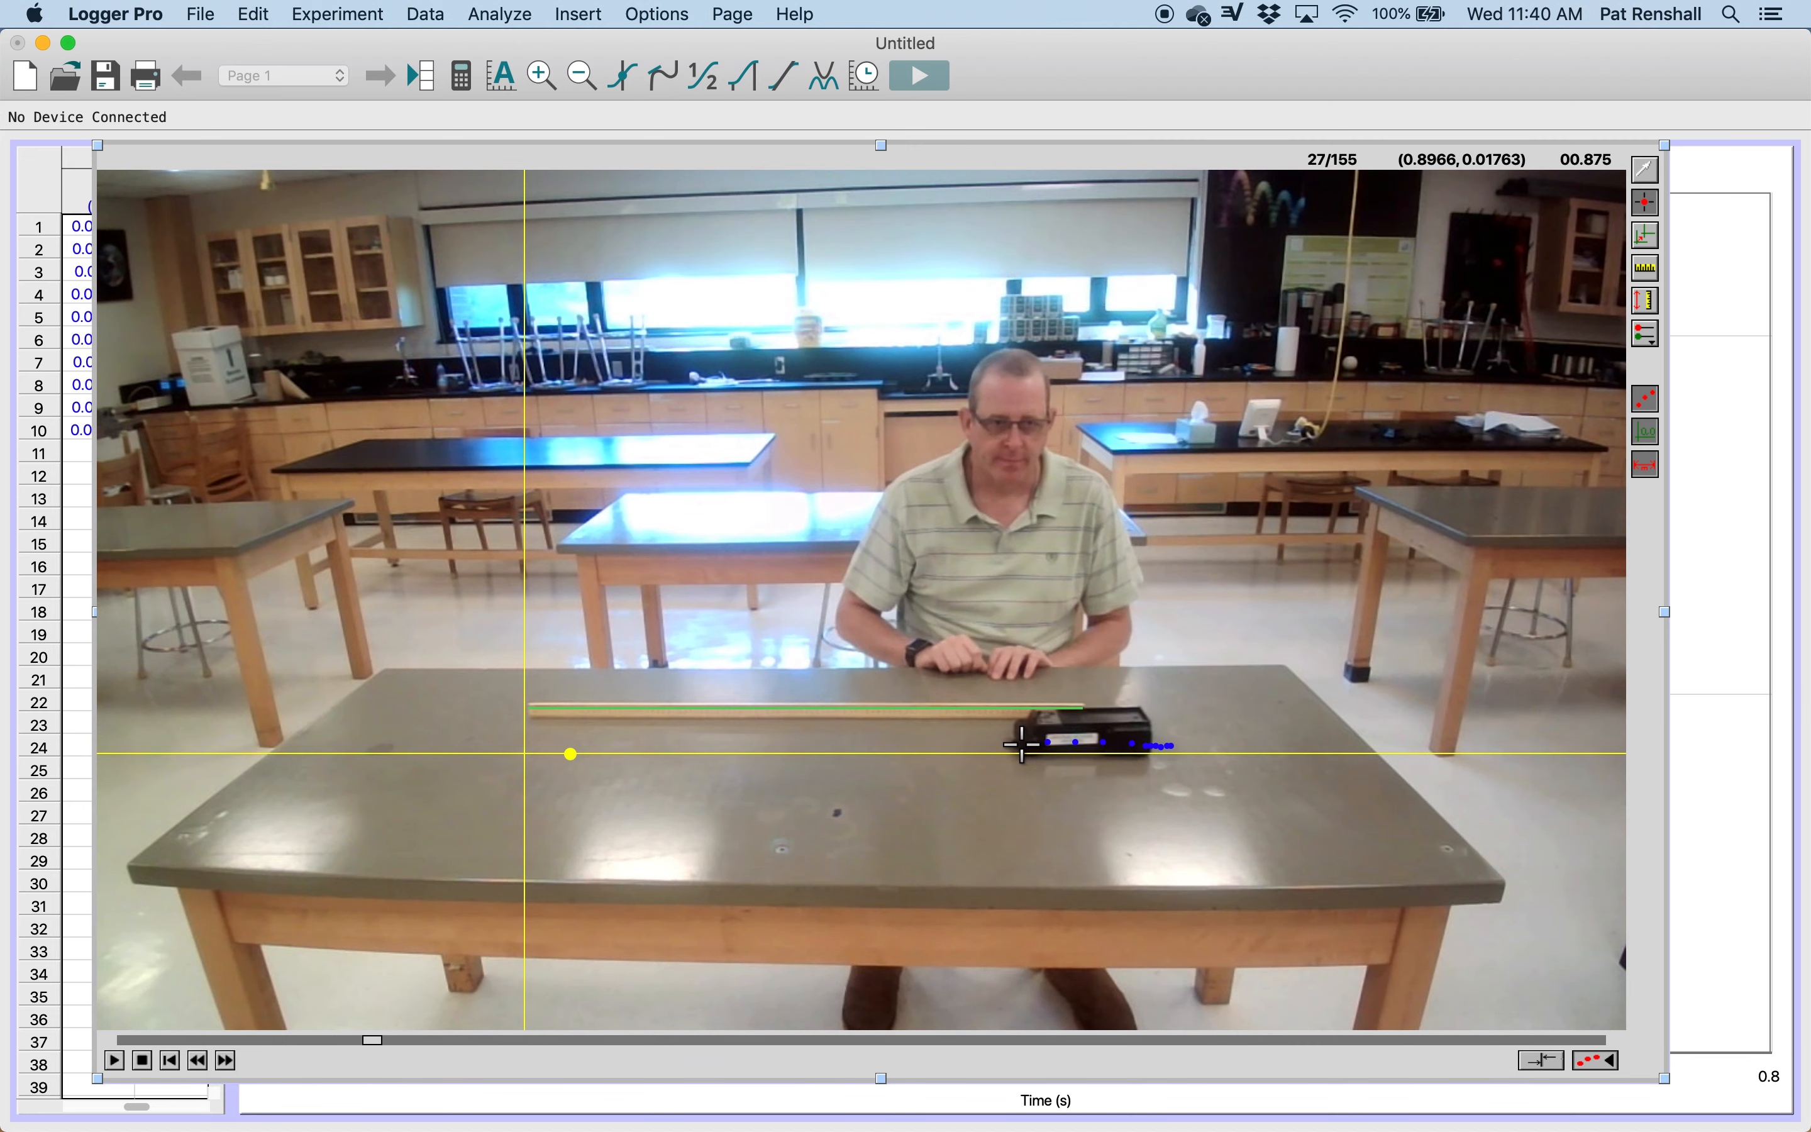
click(1022, 743)
click(991, 743)
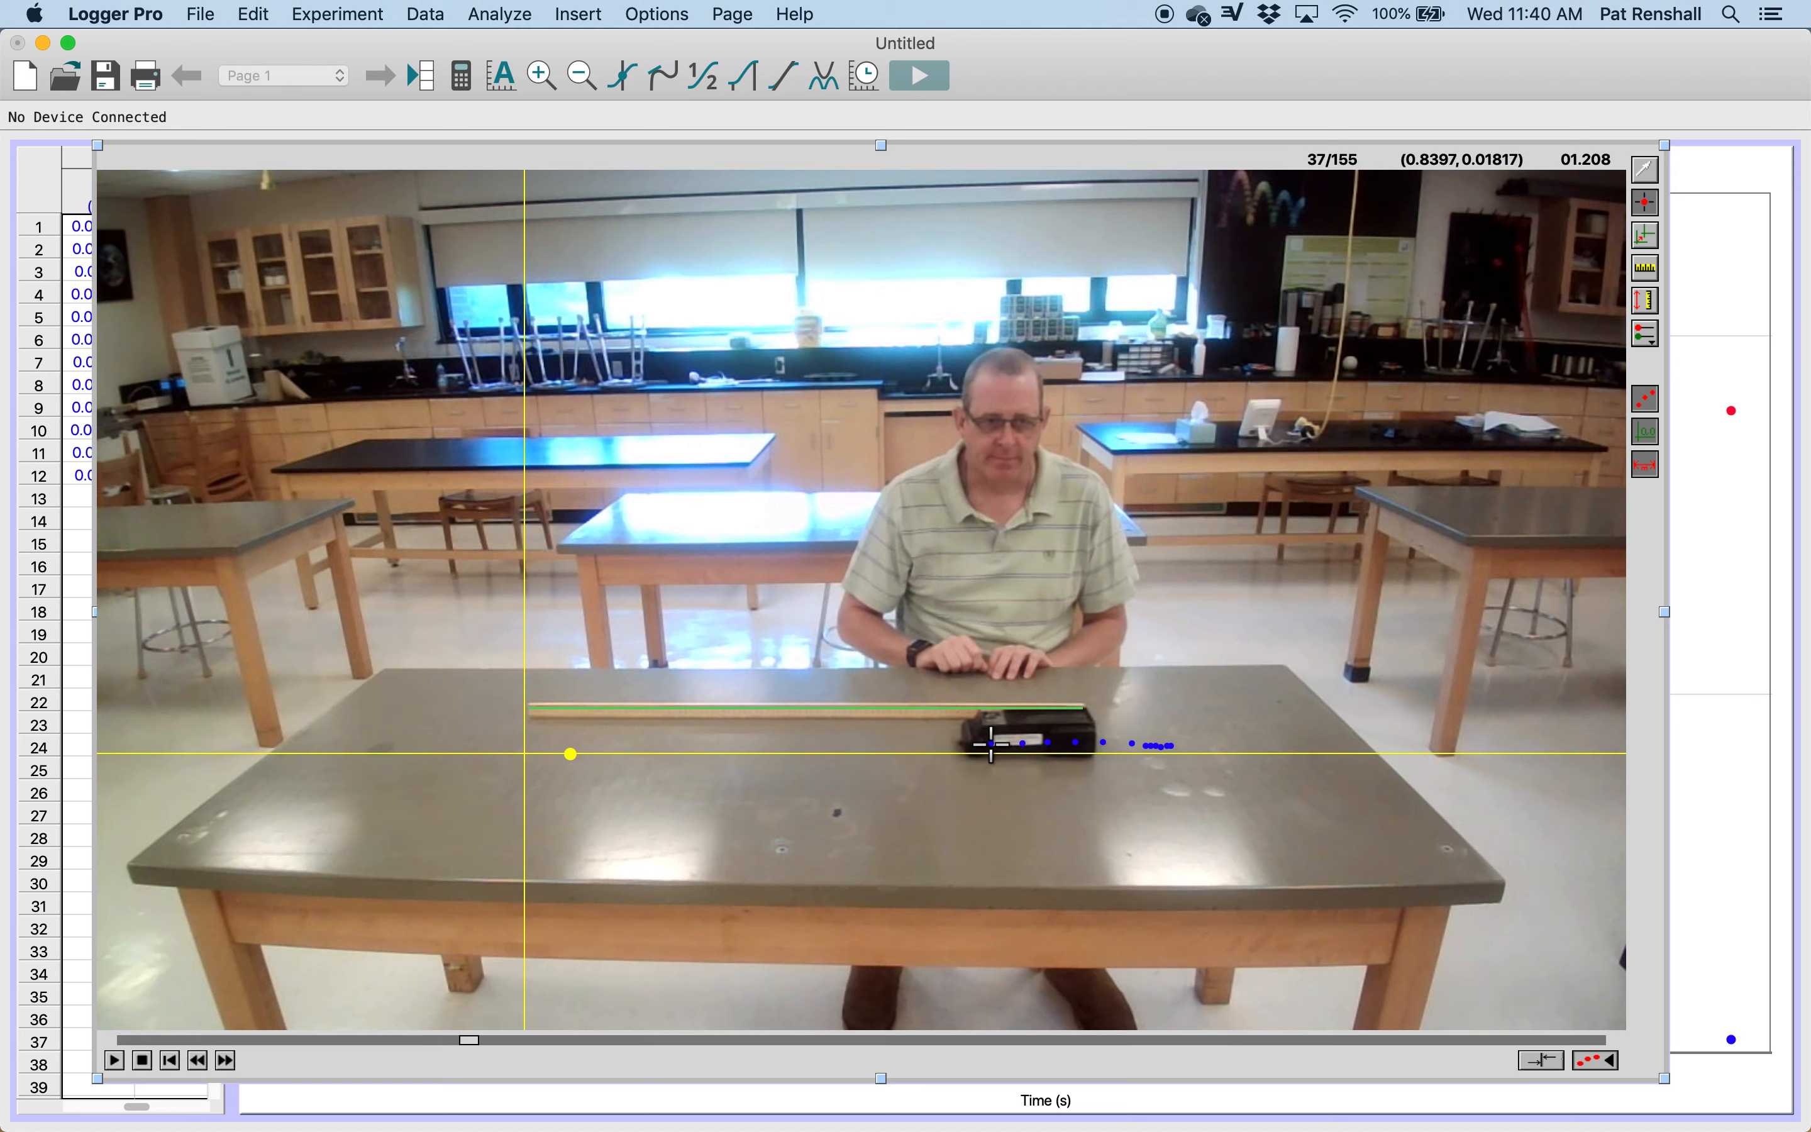
click(967, 743)
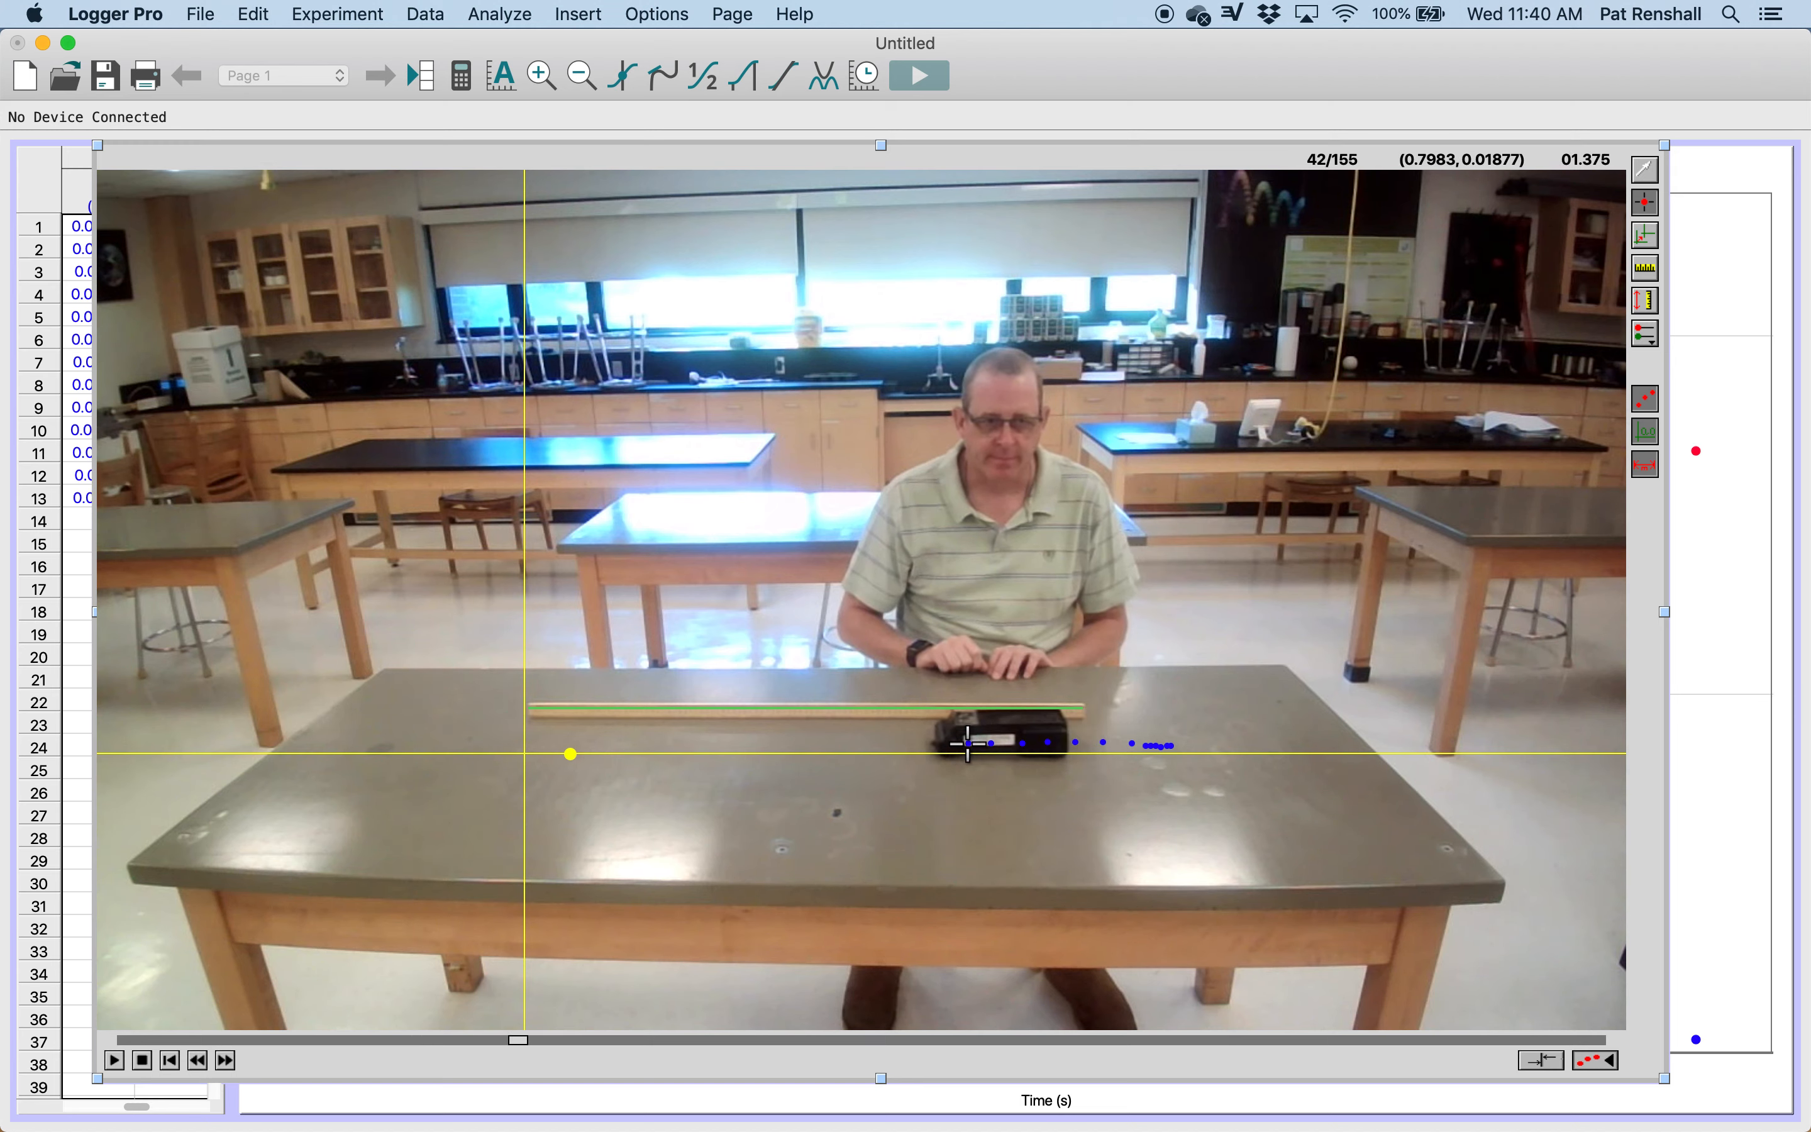
click(941, 743)
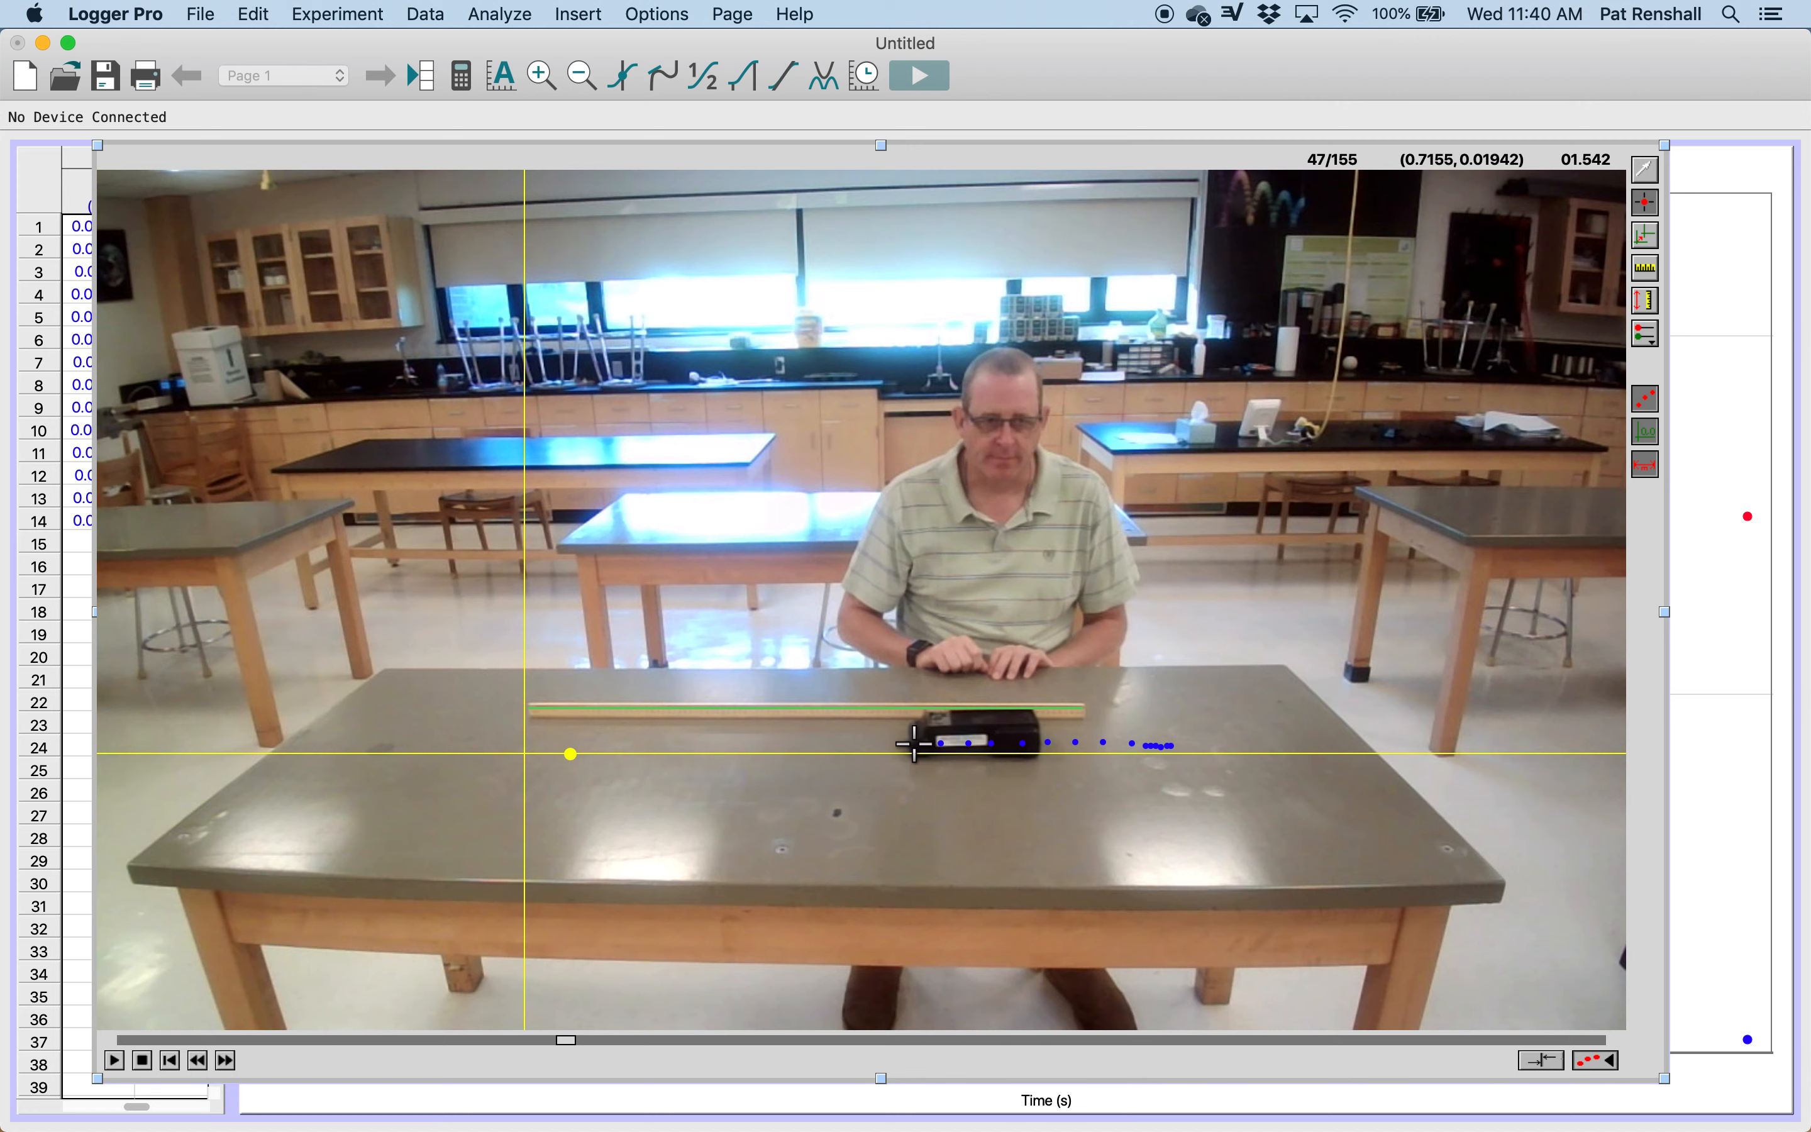
click(913, 743)
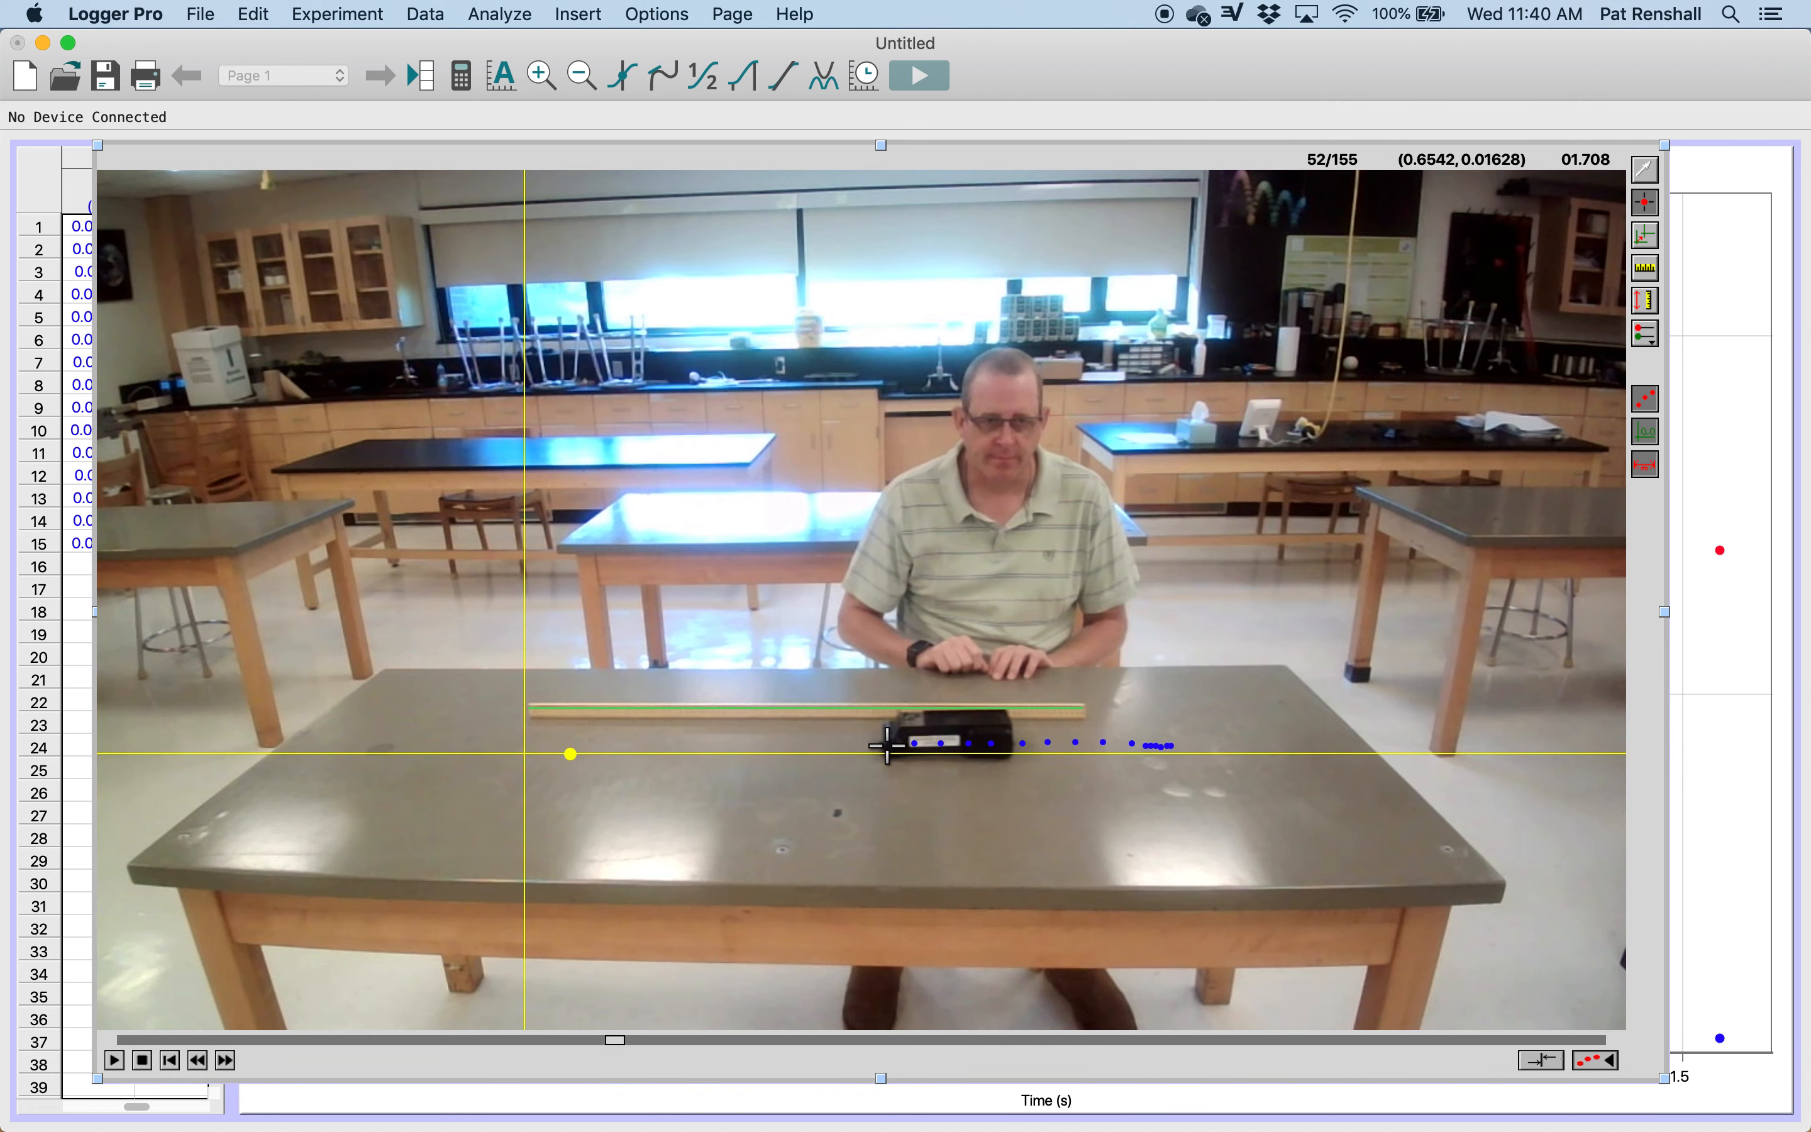
click(887, 746)
click(857, 743)
click(832, 744)
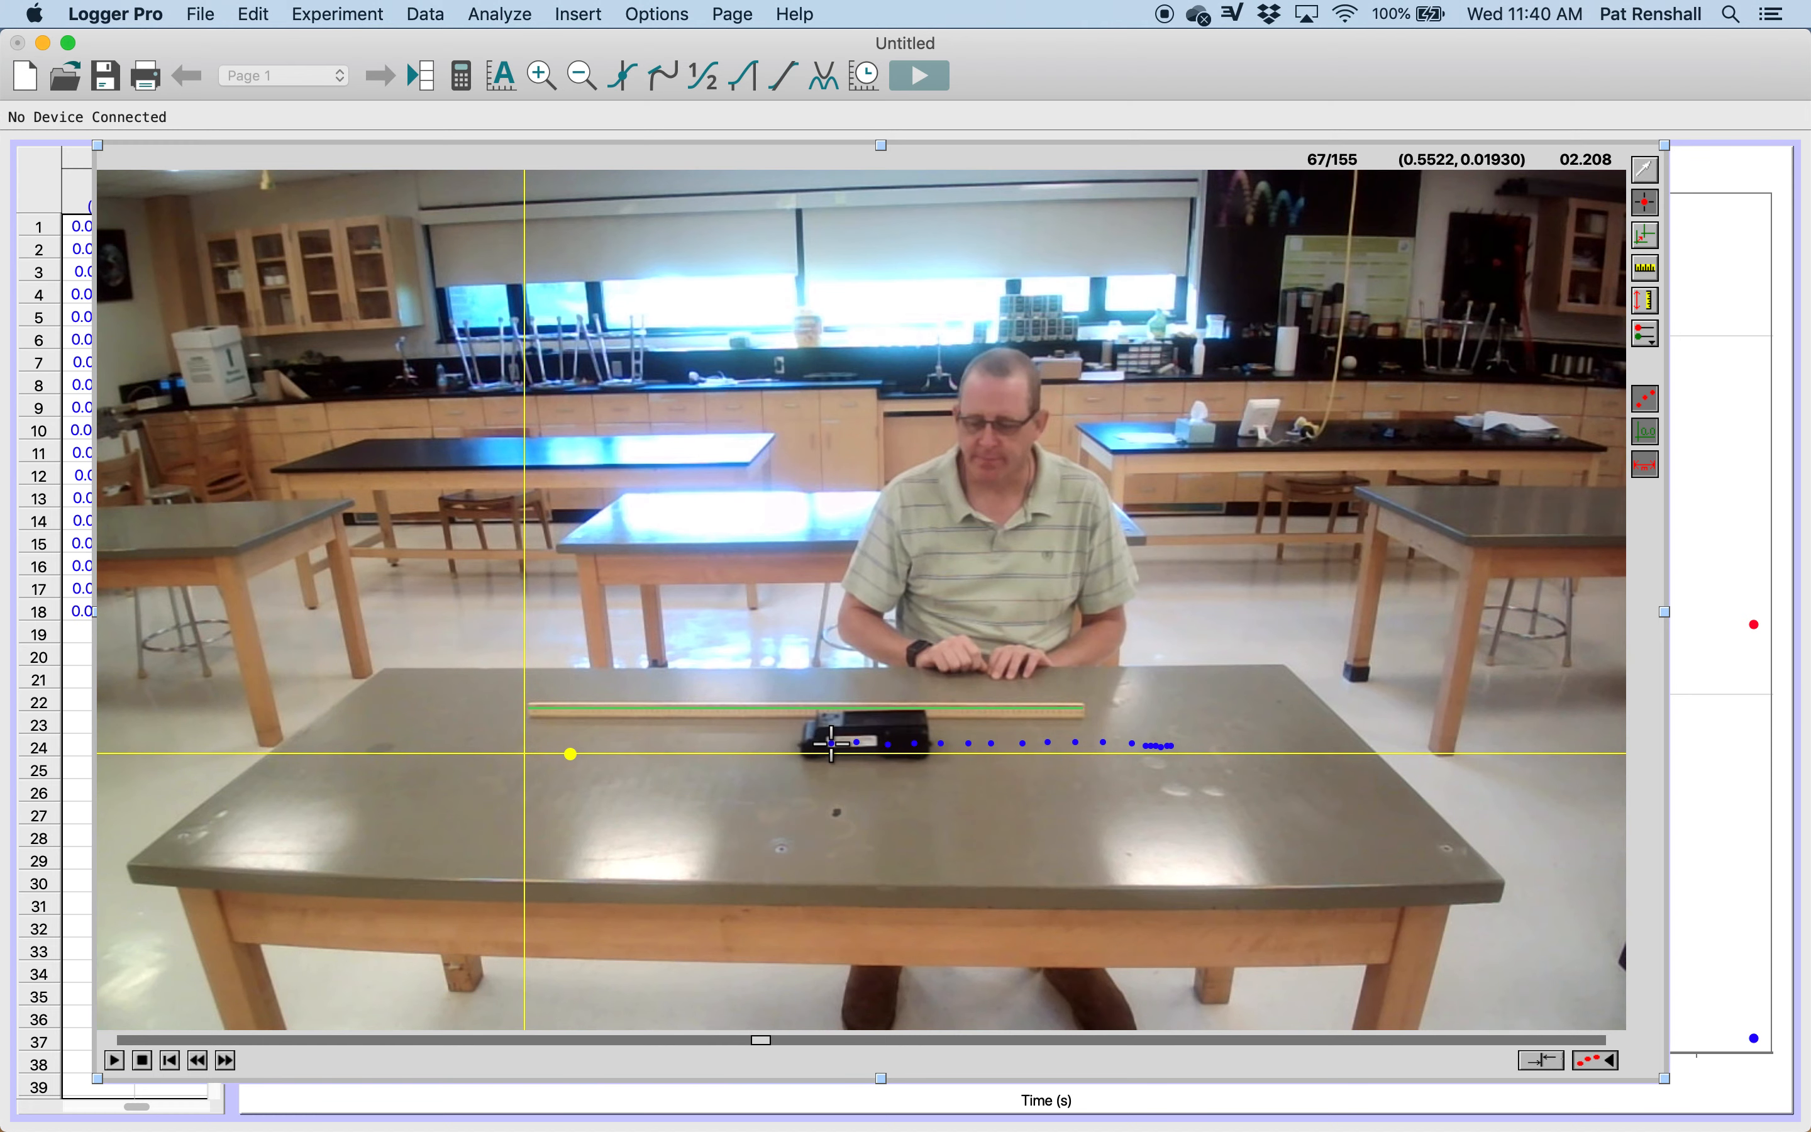
click(805, 743)
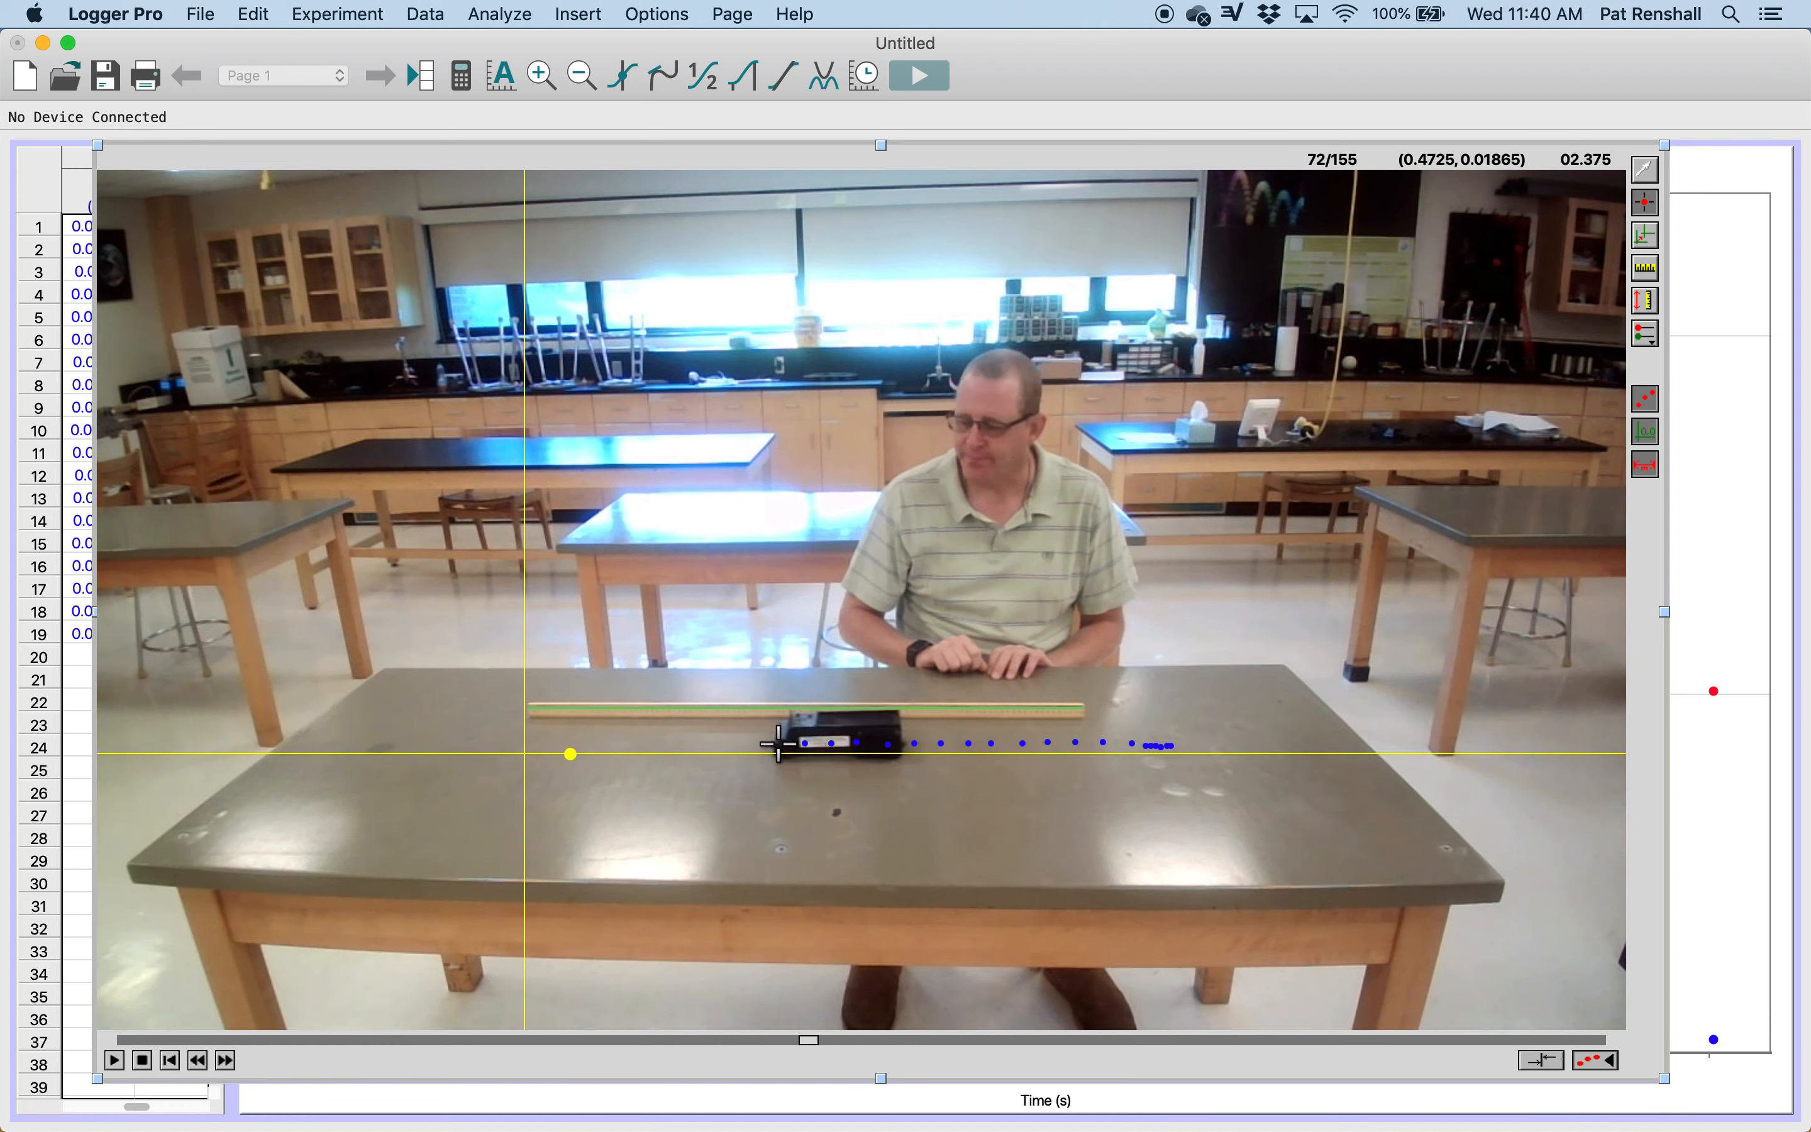
click(778, 743)
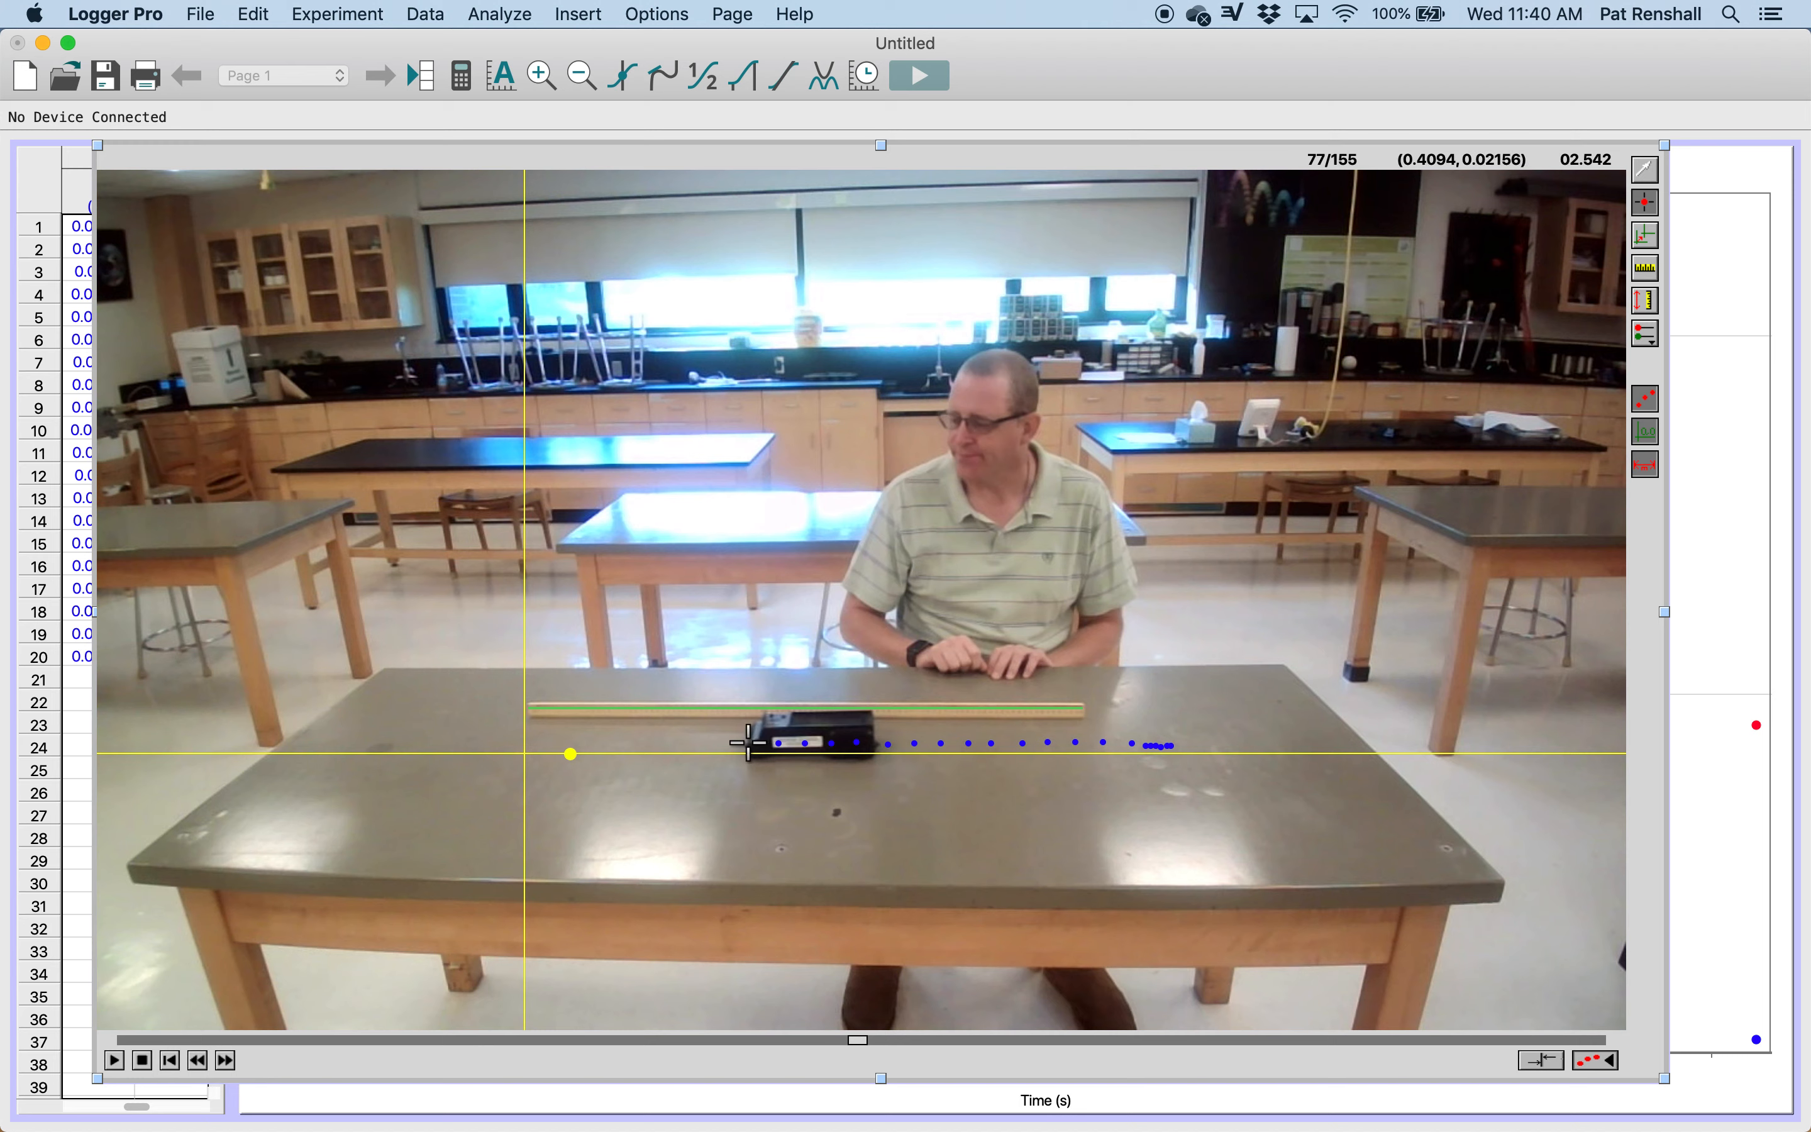
click(749, 743)
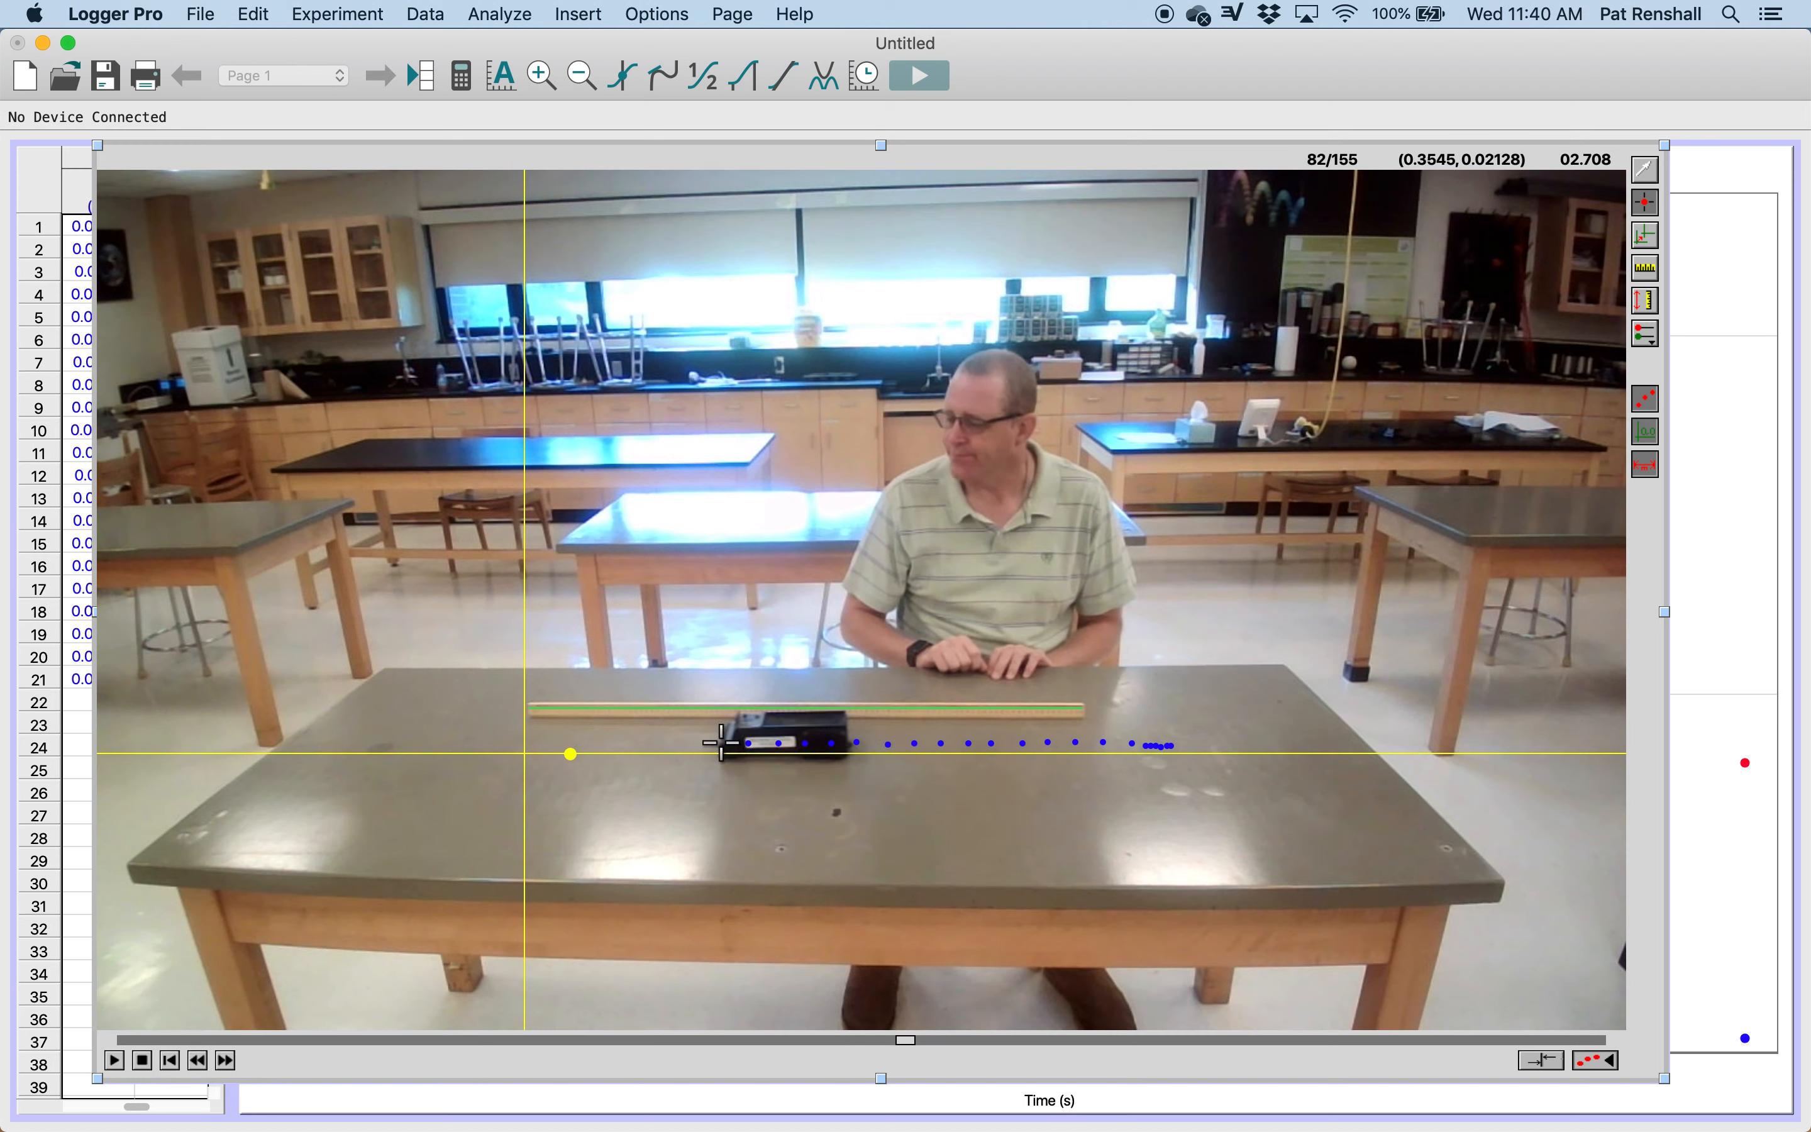
click(724, 743)
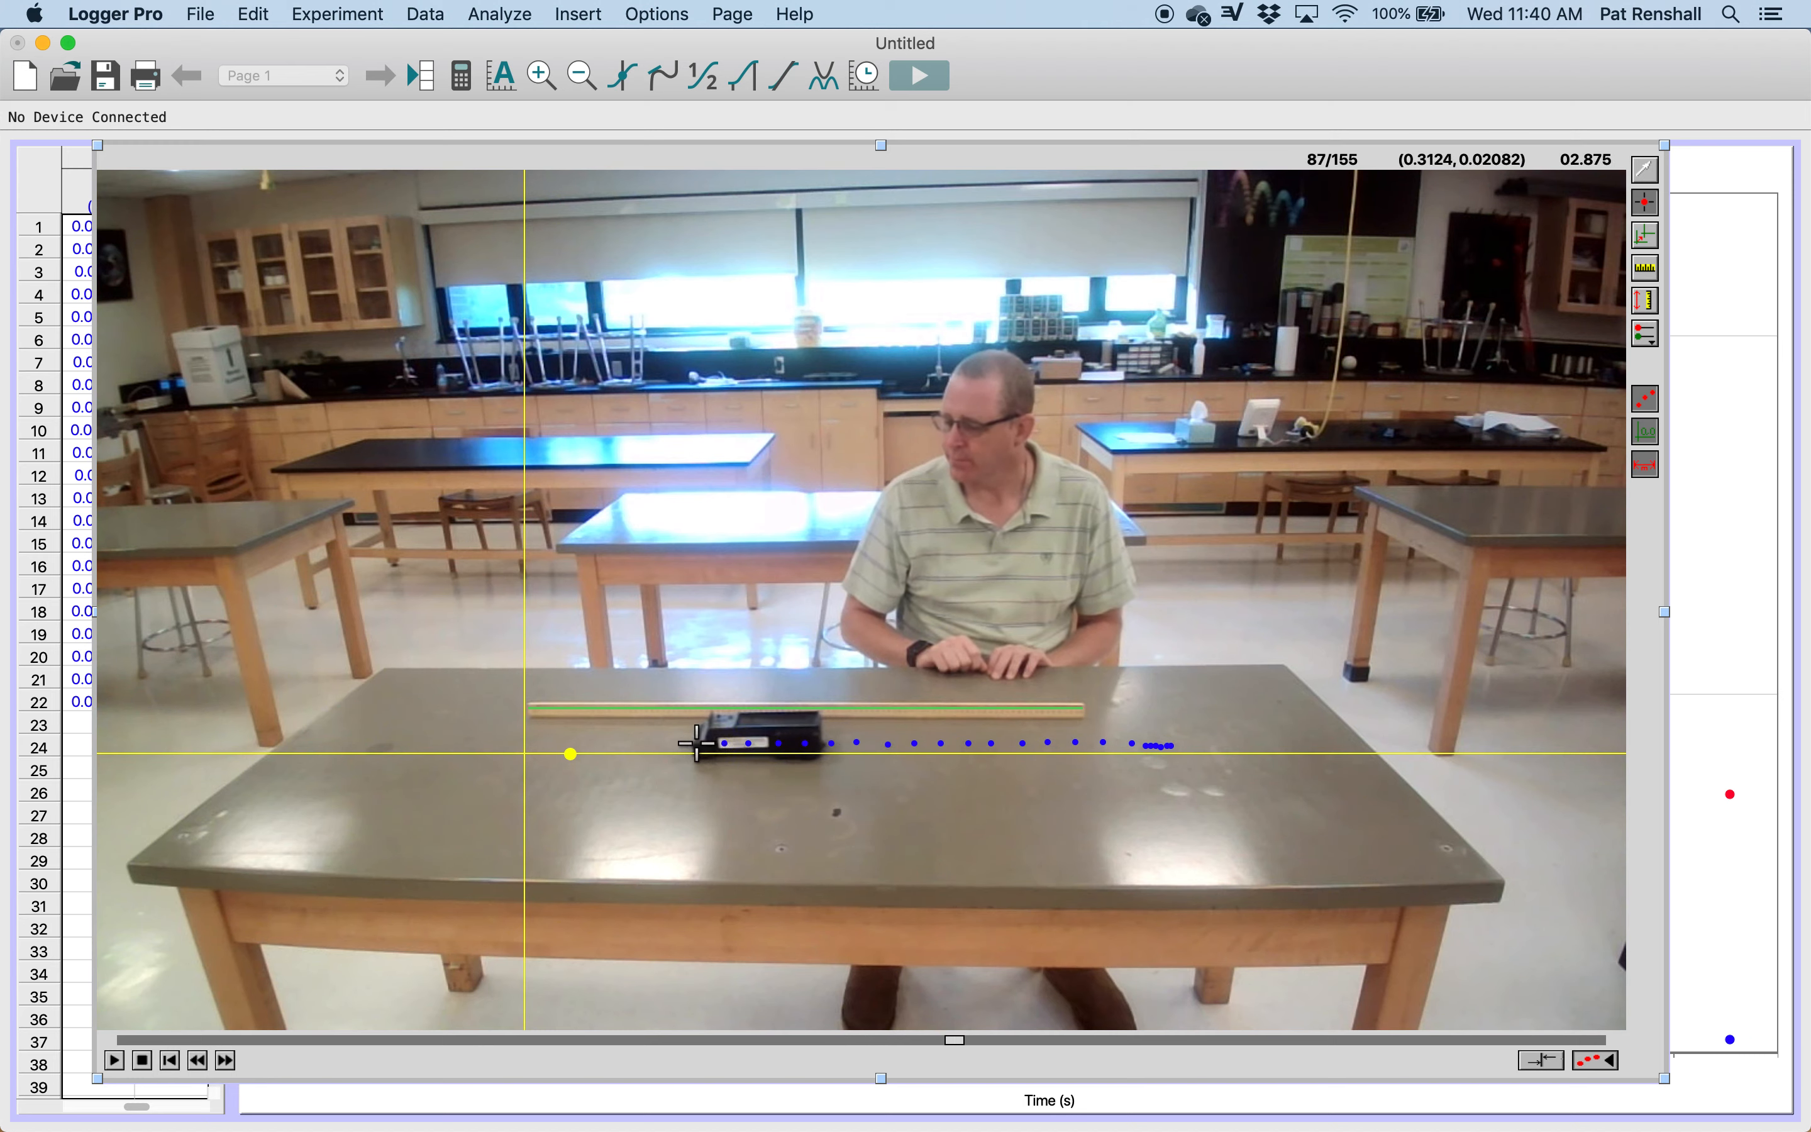
click(695, 743)
click(670, 744)
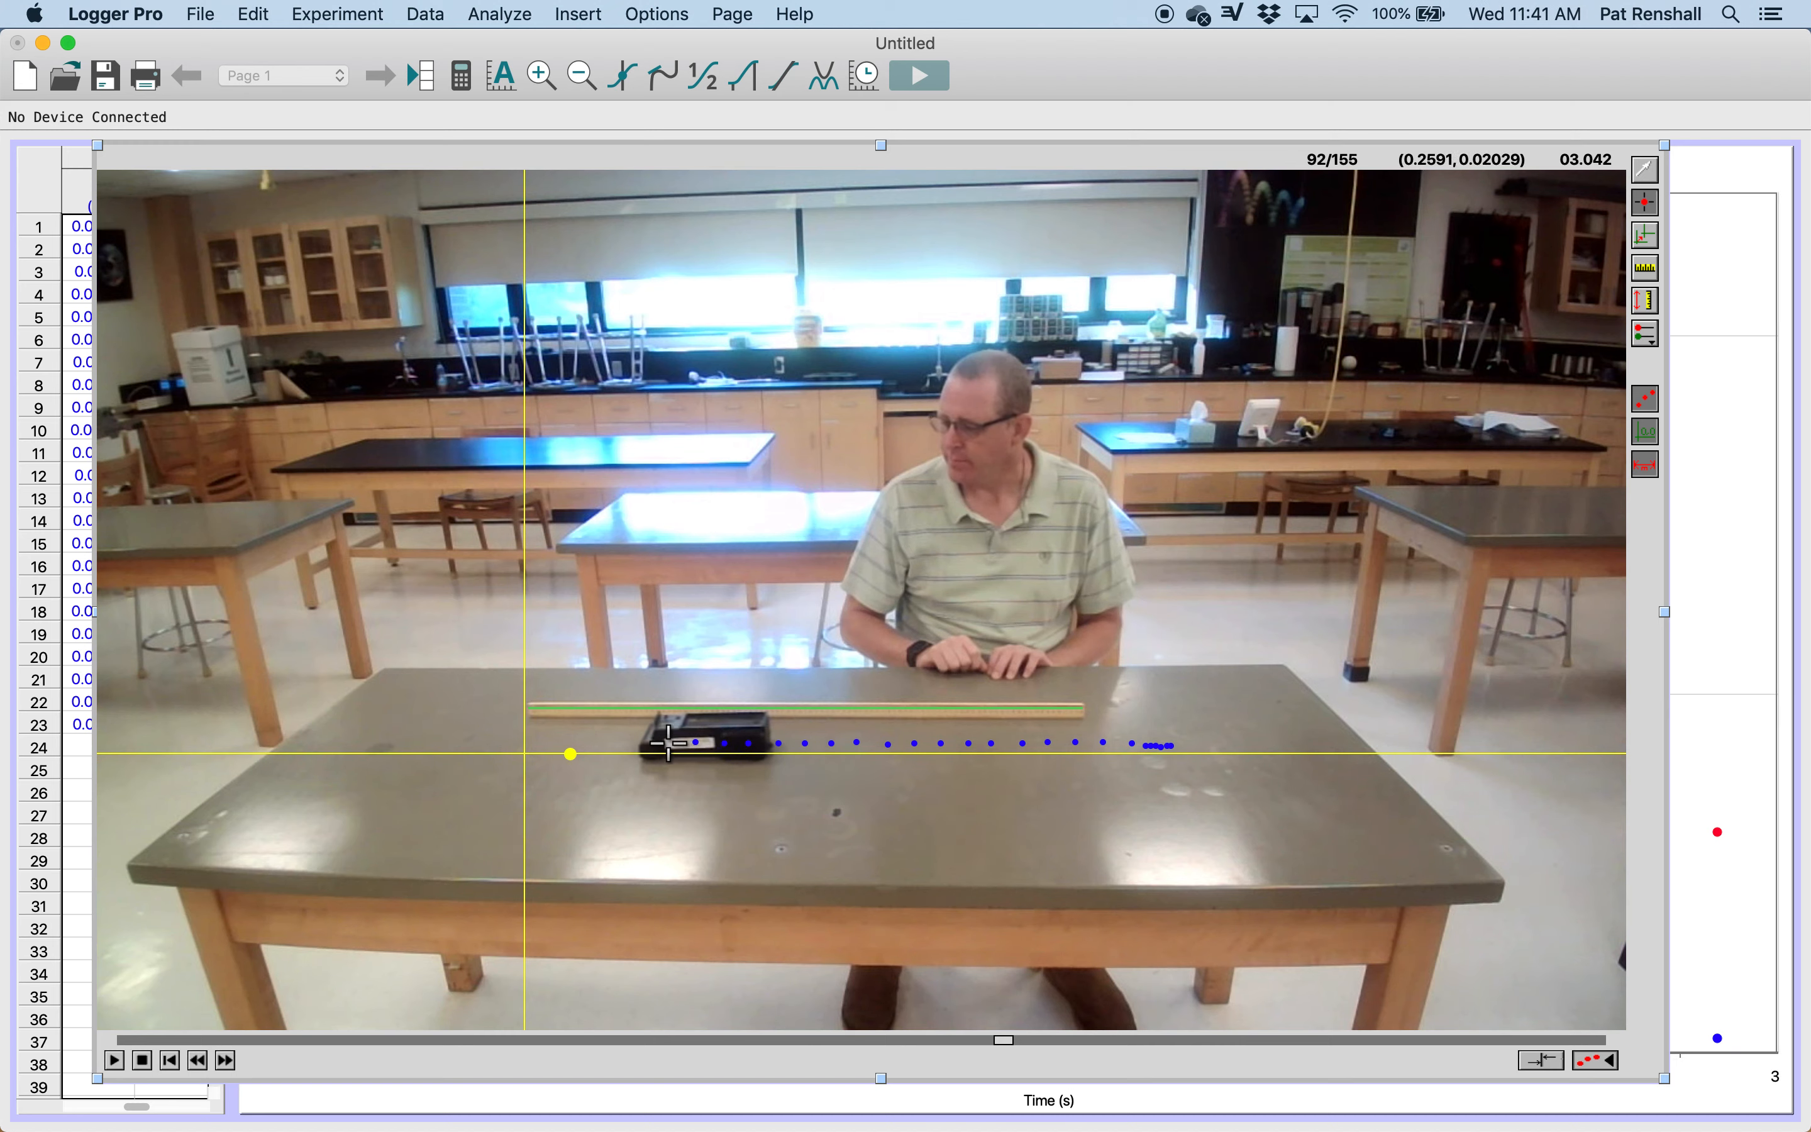
click(642, 743)
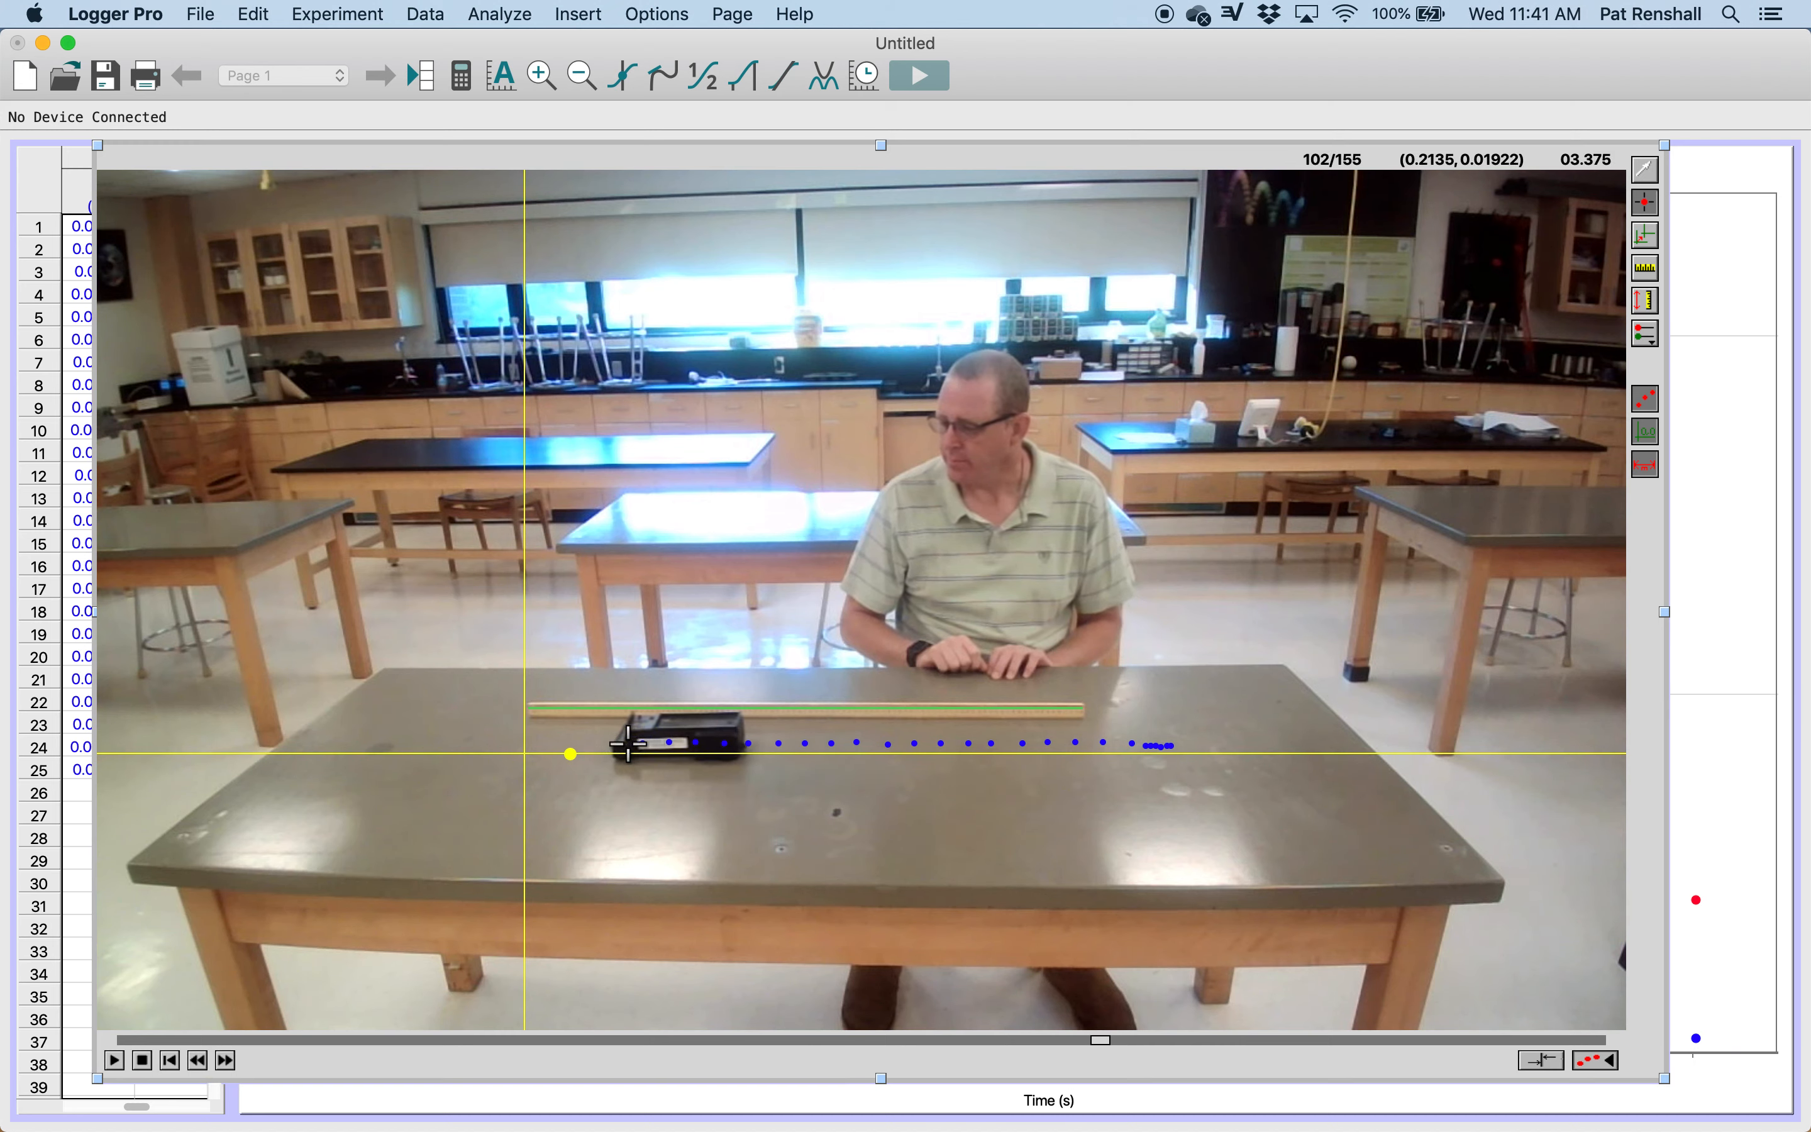
click(616, 744)
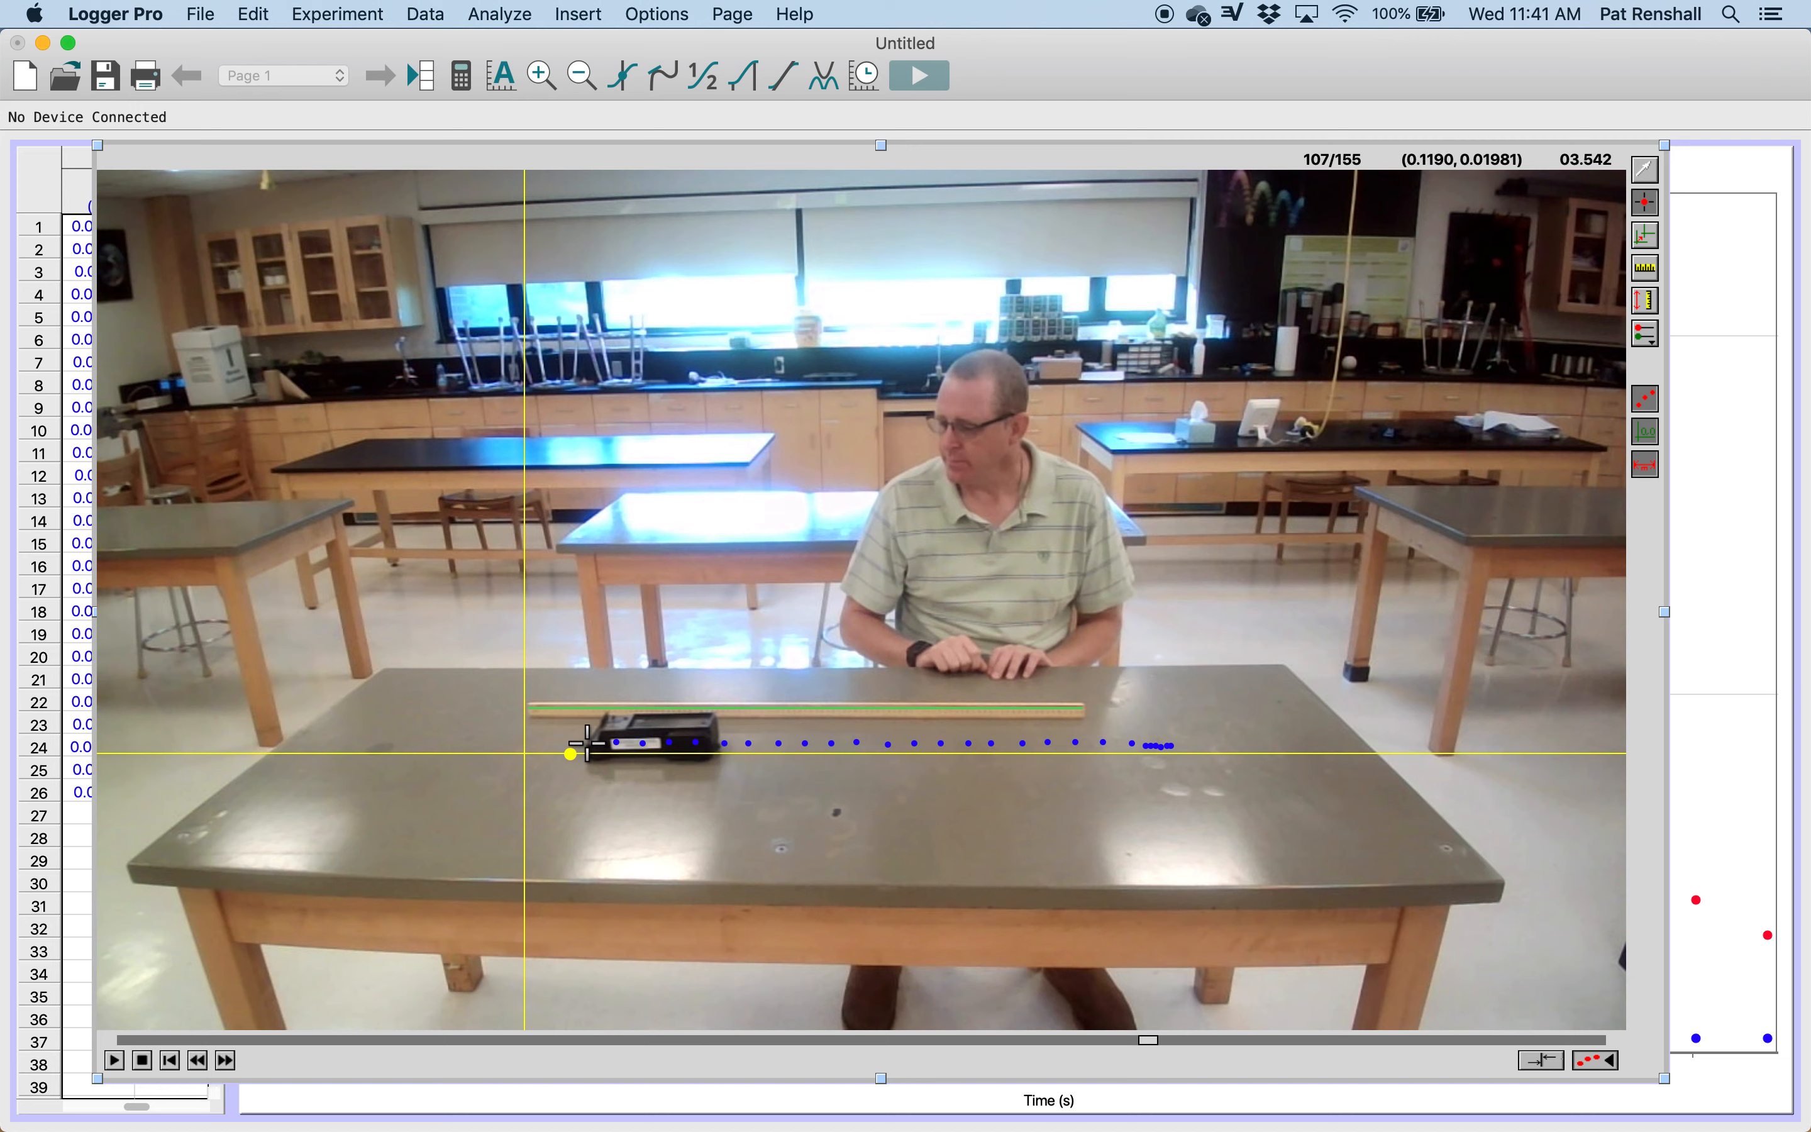
click(588, 744)
click(563, 743)
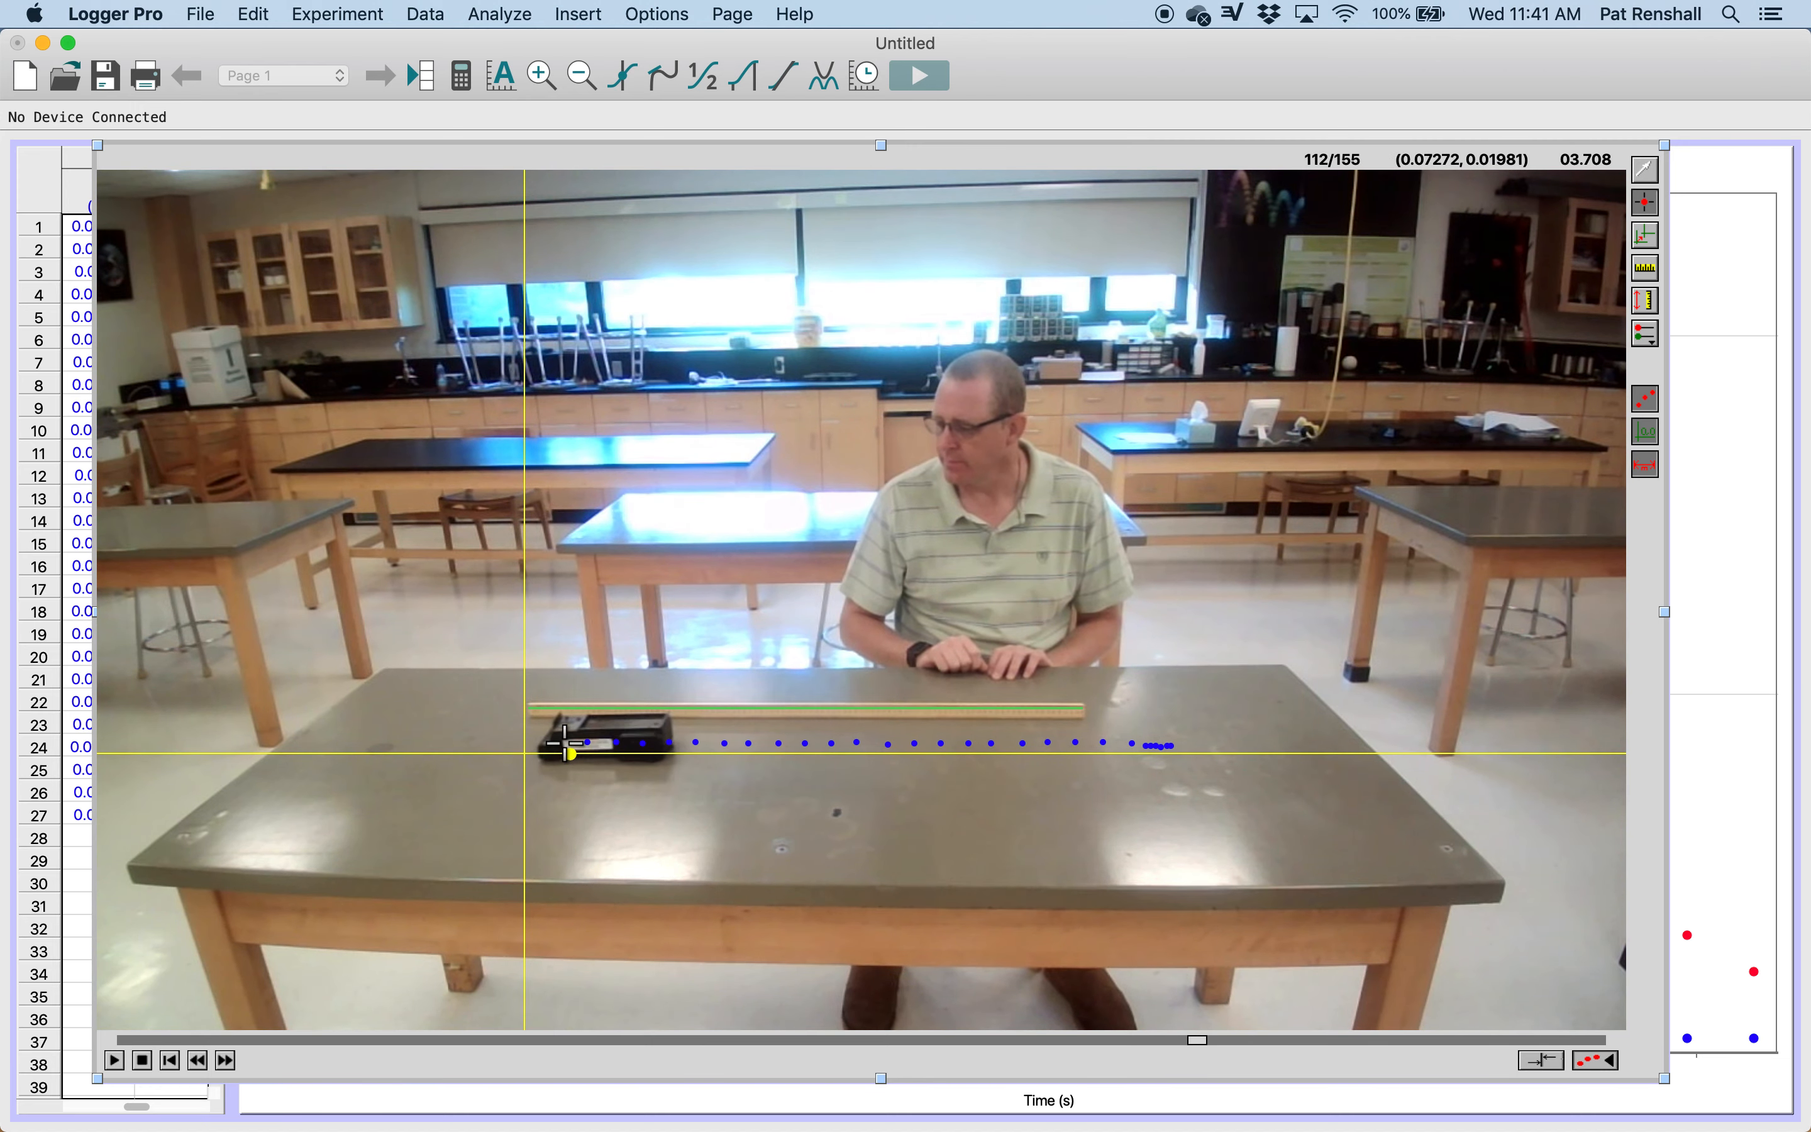
click(539, 743)
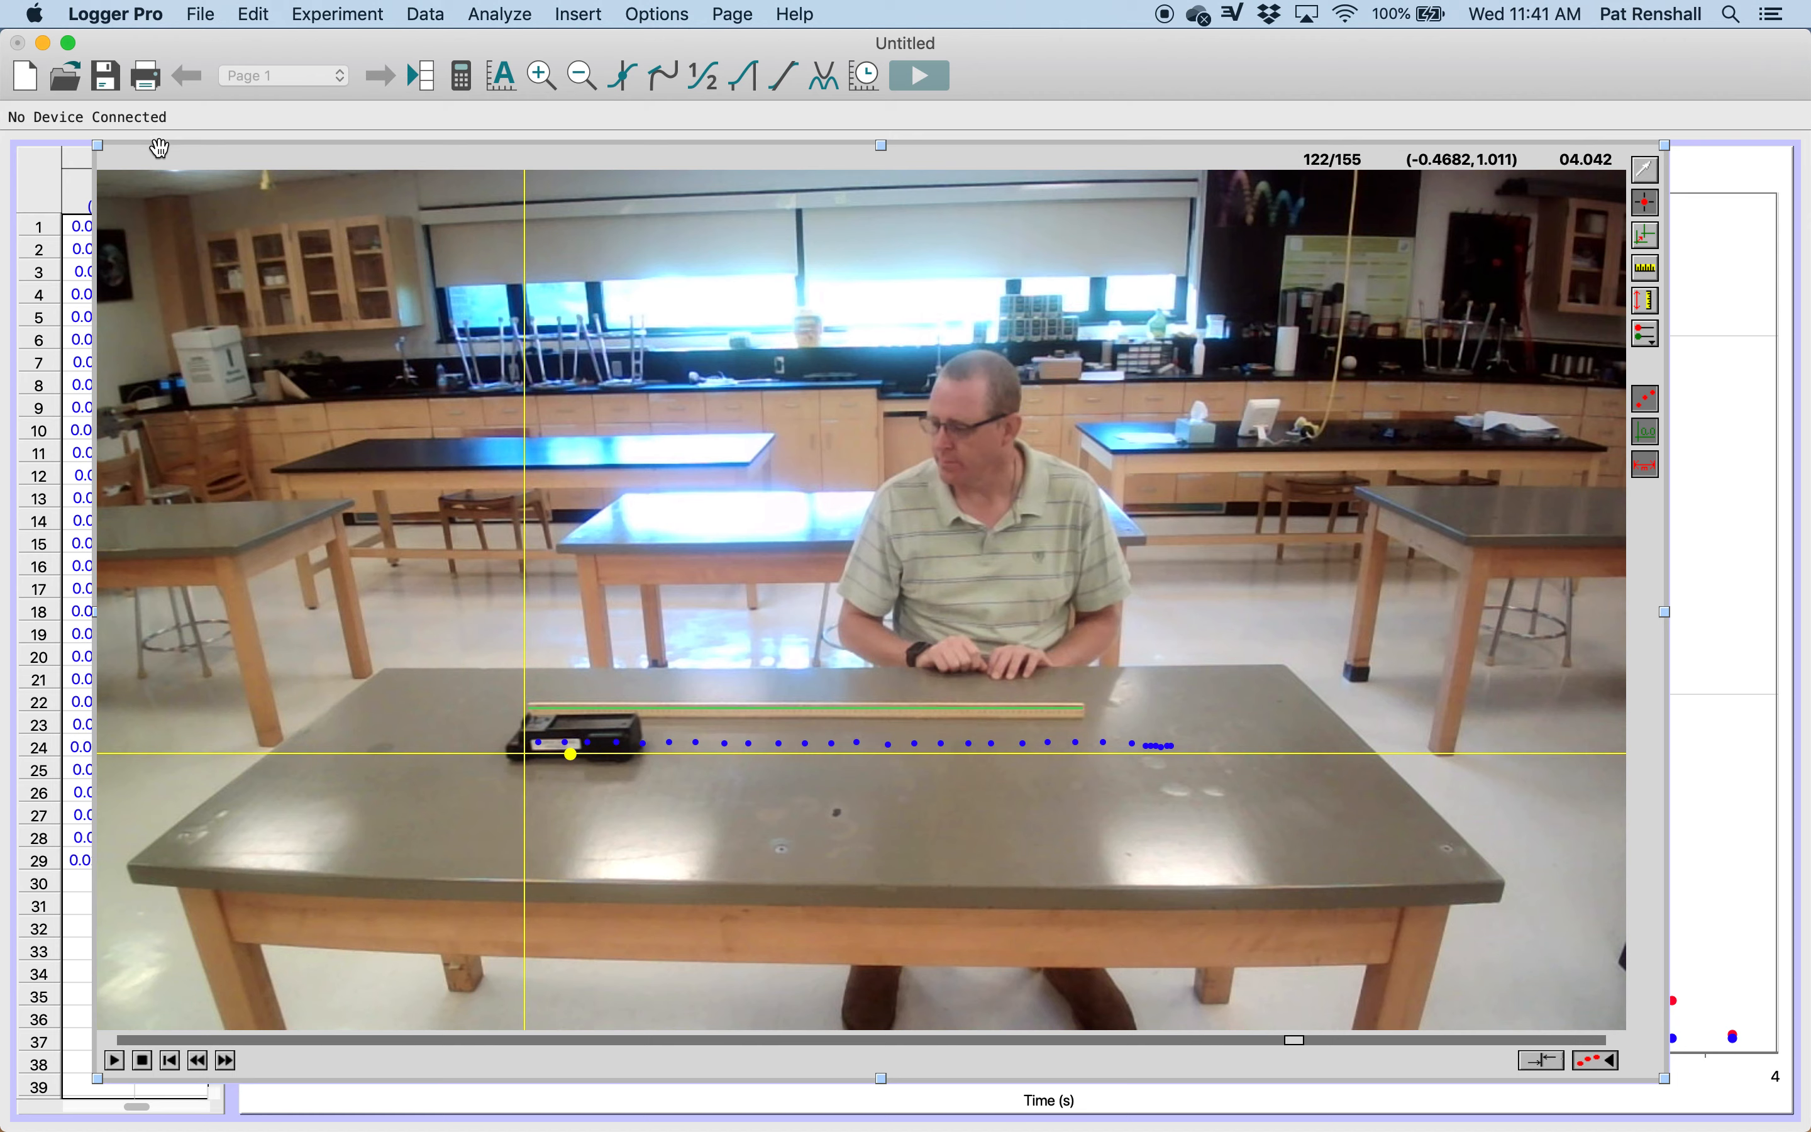
Step: Move the movie clear of the data table, and shrink both the graph and the movie toward the page's lower-right corner
drag(159, 148, 383, 162)
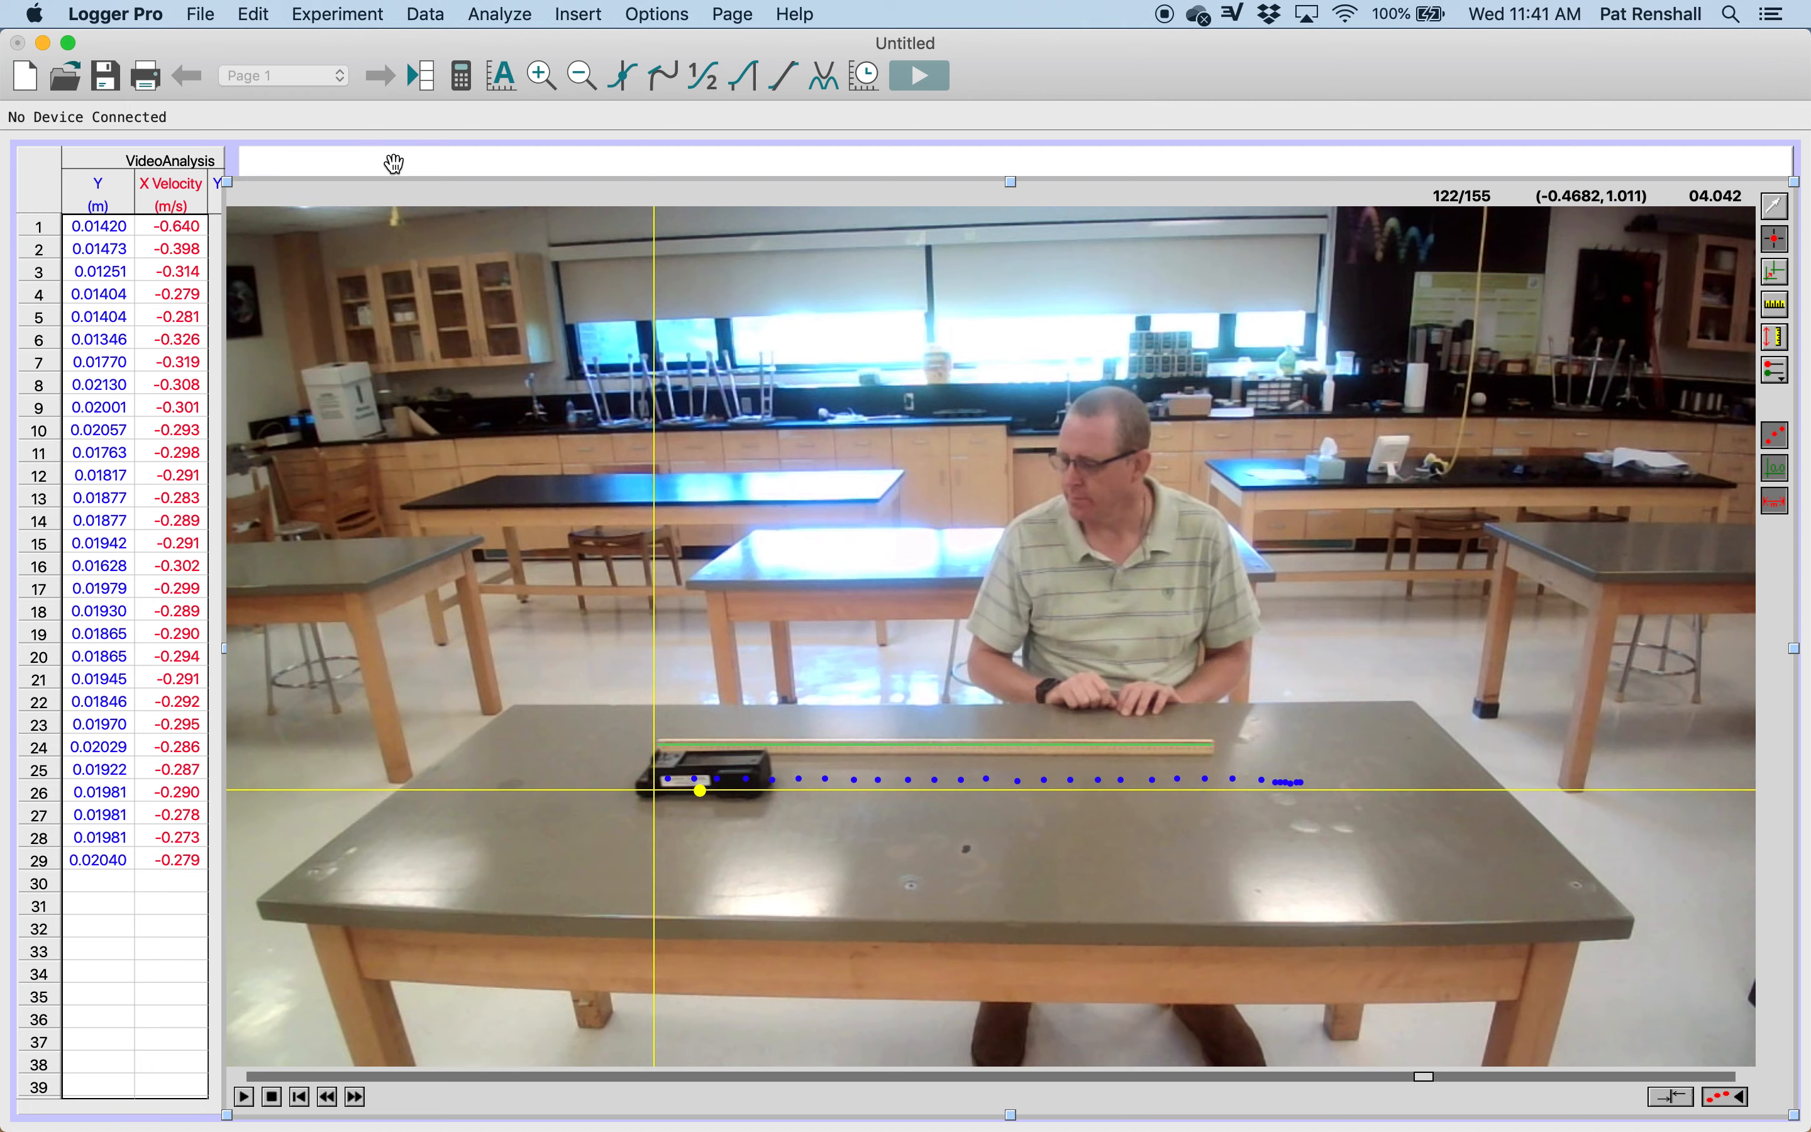
click(394, 164)
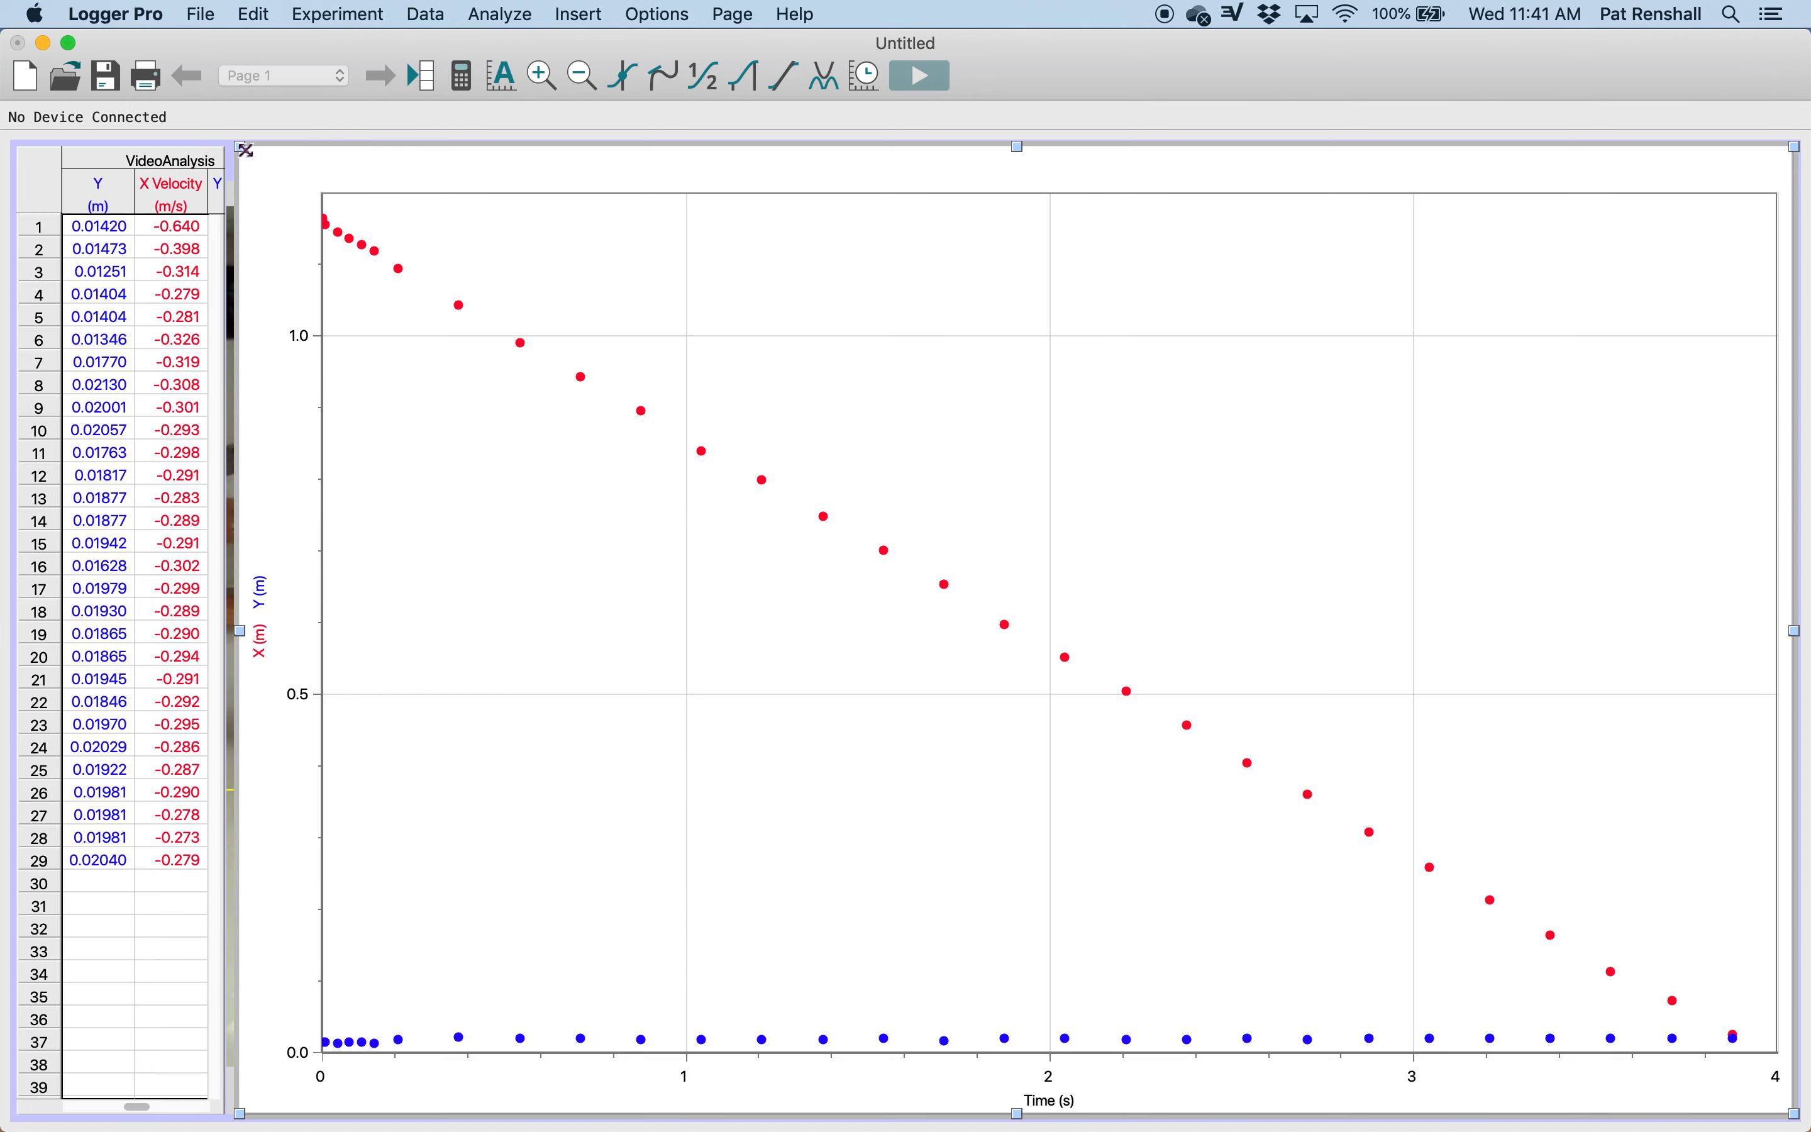
drag(241, 149, 346, 302)
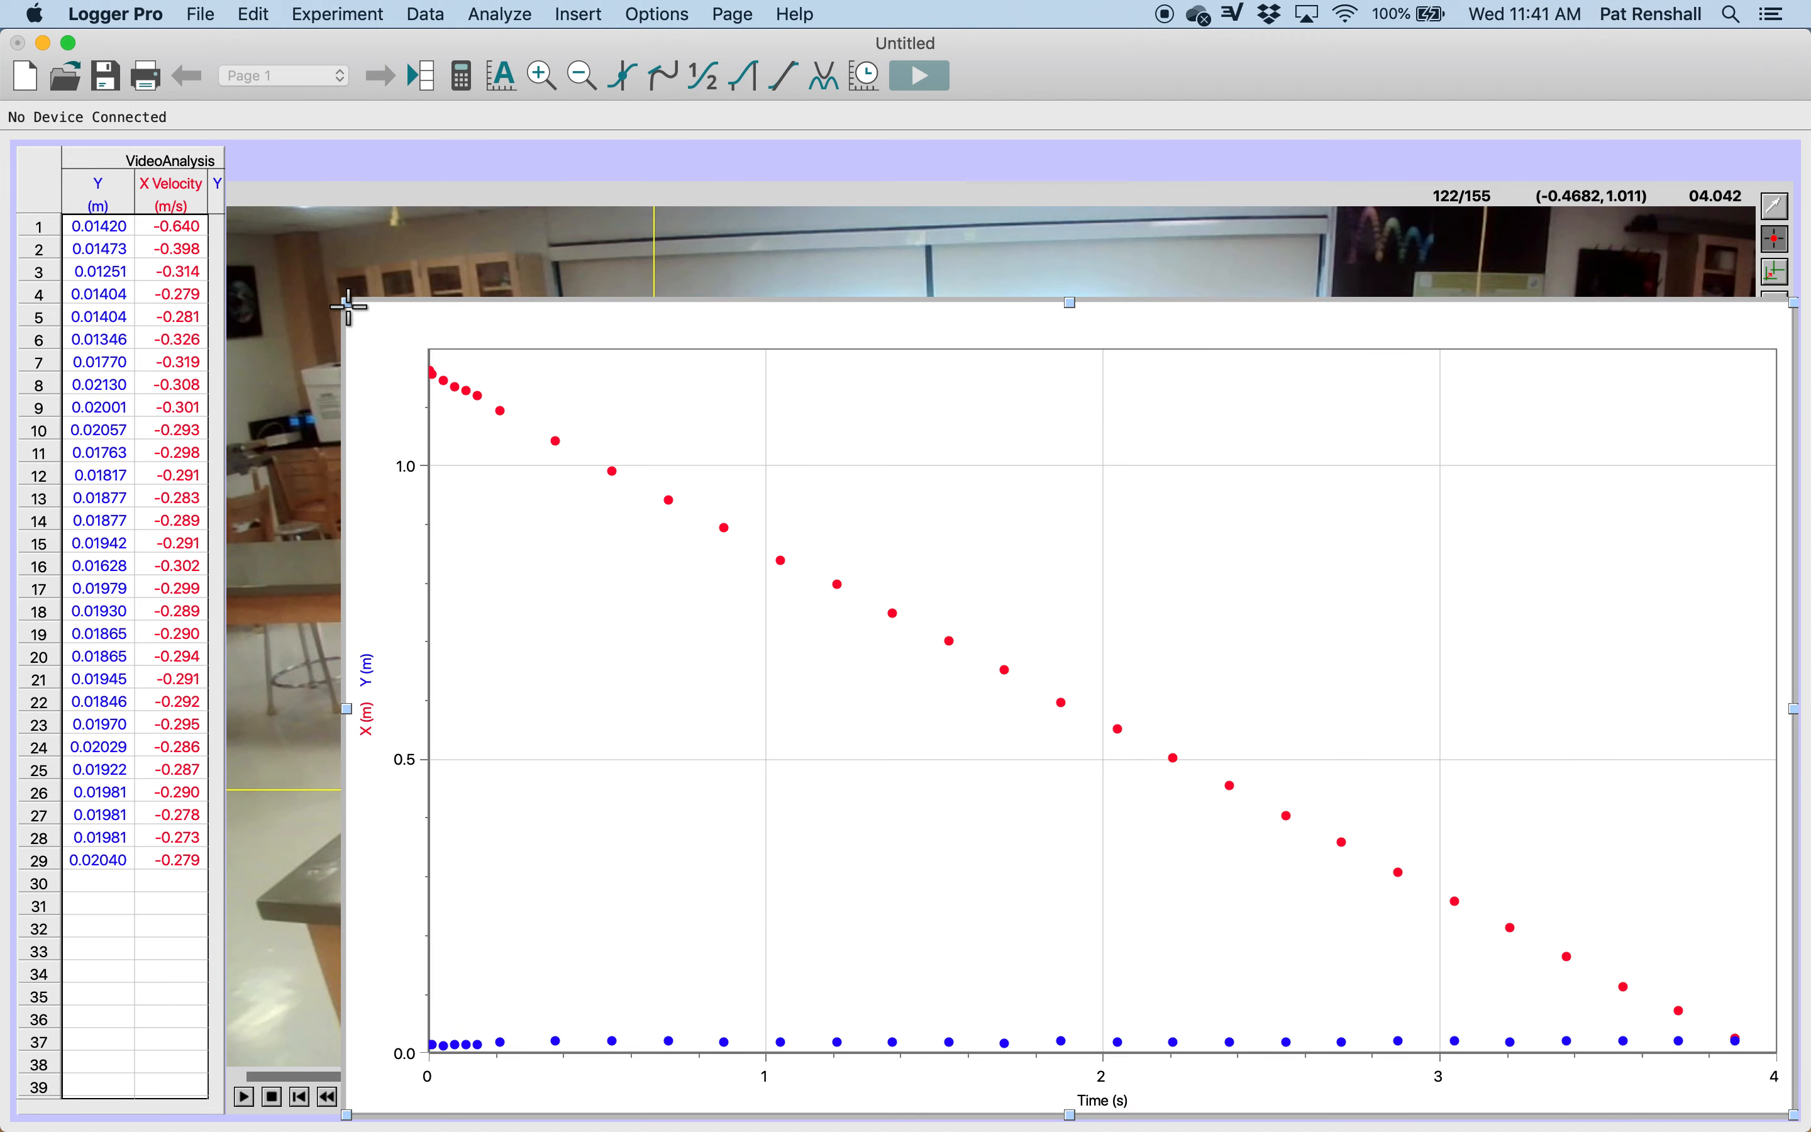
click(389, 193)
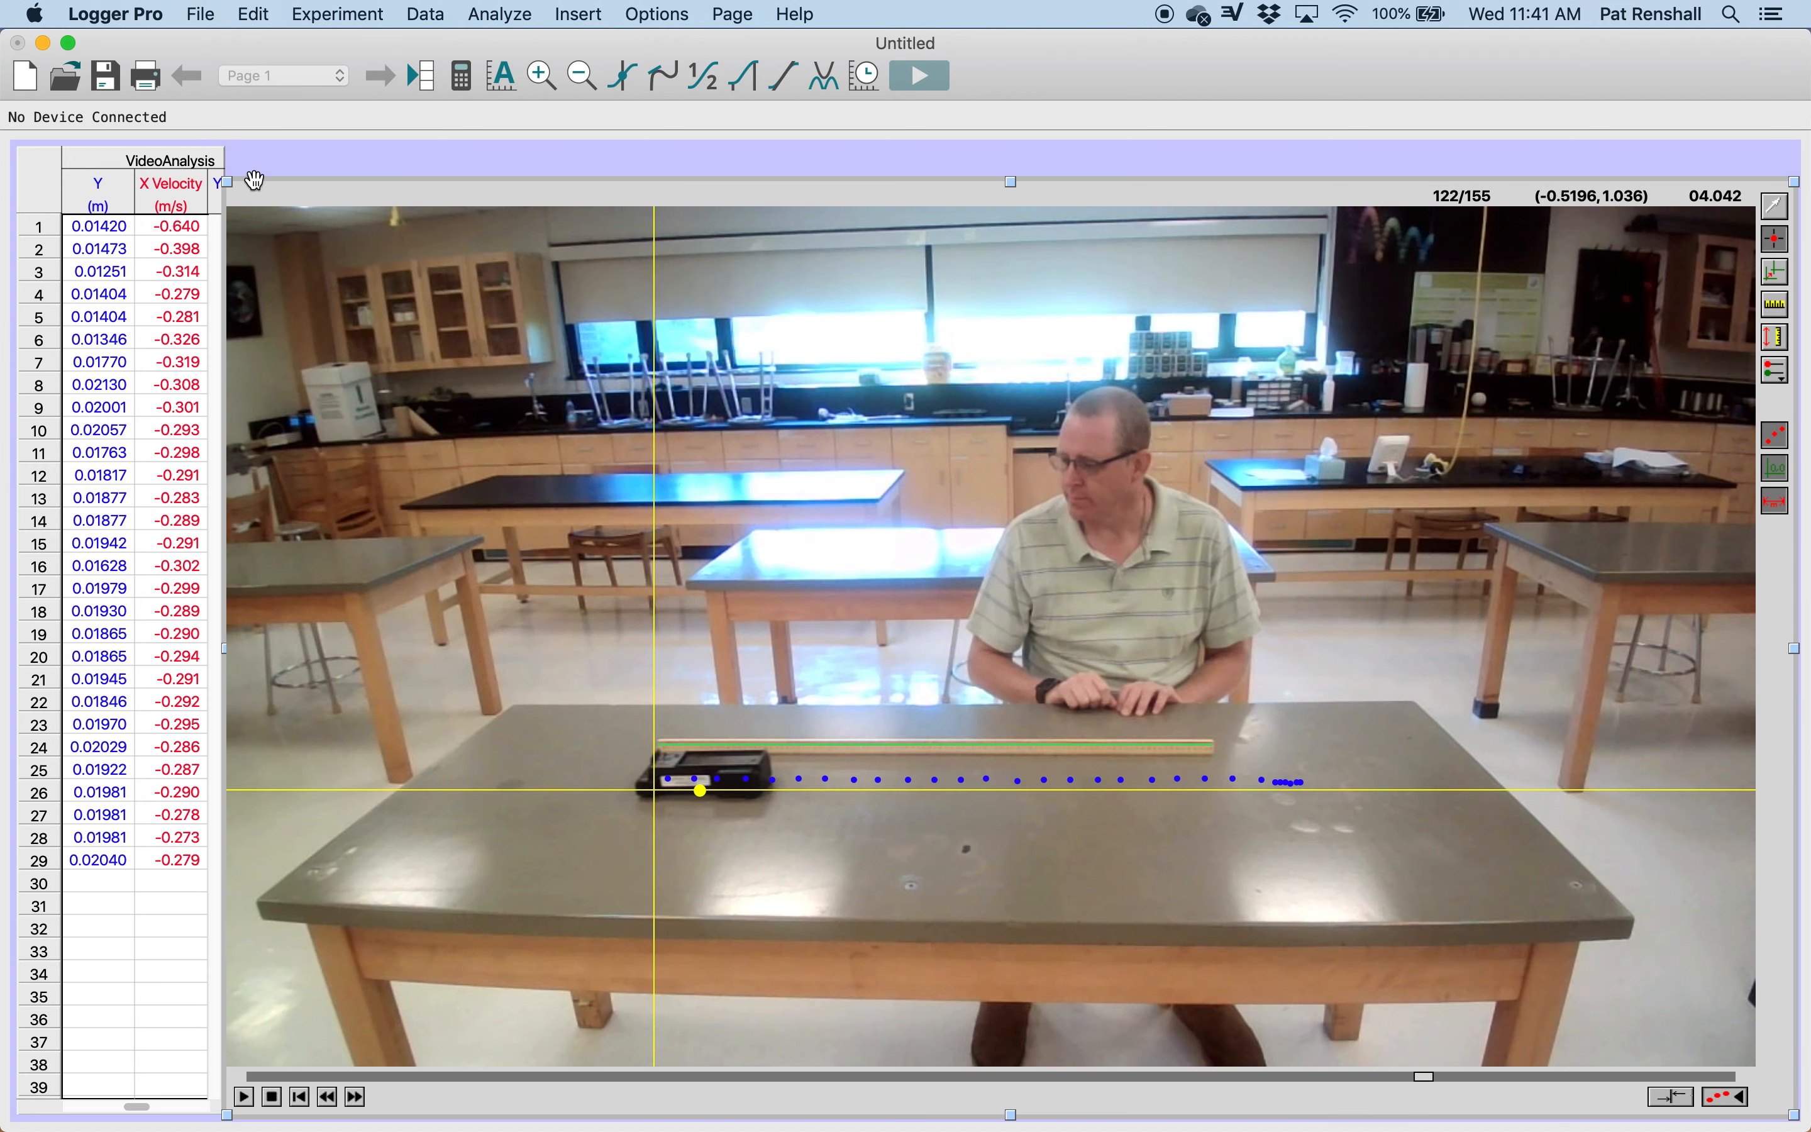
drag(227, 182, 342, 303)
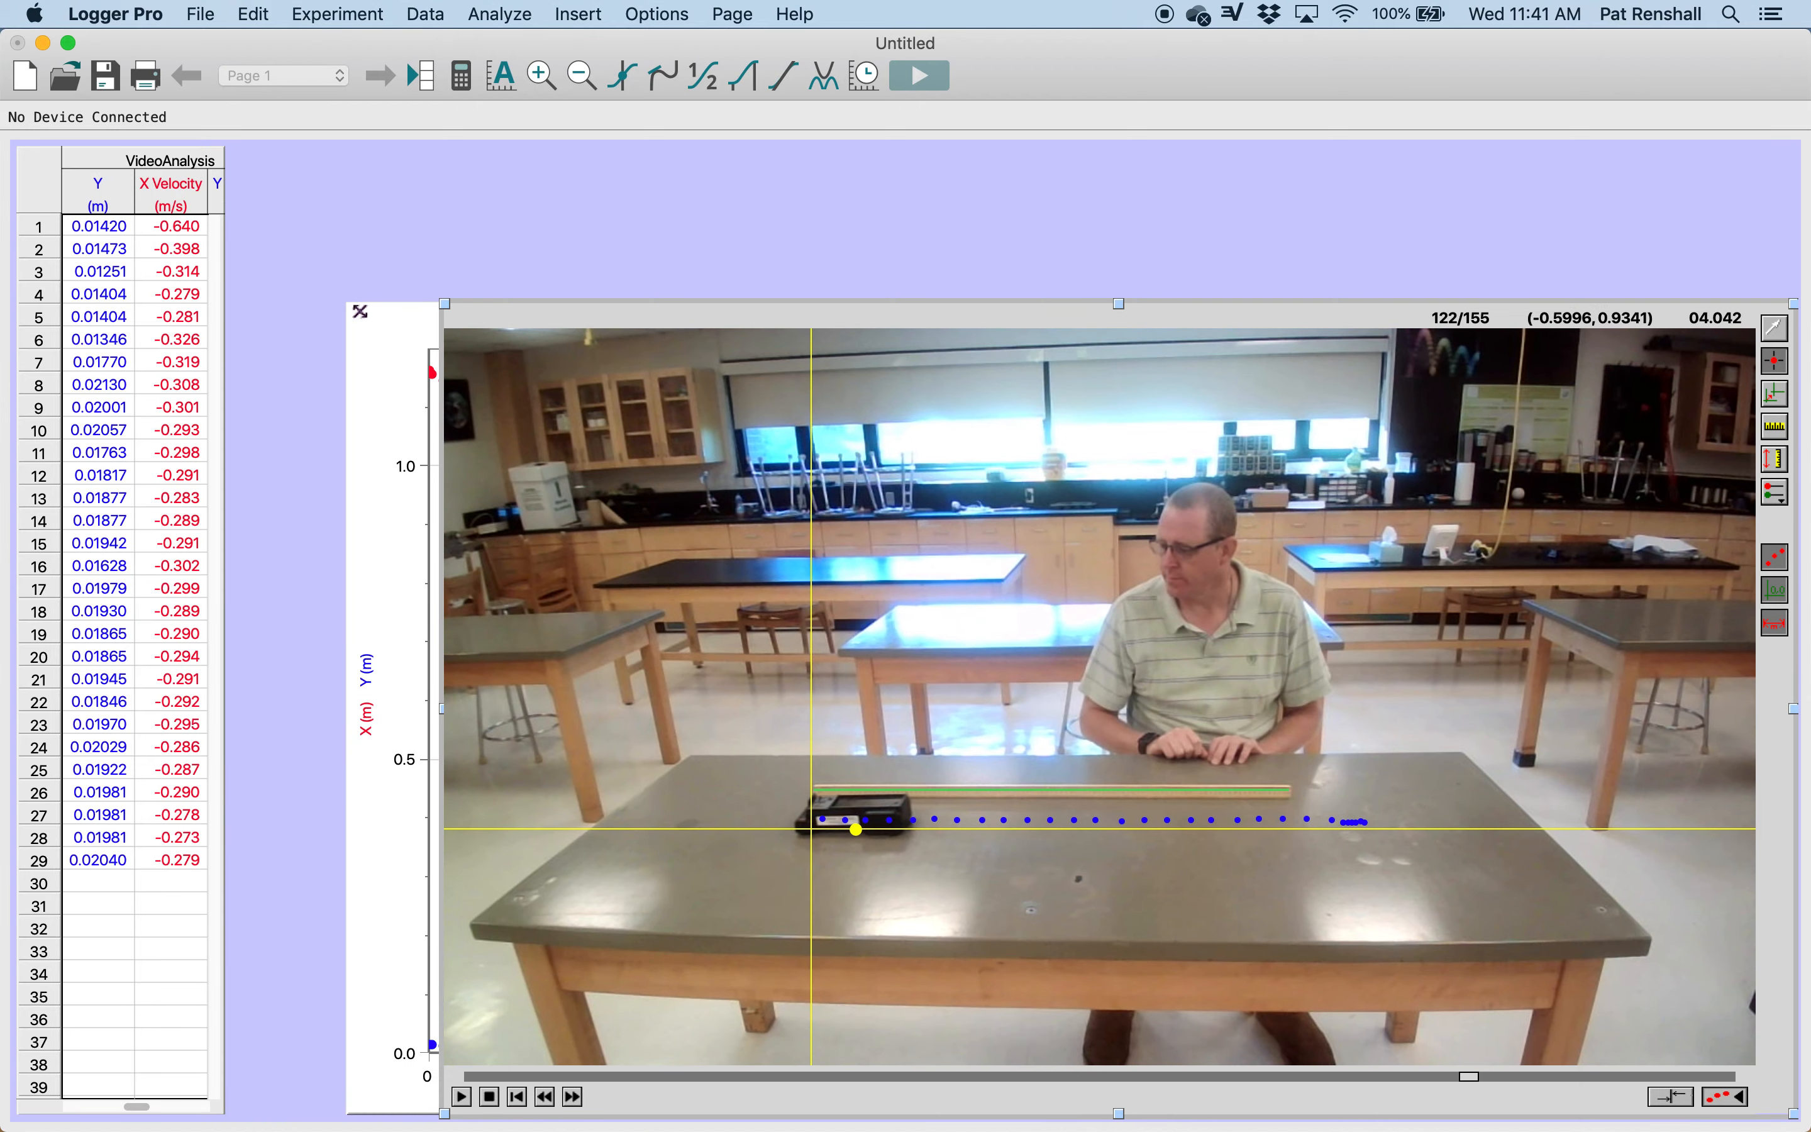
Step: Bring the graph in front of the movie, and resize it to nearly full page height with space beside the data table
click(382, 327)
drag(348, 302, 232, 149)
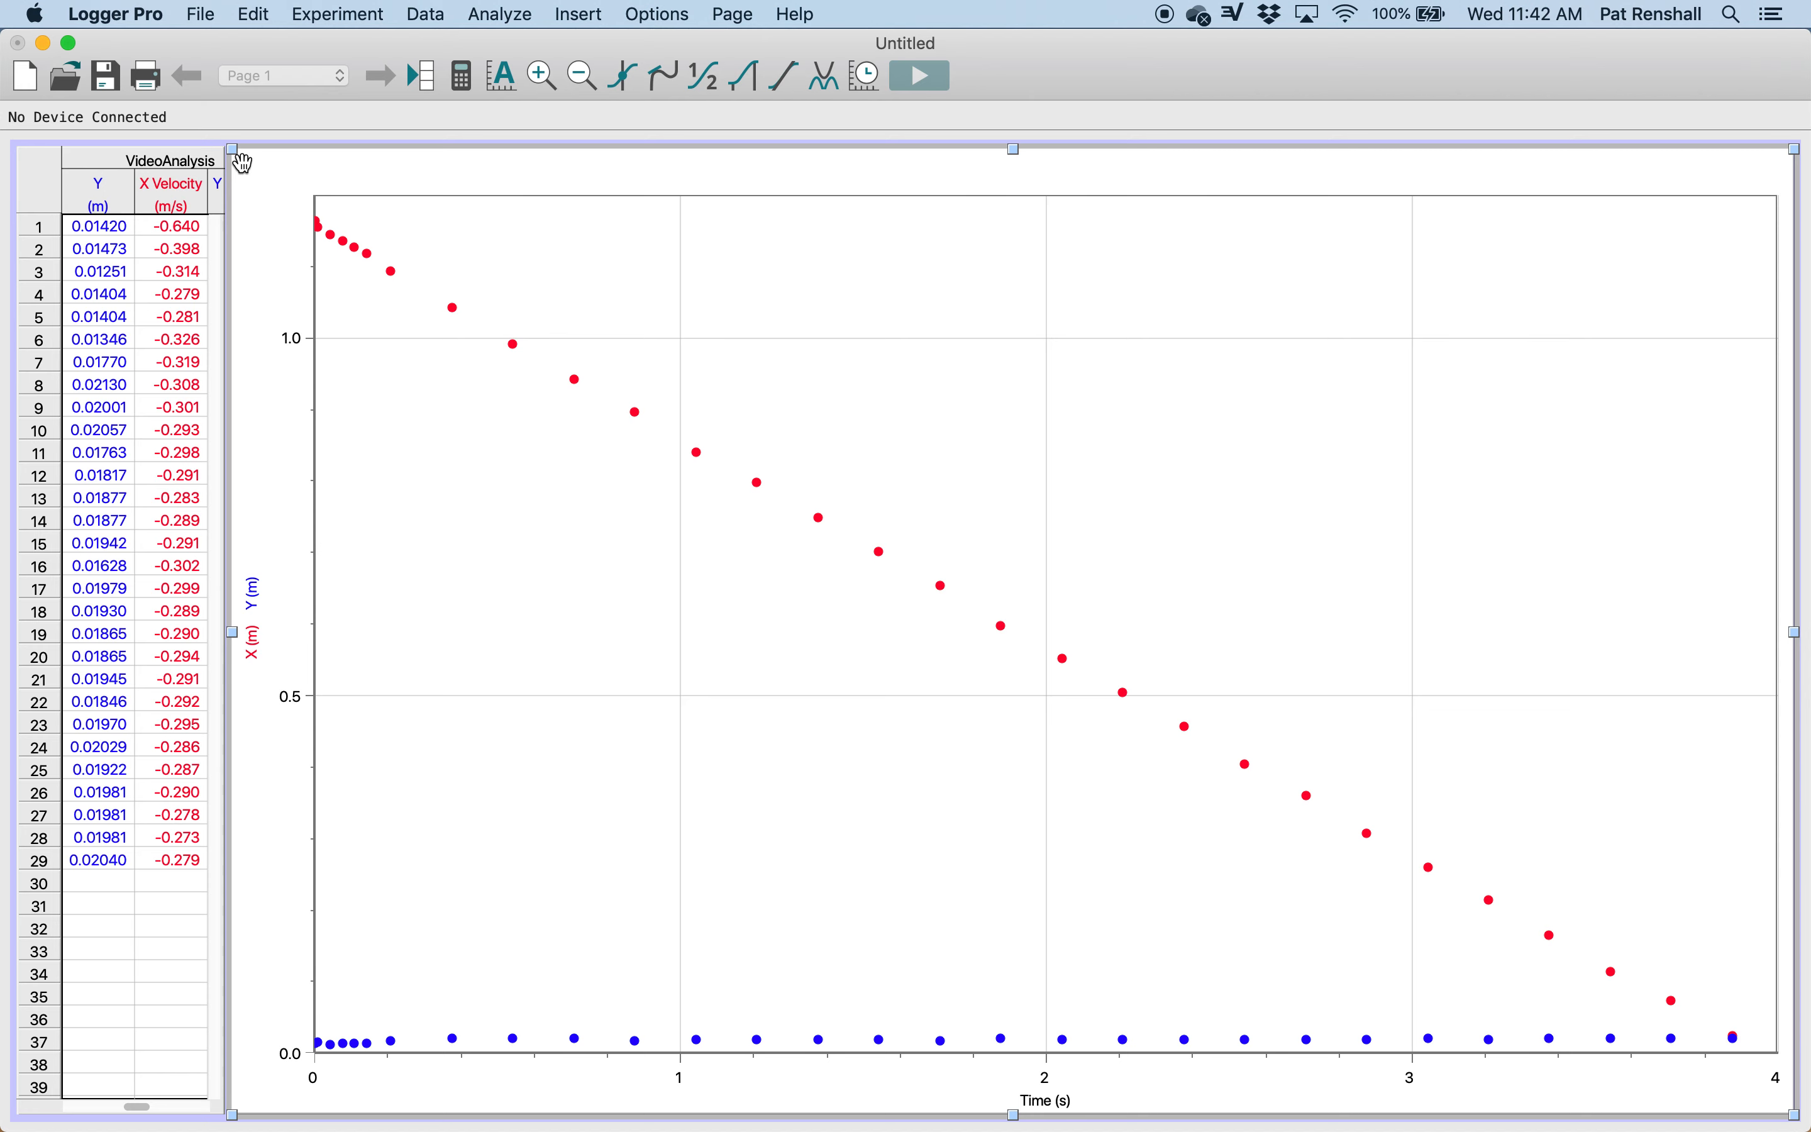
drag(228, 148, 449, 178)
drag(234, 154, 473, 169)
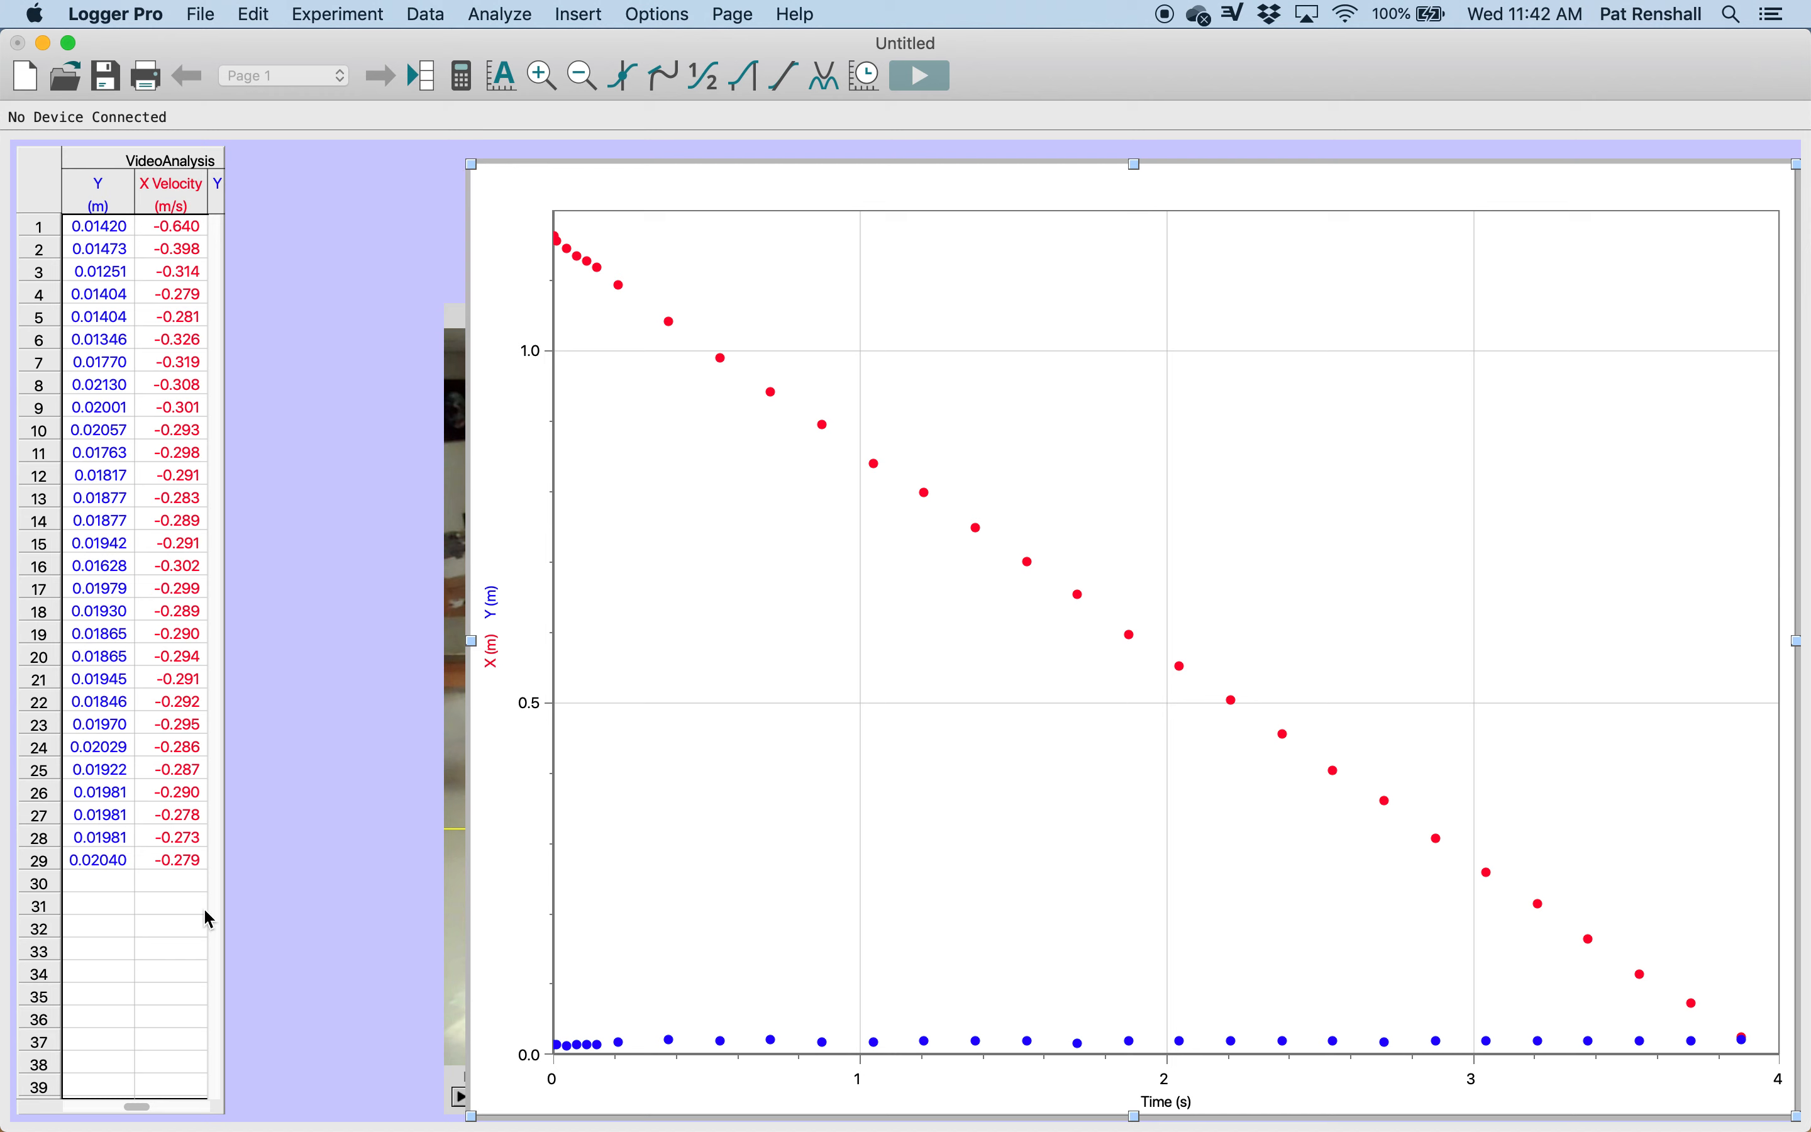
Step: Widen the data table so that all columns from Time through Y Velocity fit in it
click(225, 573)
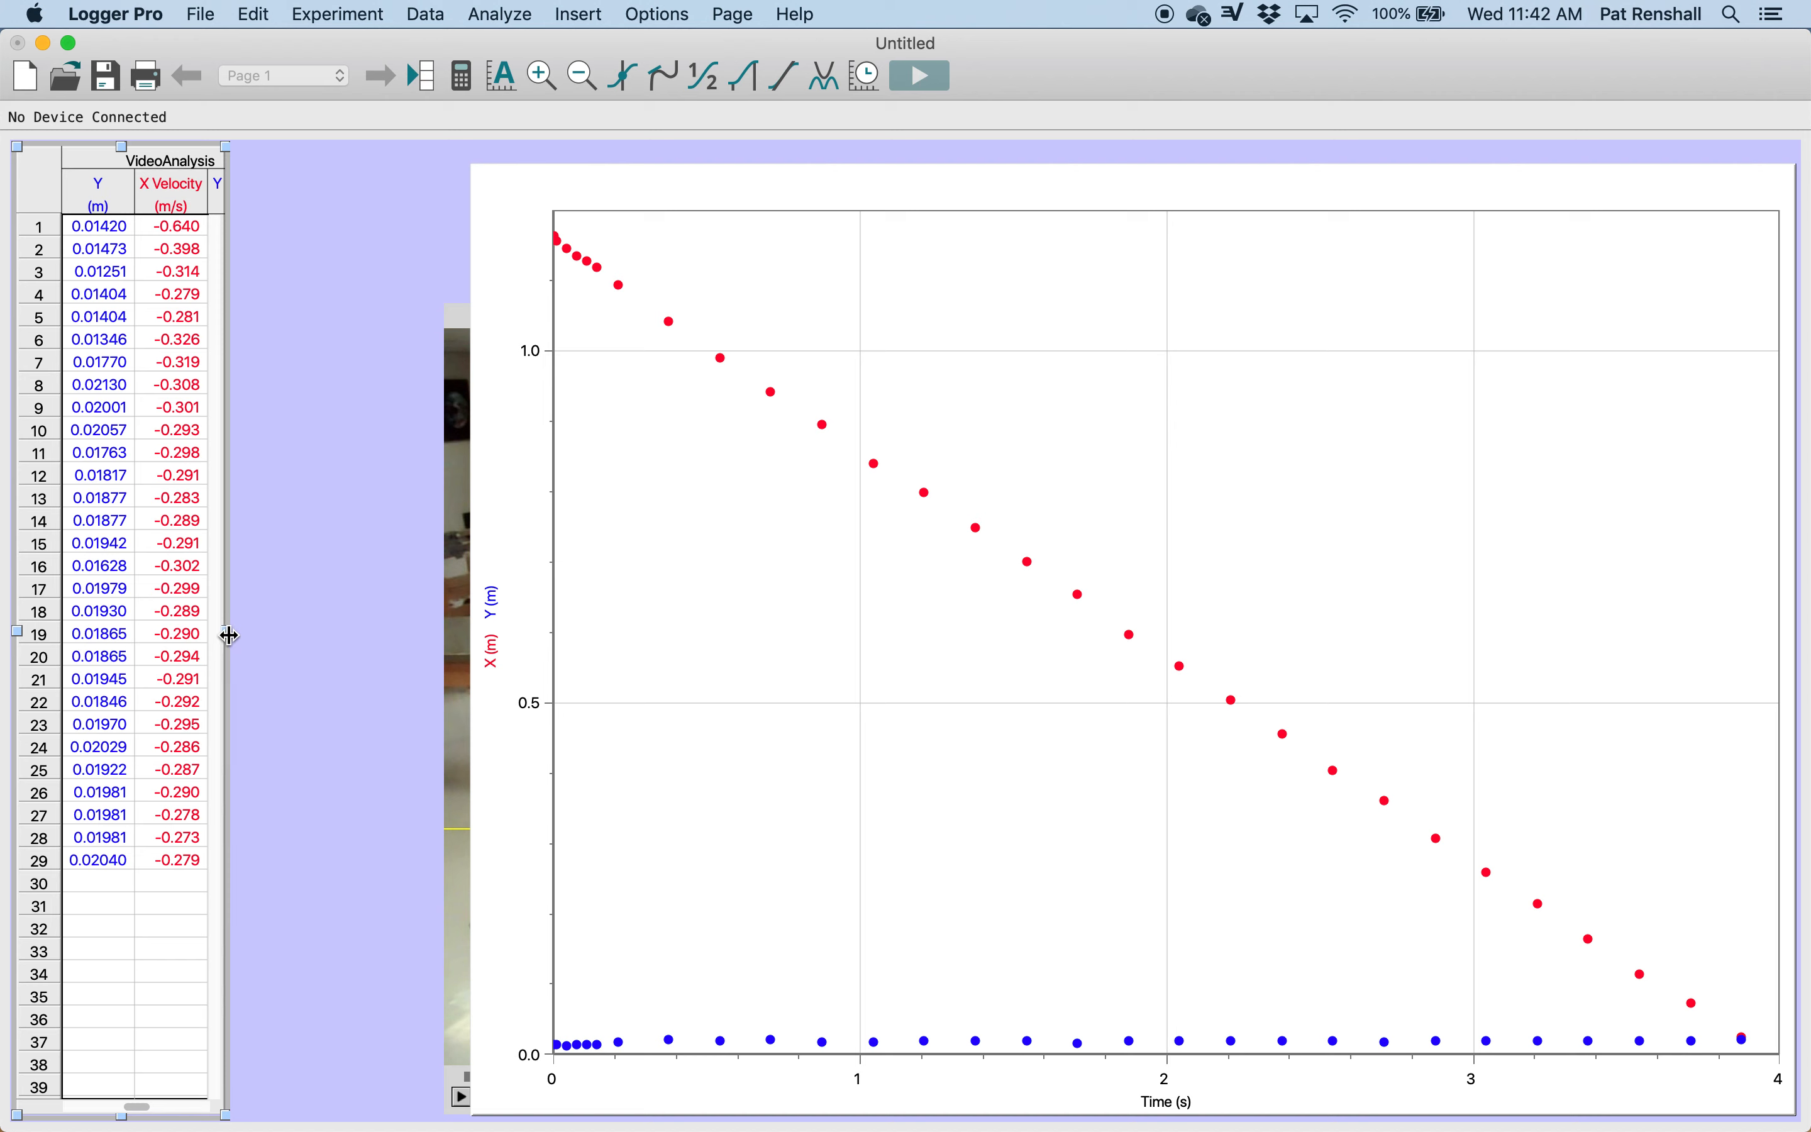
drag(229, 636, 458, 641)
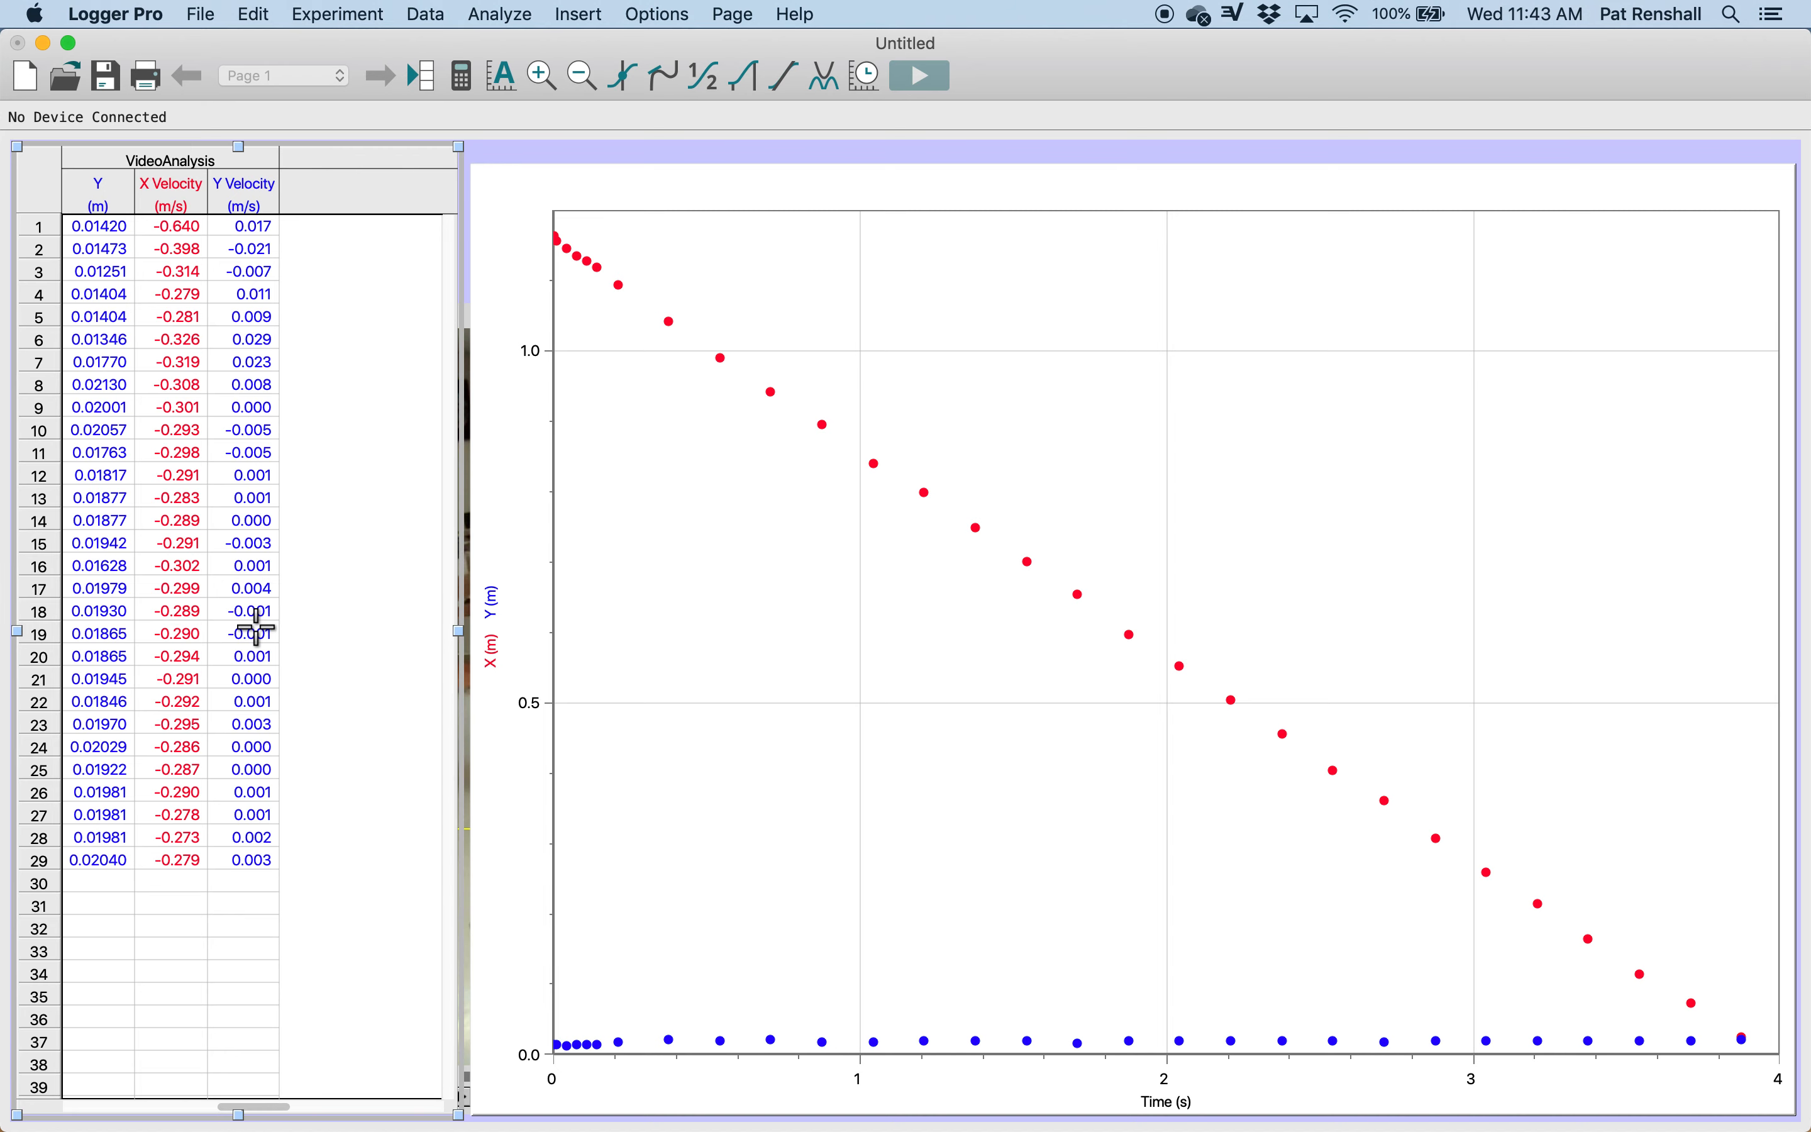
scroll(256, 629, left, 3)
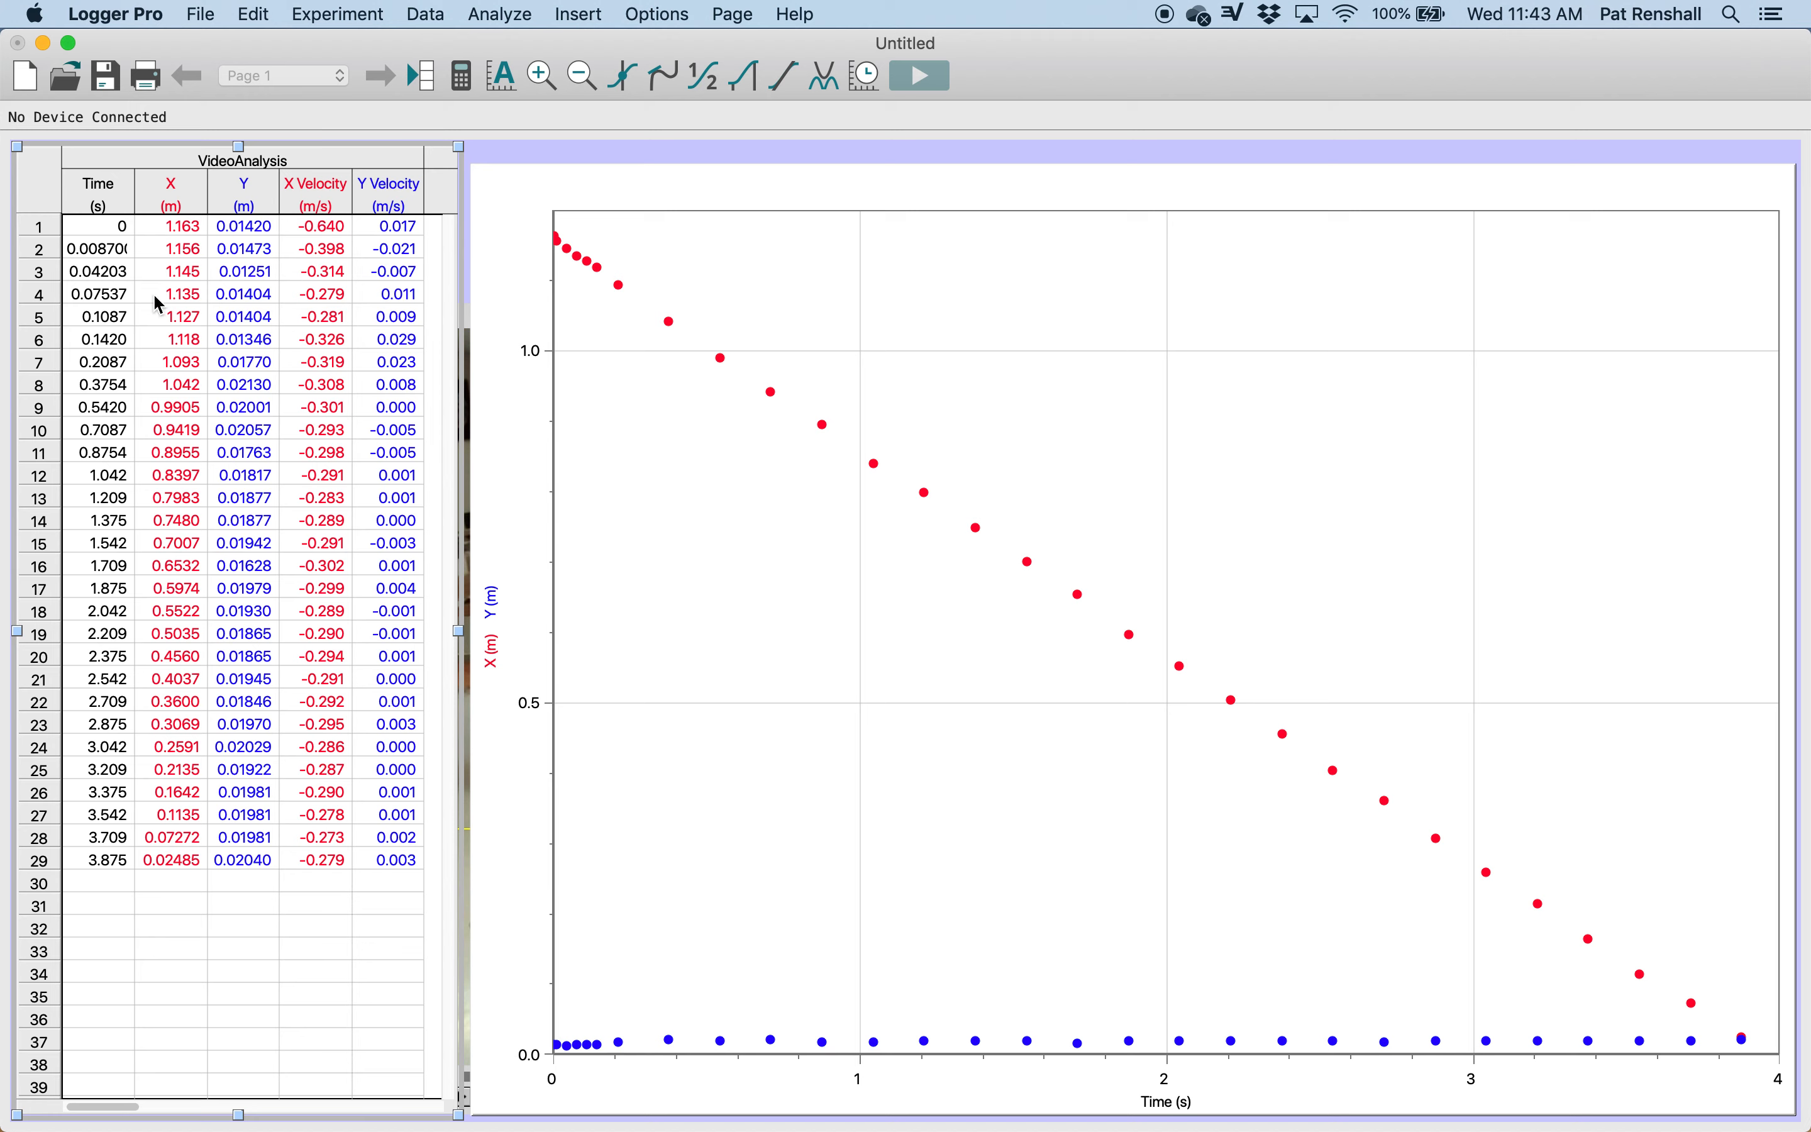
Step: Highlight the Time and X values in all 29 data rows, and clear the table selection
mouse_move(168, 857)
mouse_down()
mouse_move(98, 724)
mouse_move(82, 408)
mouse_up()
drag(55, 202, 55, 202)
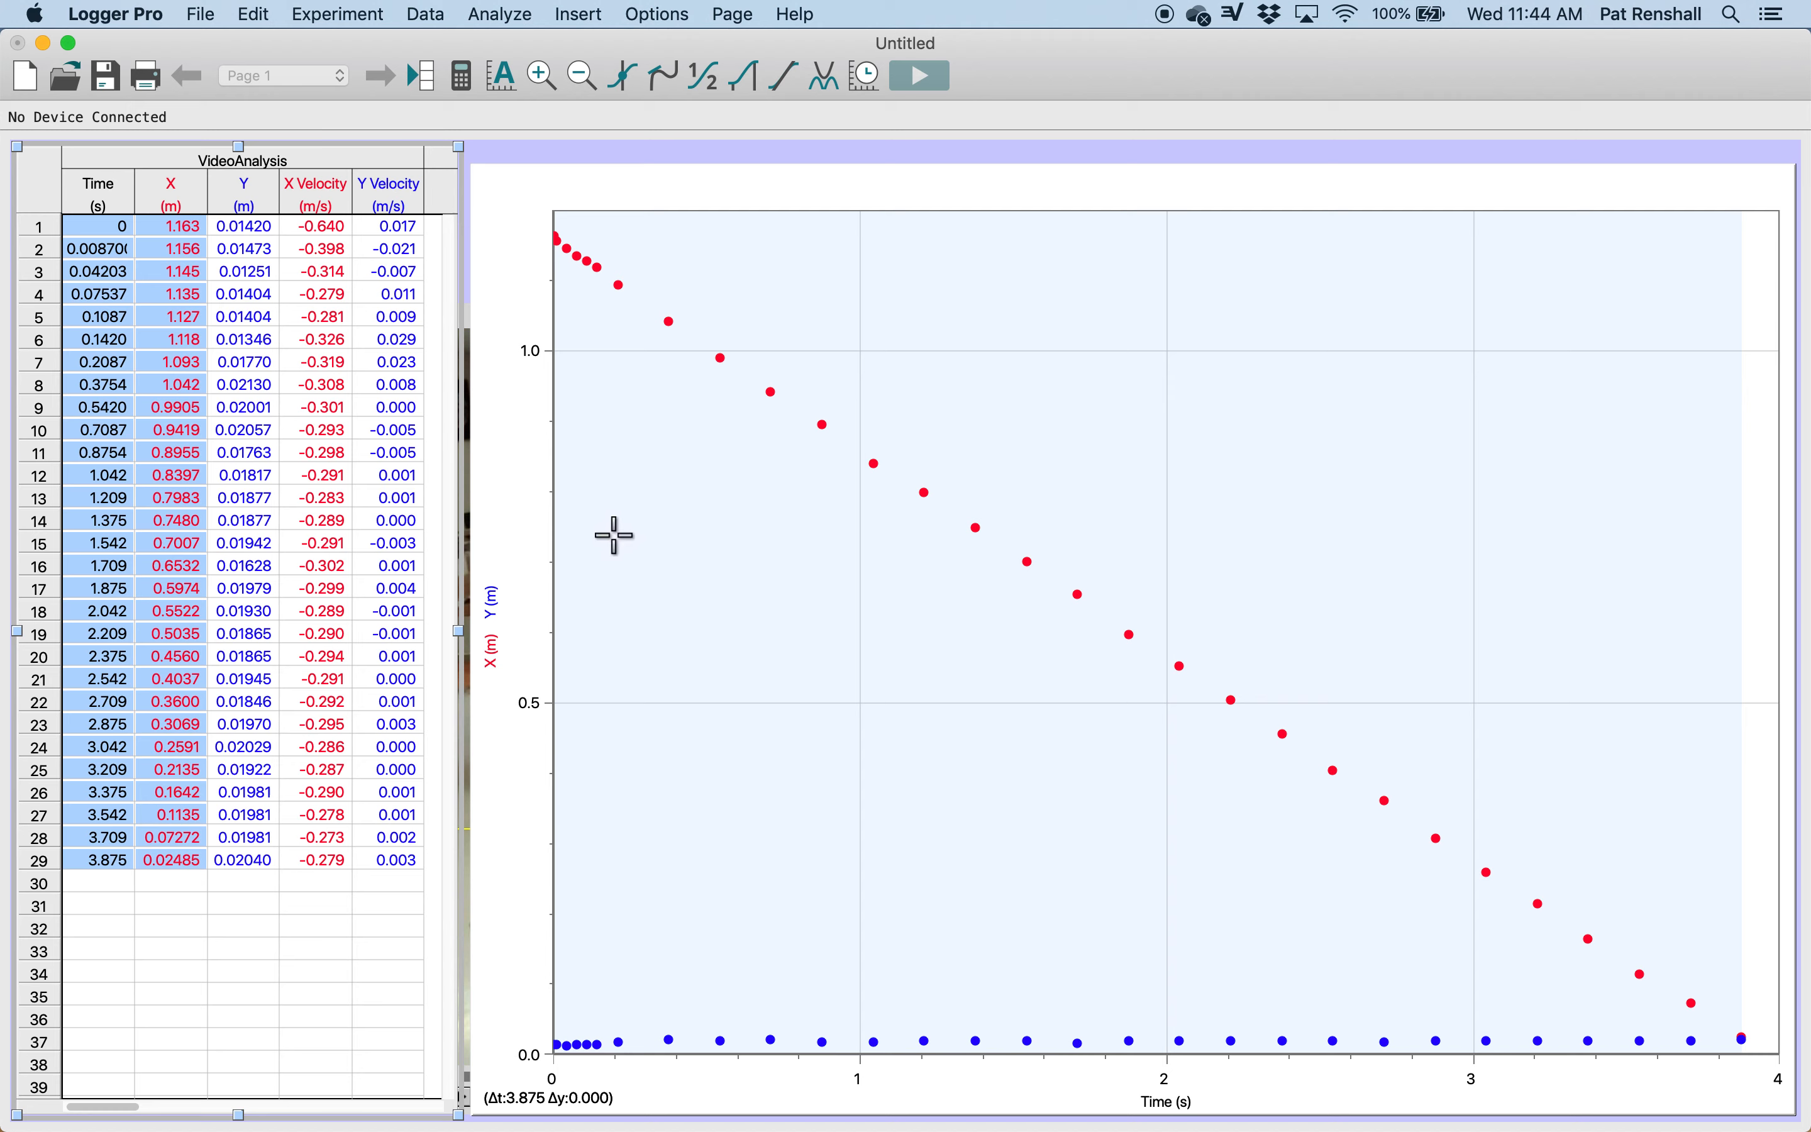
click(529, 182)
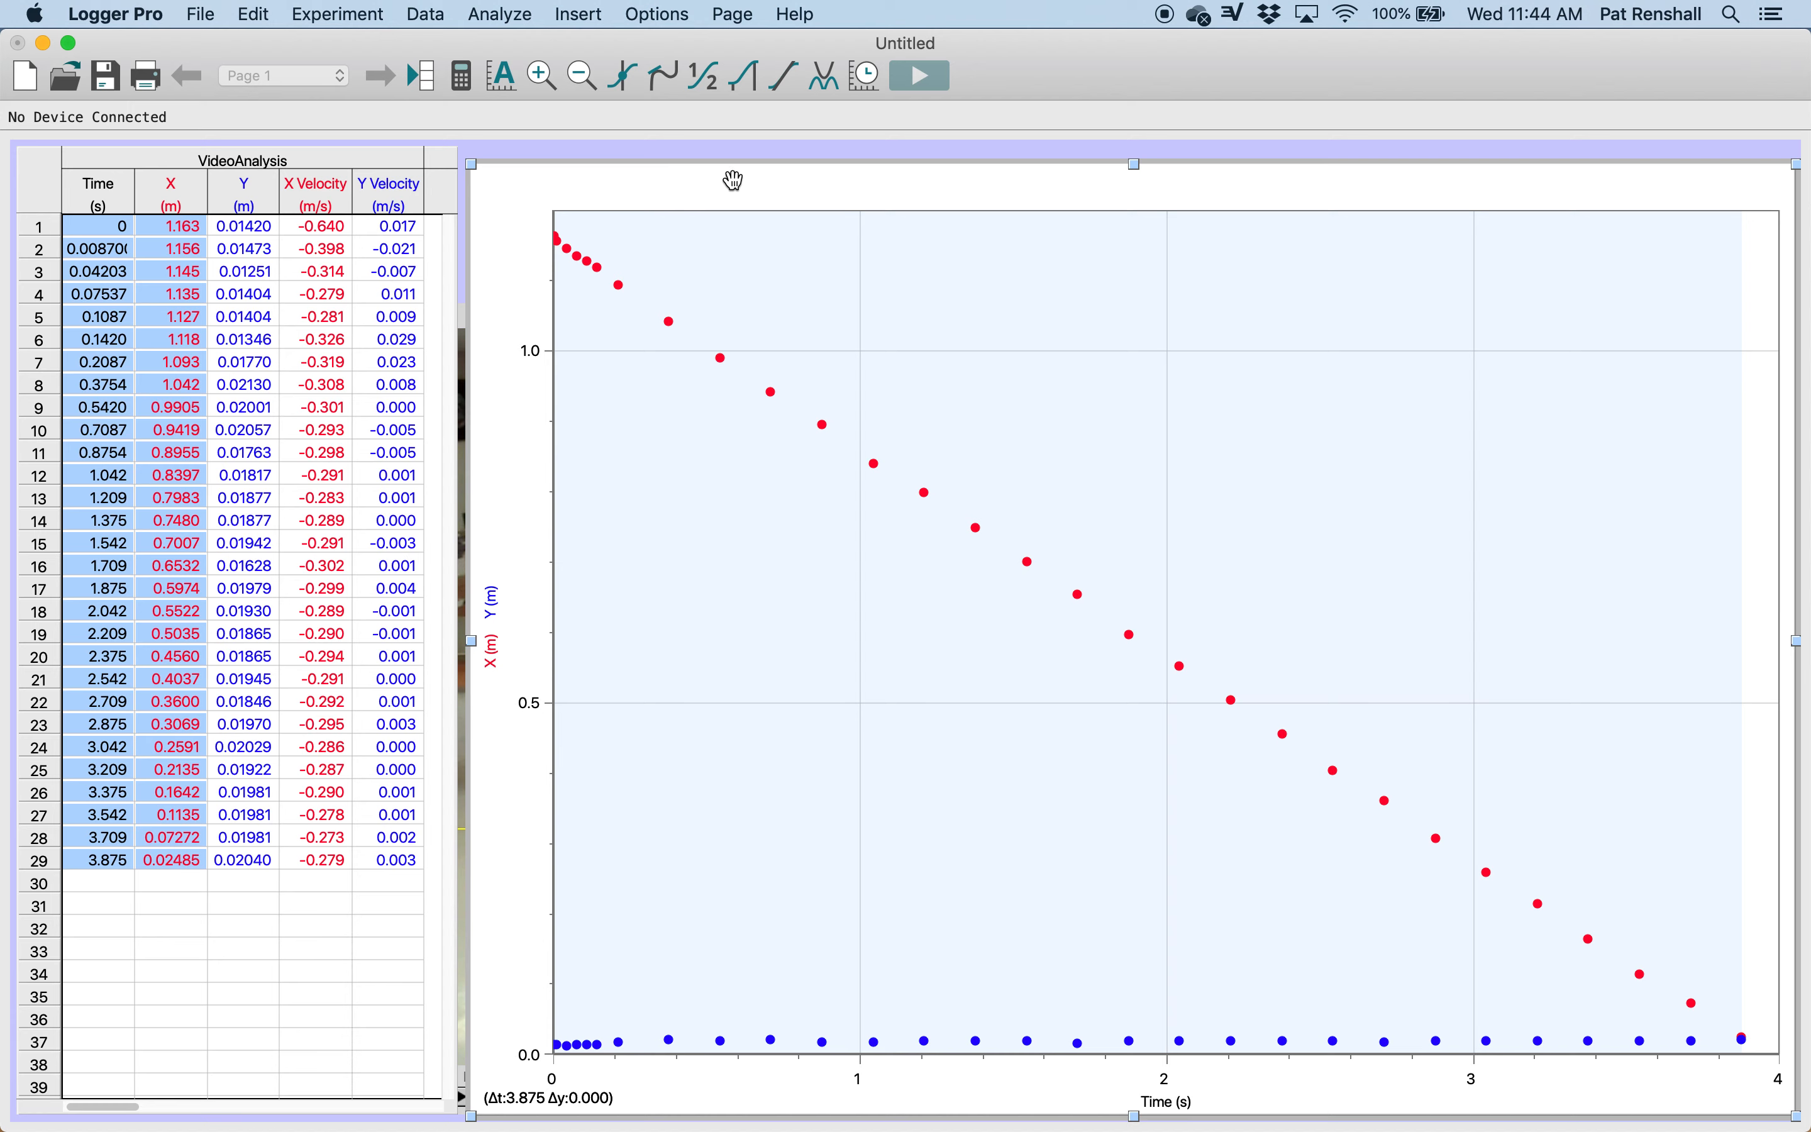
drag(733, 180, 738, 173)
click(122, 263)
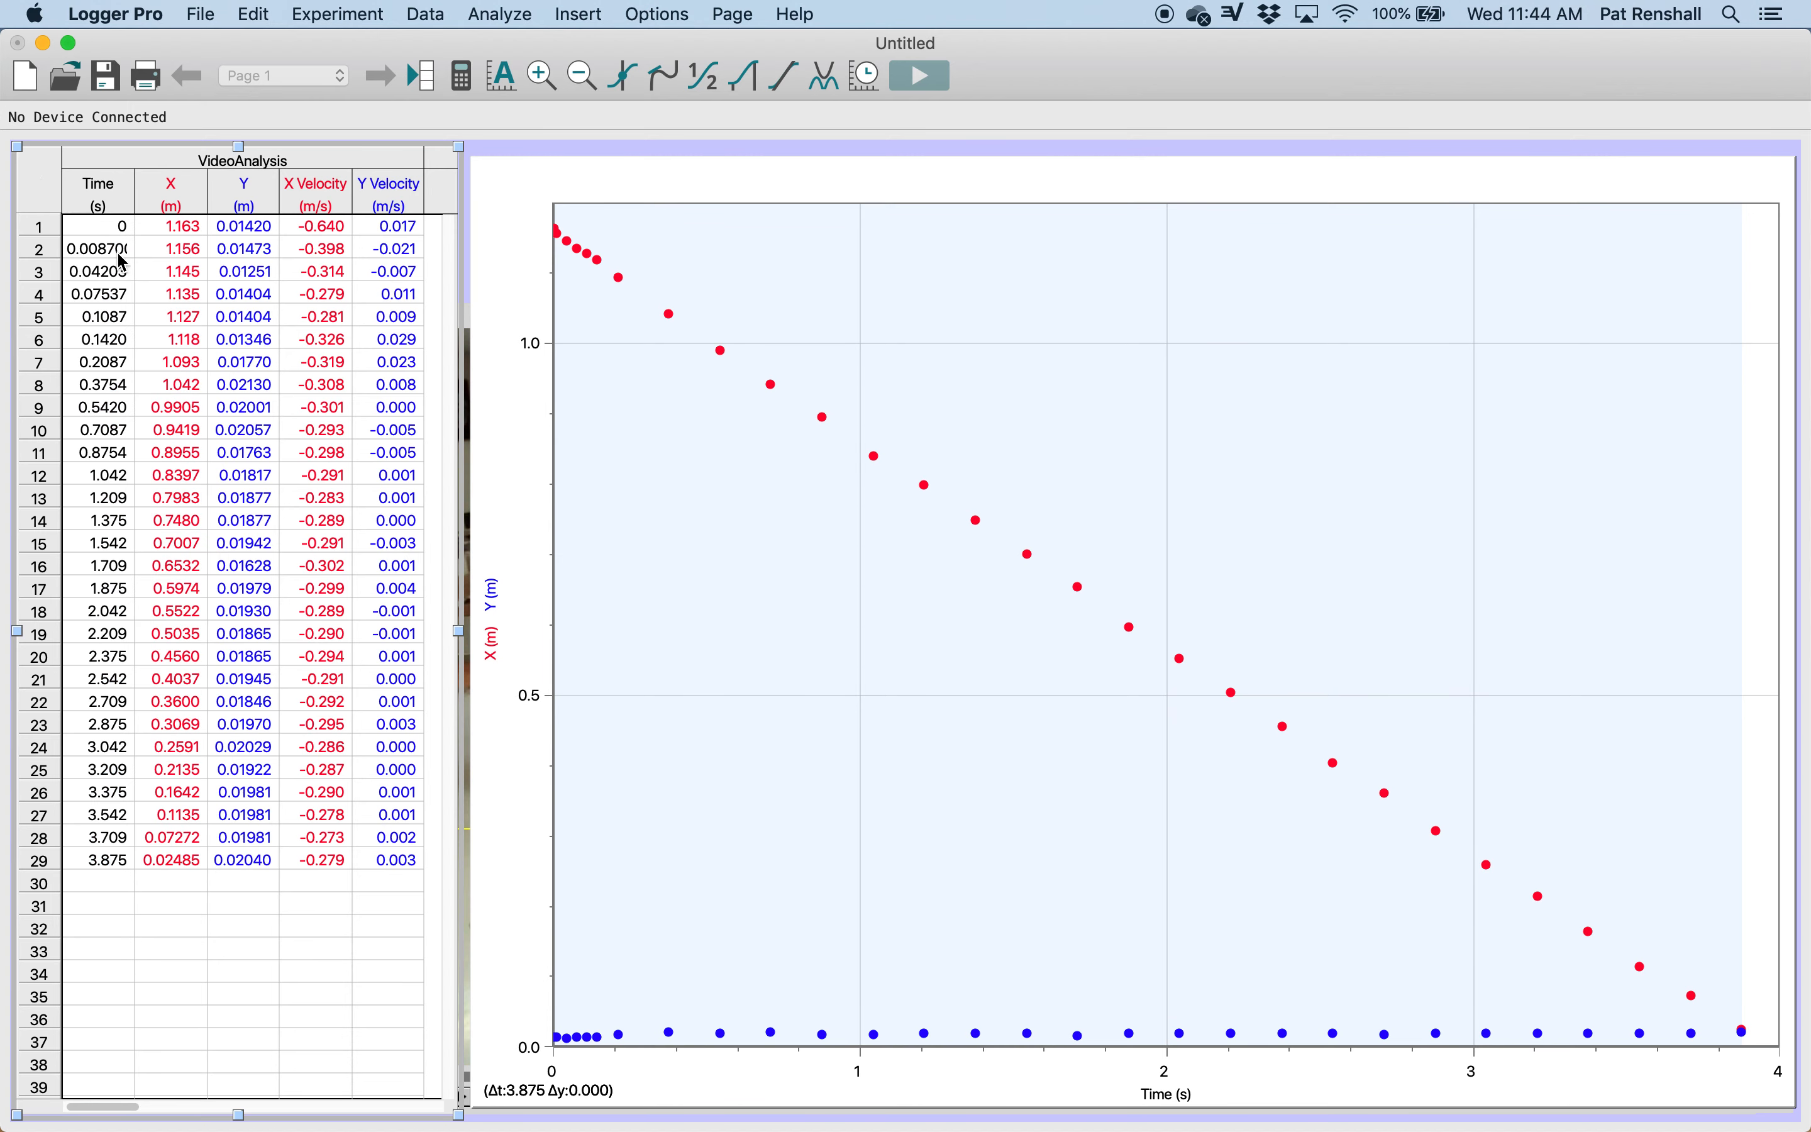
Step: Shrink the graph into the lower-right part of the page, and bring the movie in front of it
click(475, 159)
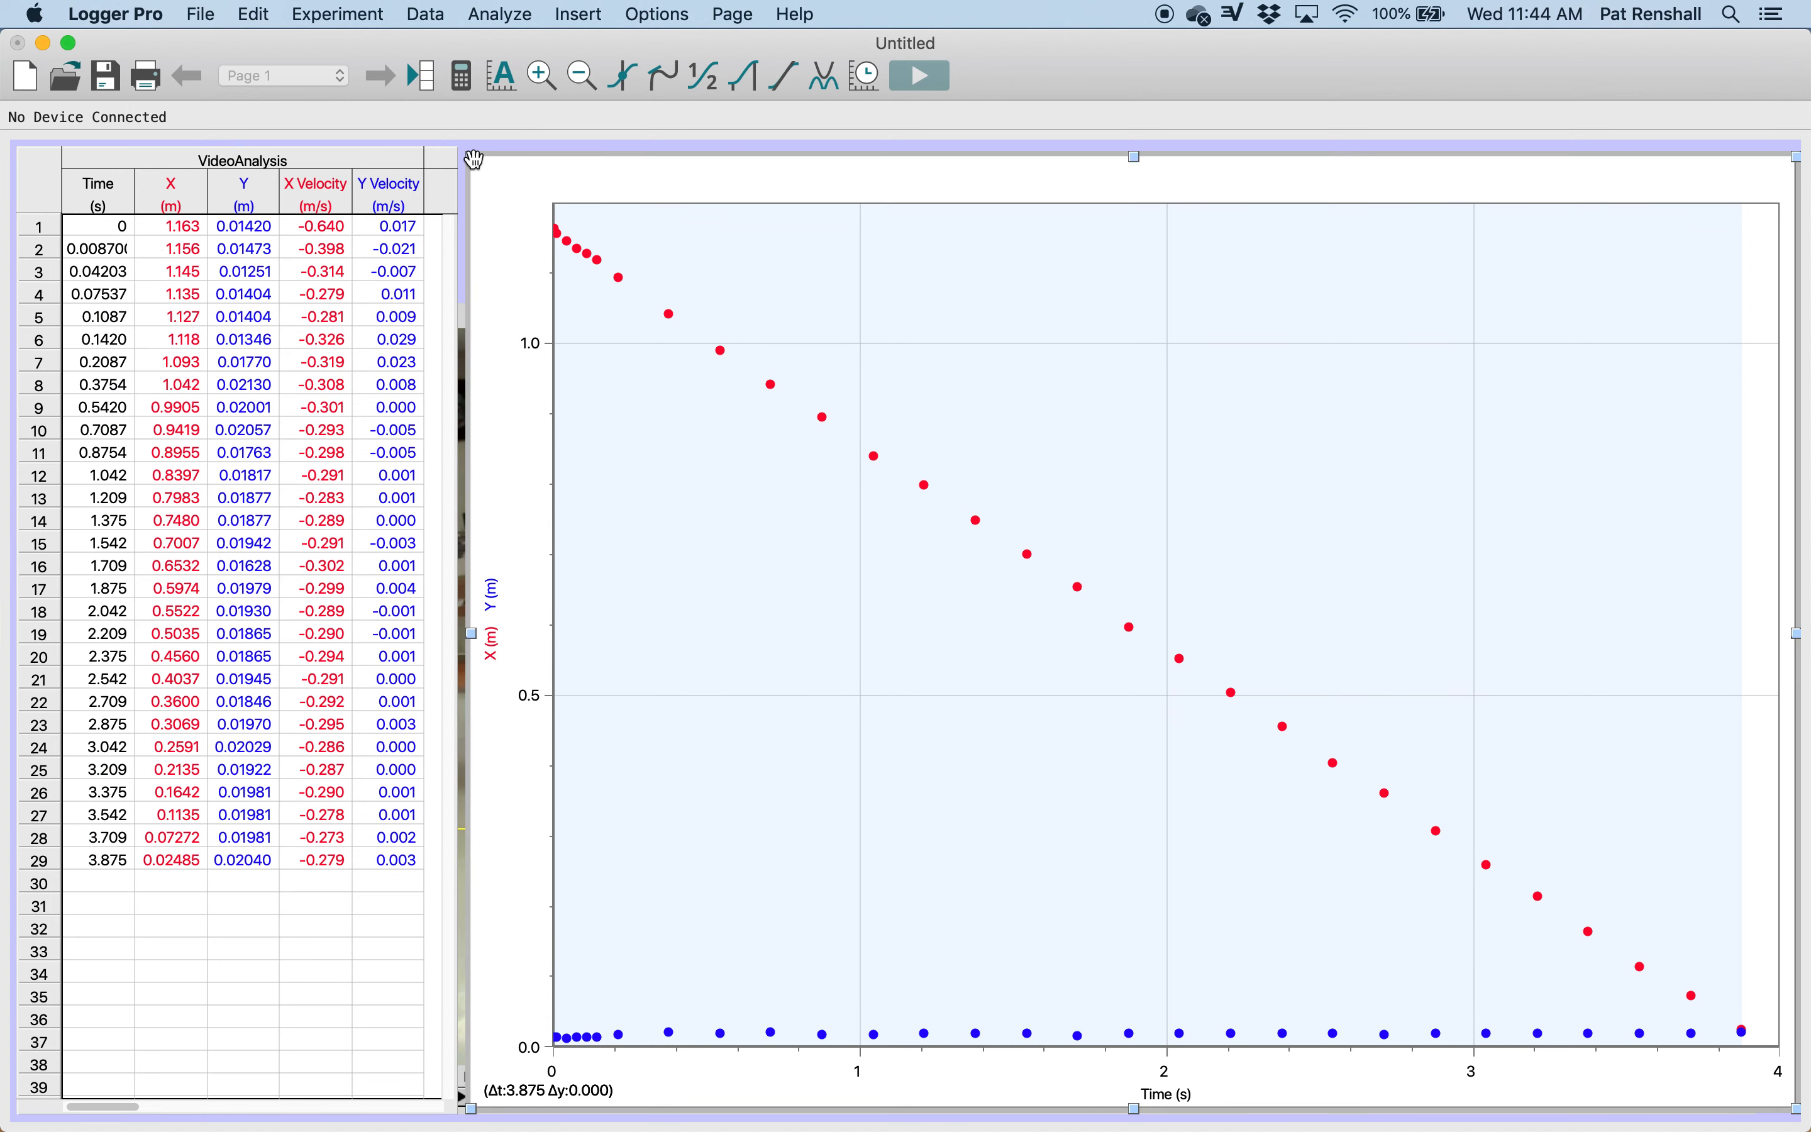
drag(475, 159, 1157, 348)
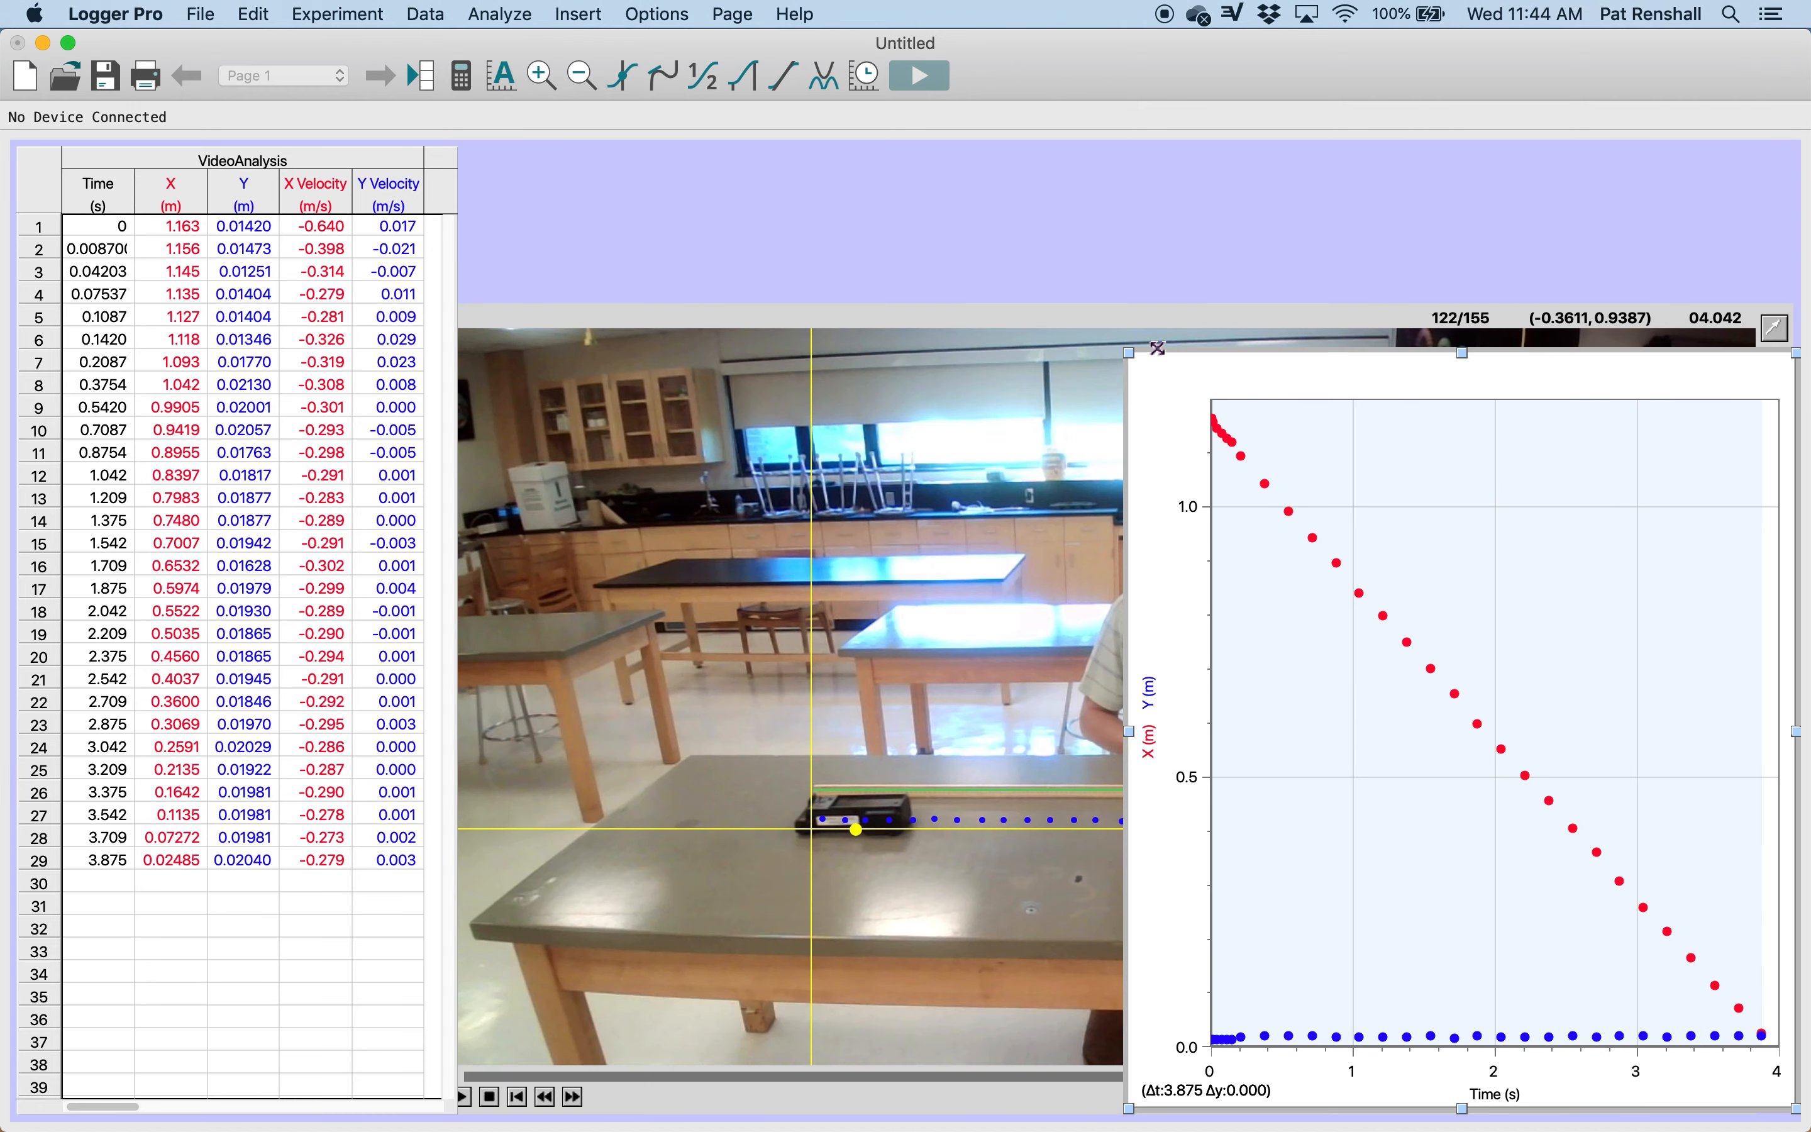
click(1034, 313)
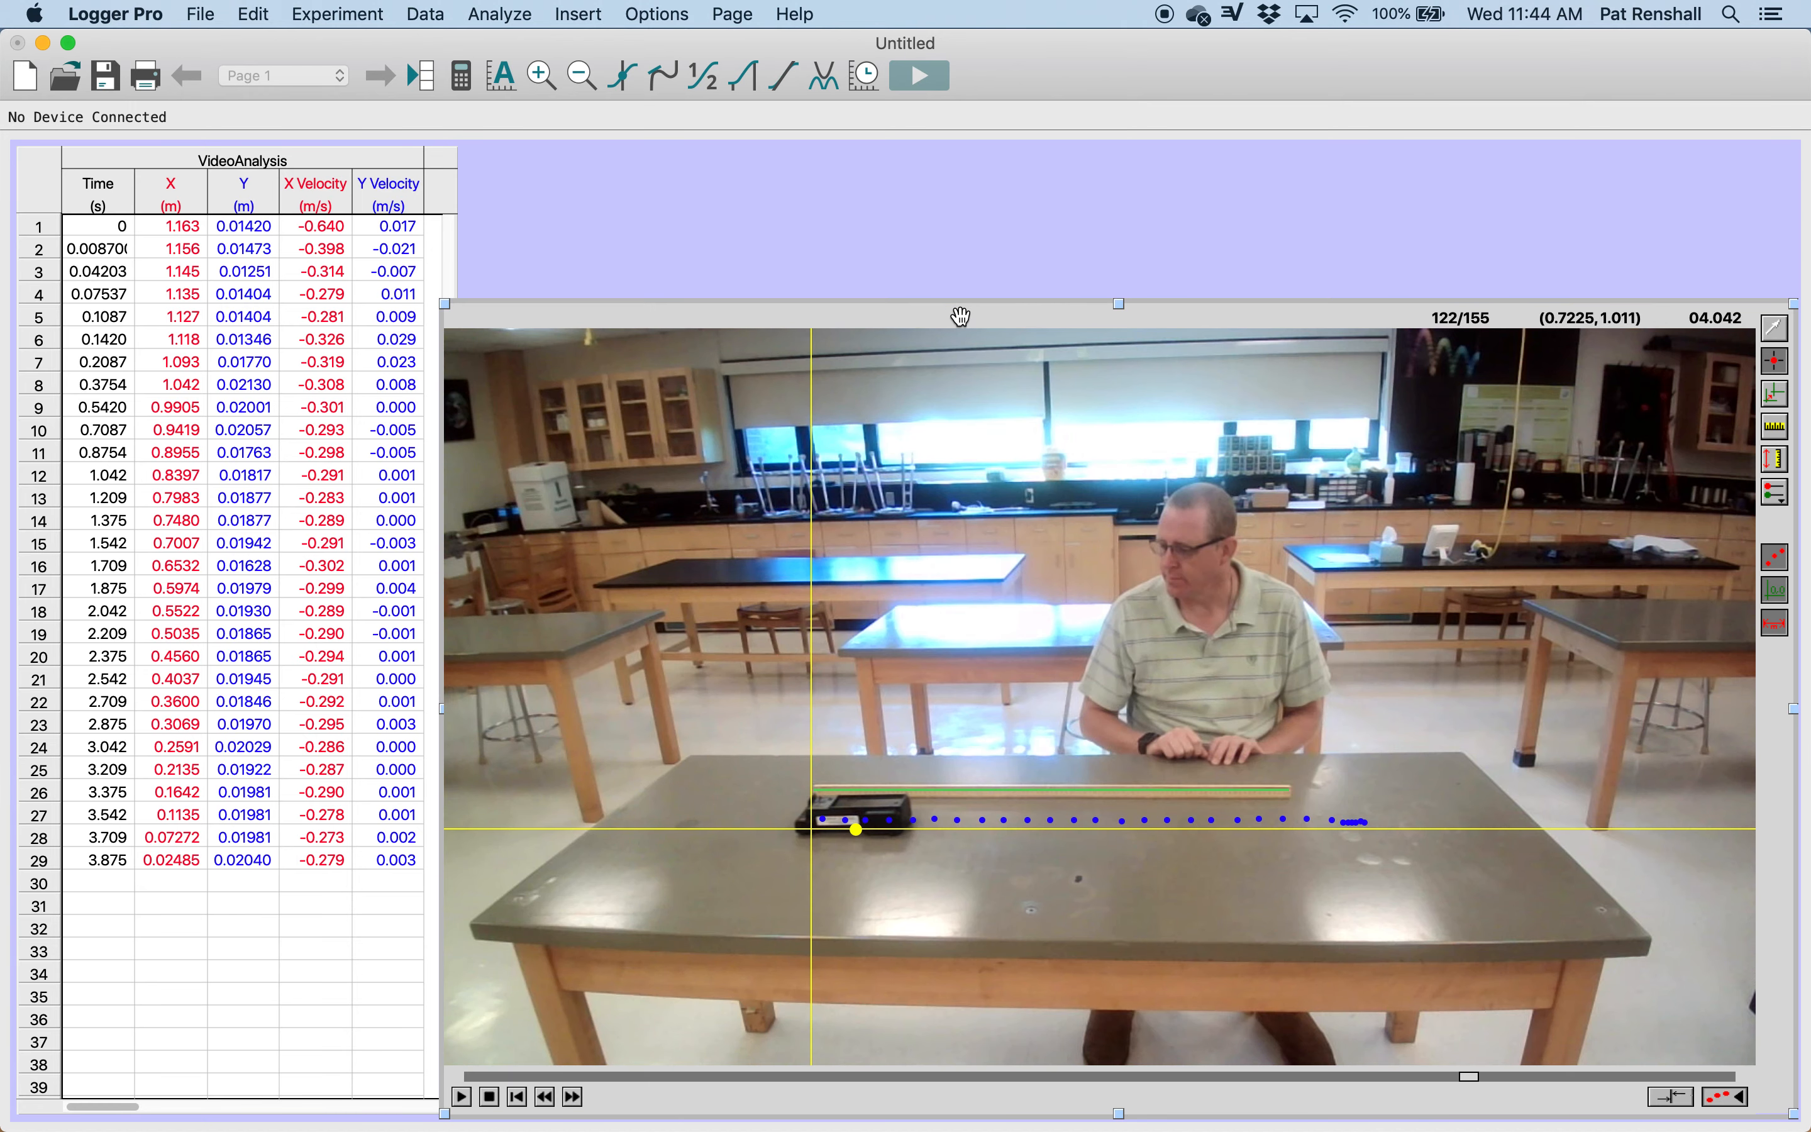
Step: Move the movie up to the upper part of the page, and select the first X value in the data table
drag(958, 315, 965, 188)
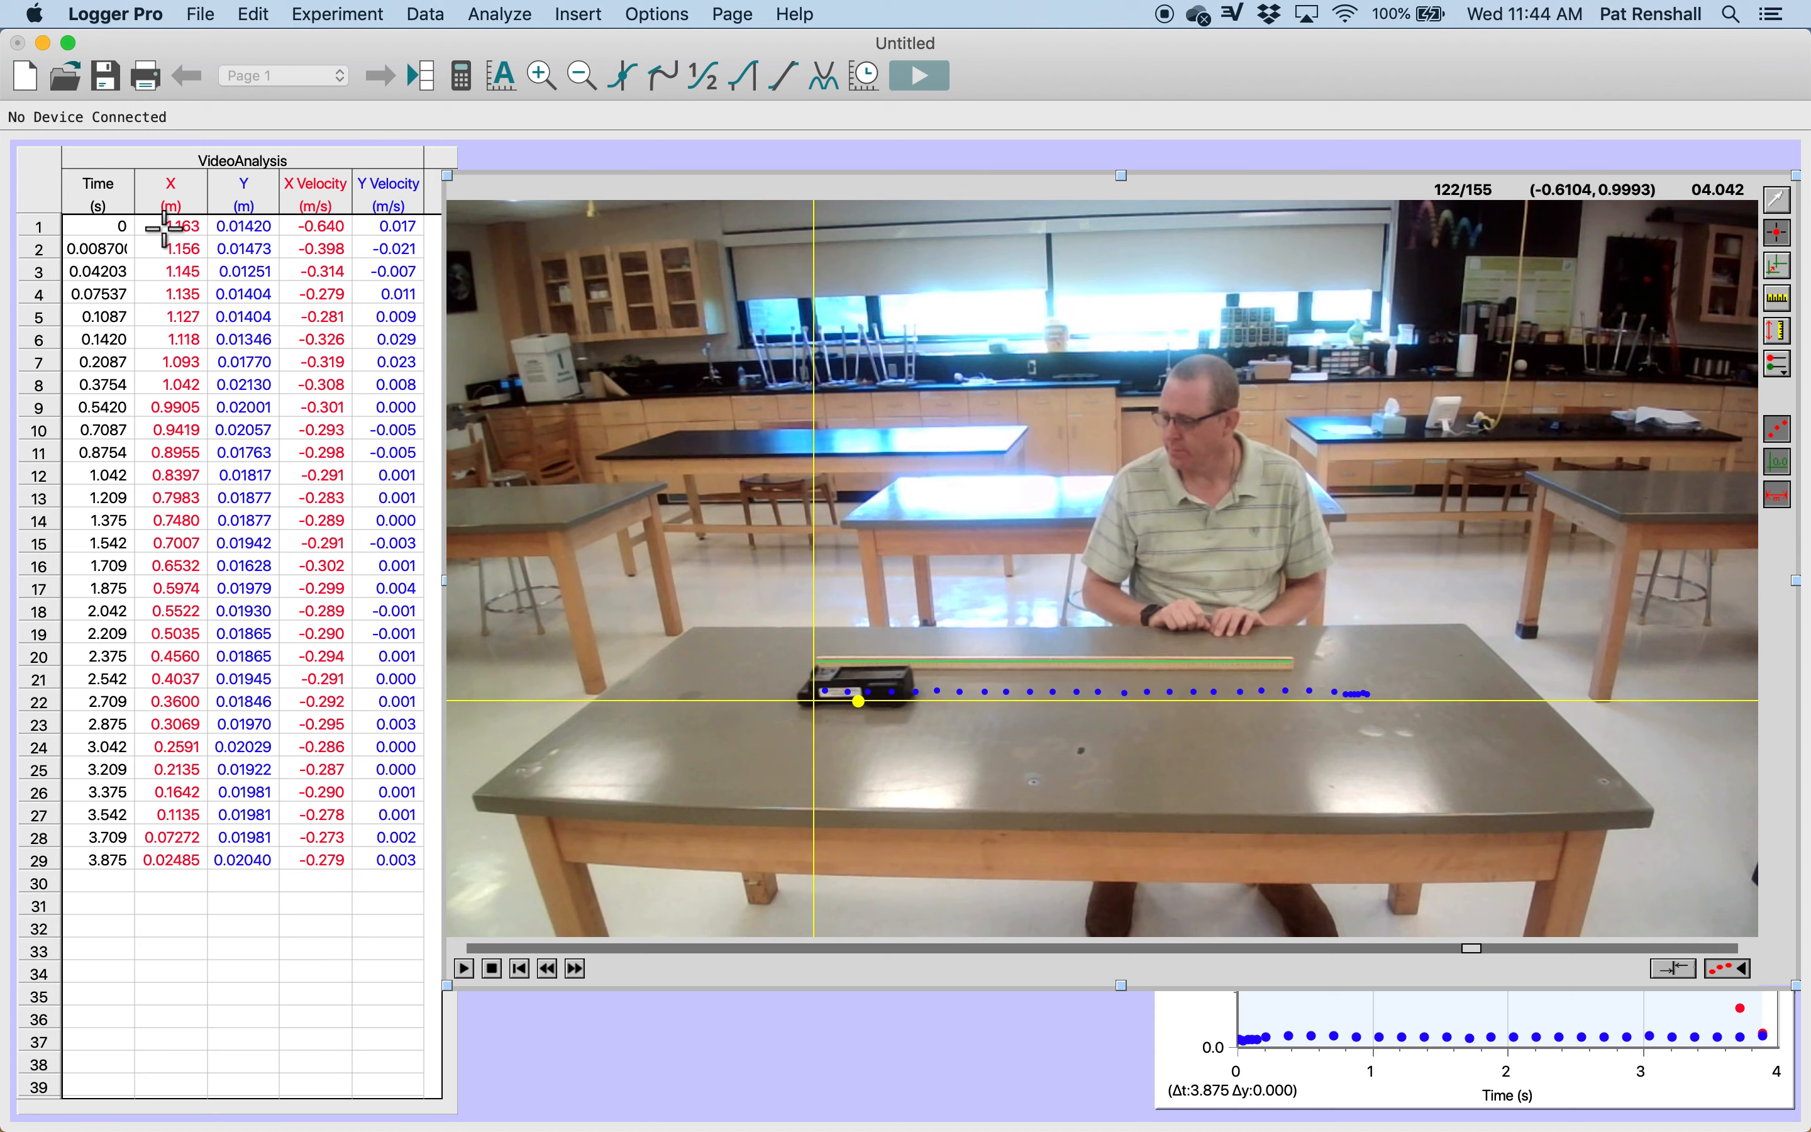
click(1778, 200)
click(184, 229)
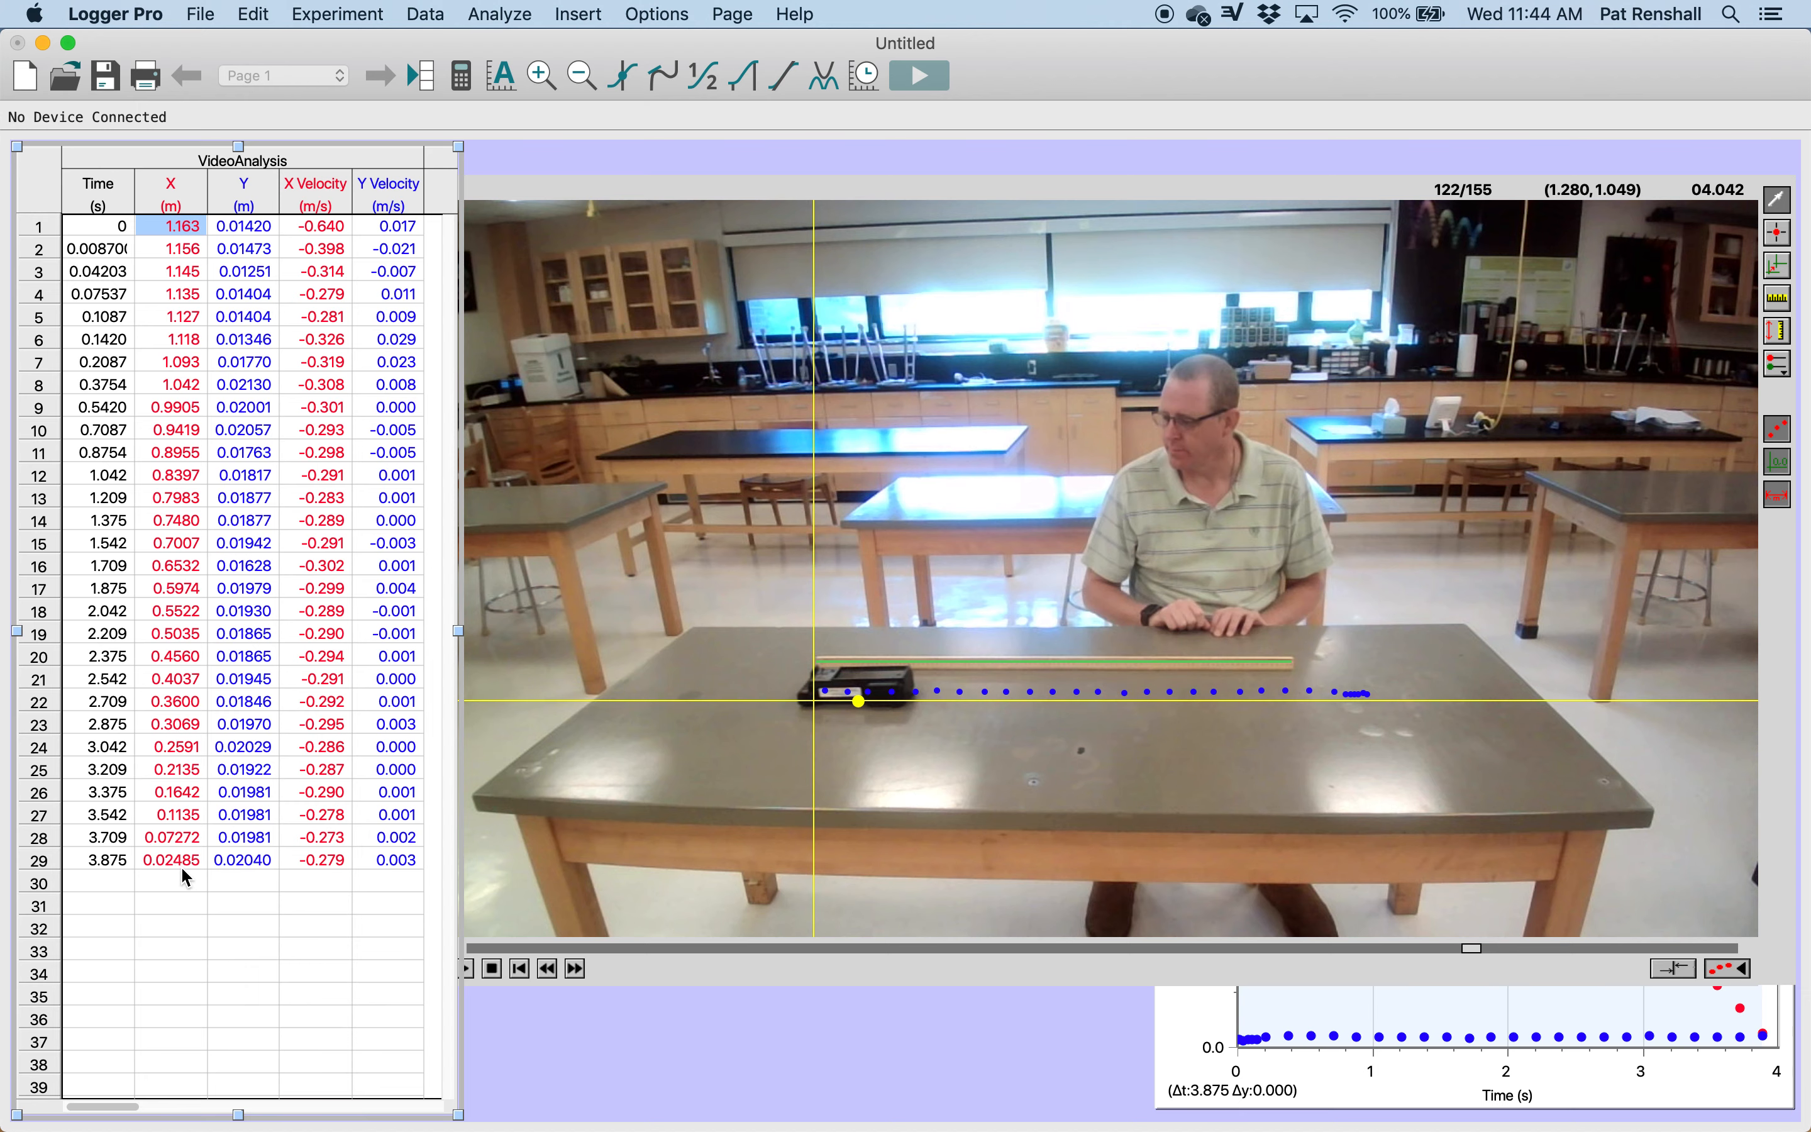
Step: Relocate the movie's coordinate origin to the cart's starting point at the right end of the dot trail, and select the first X value
click(818, 711)
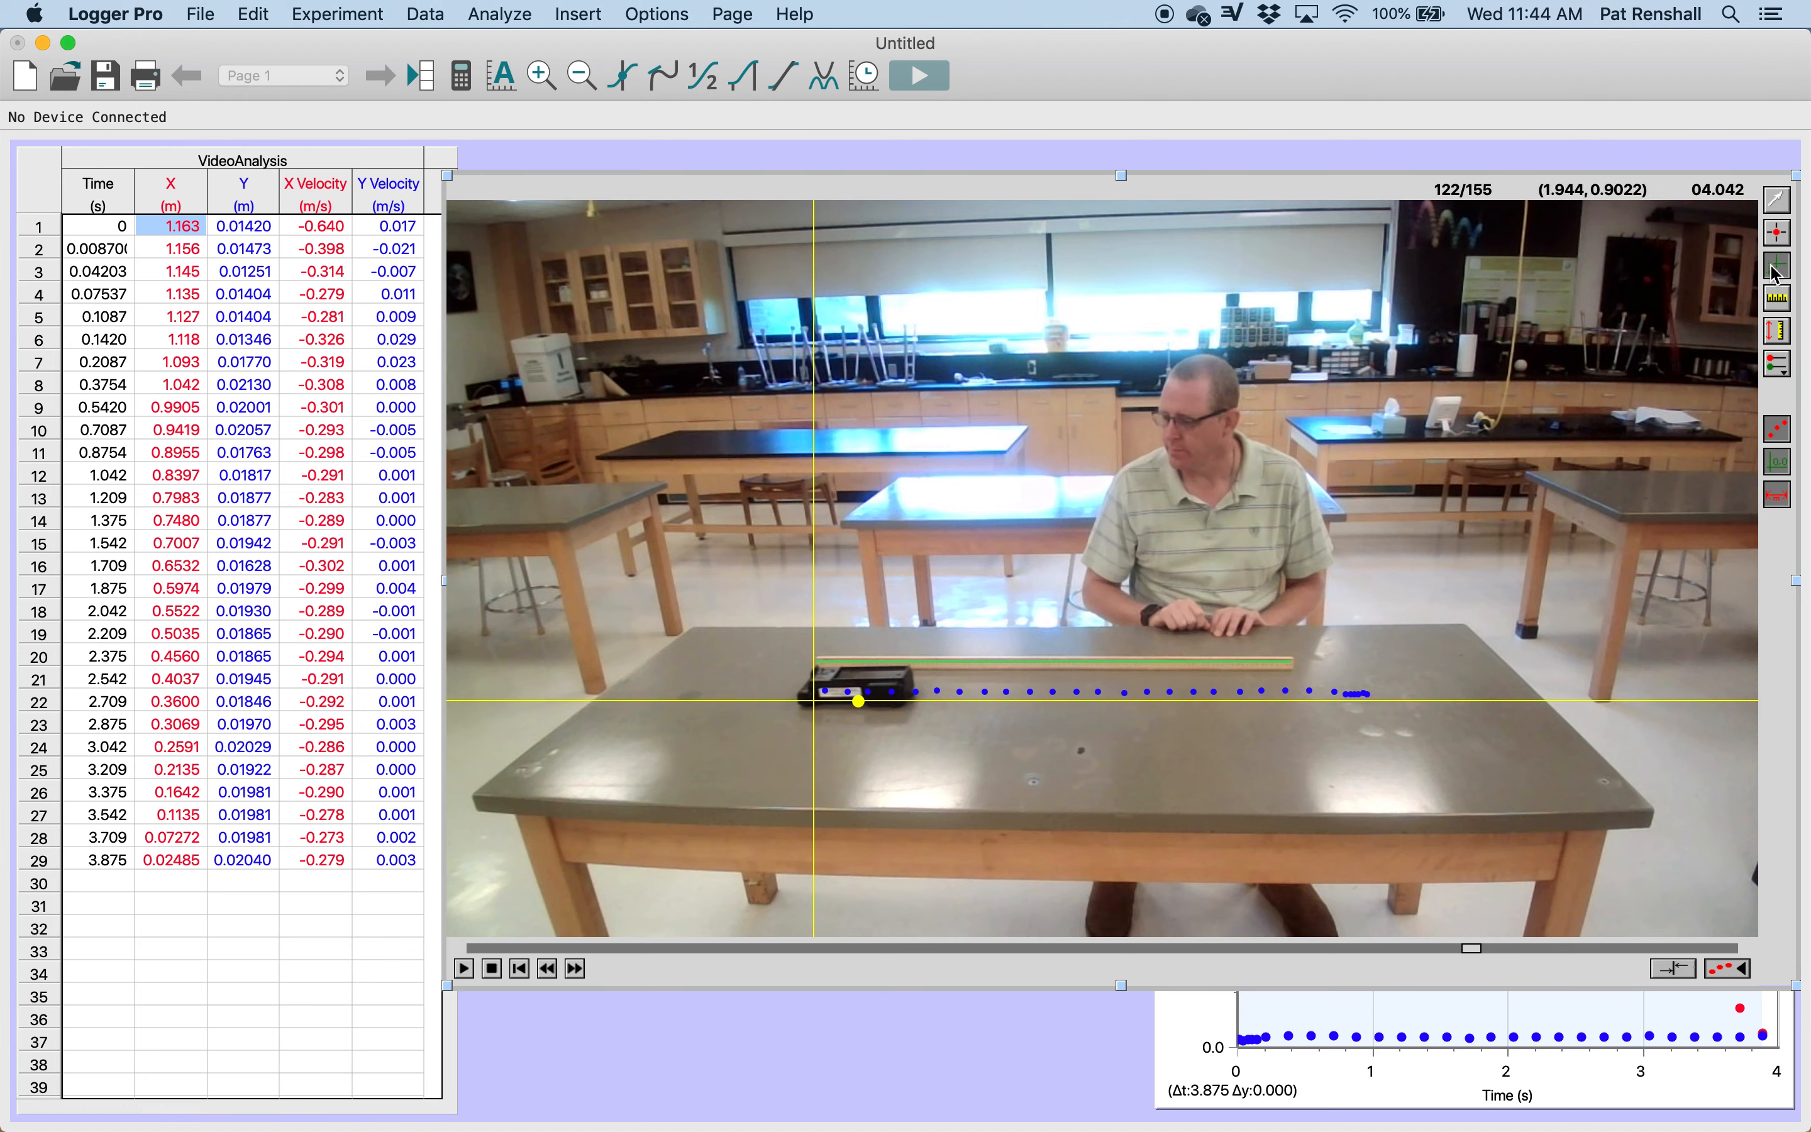
drag(814, 700, 973, 696)
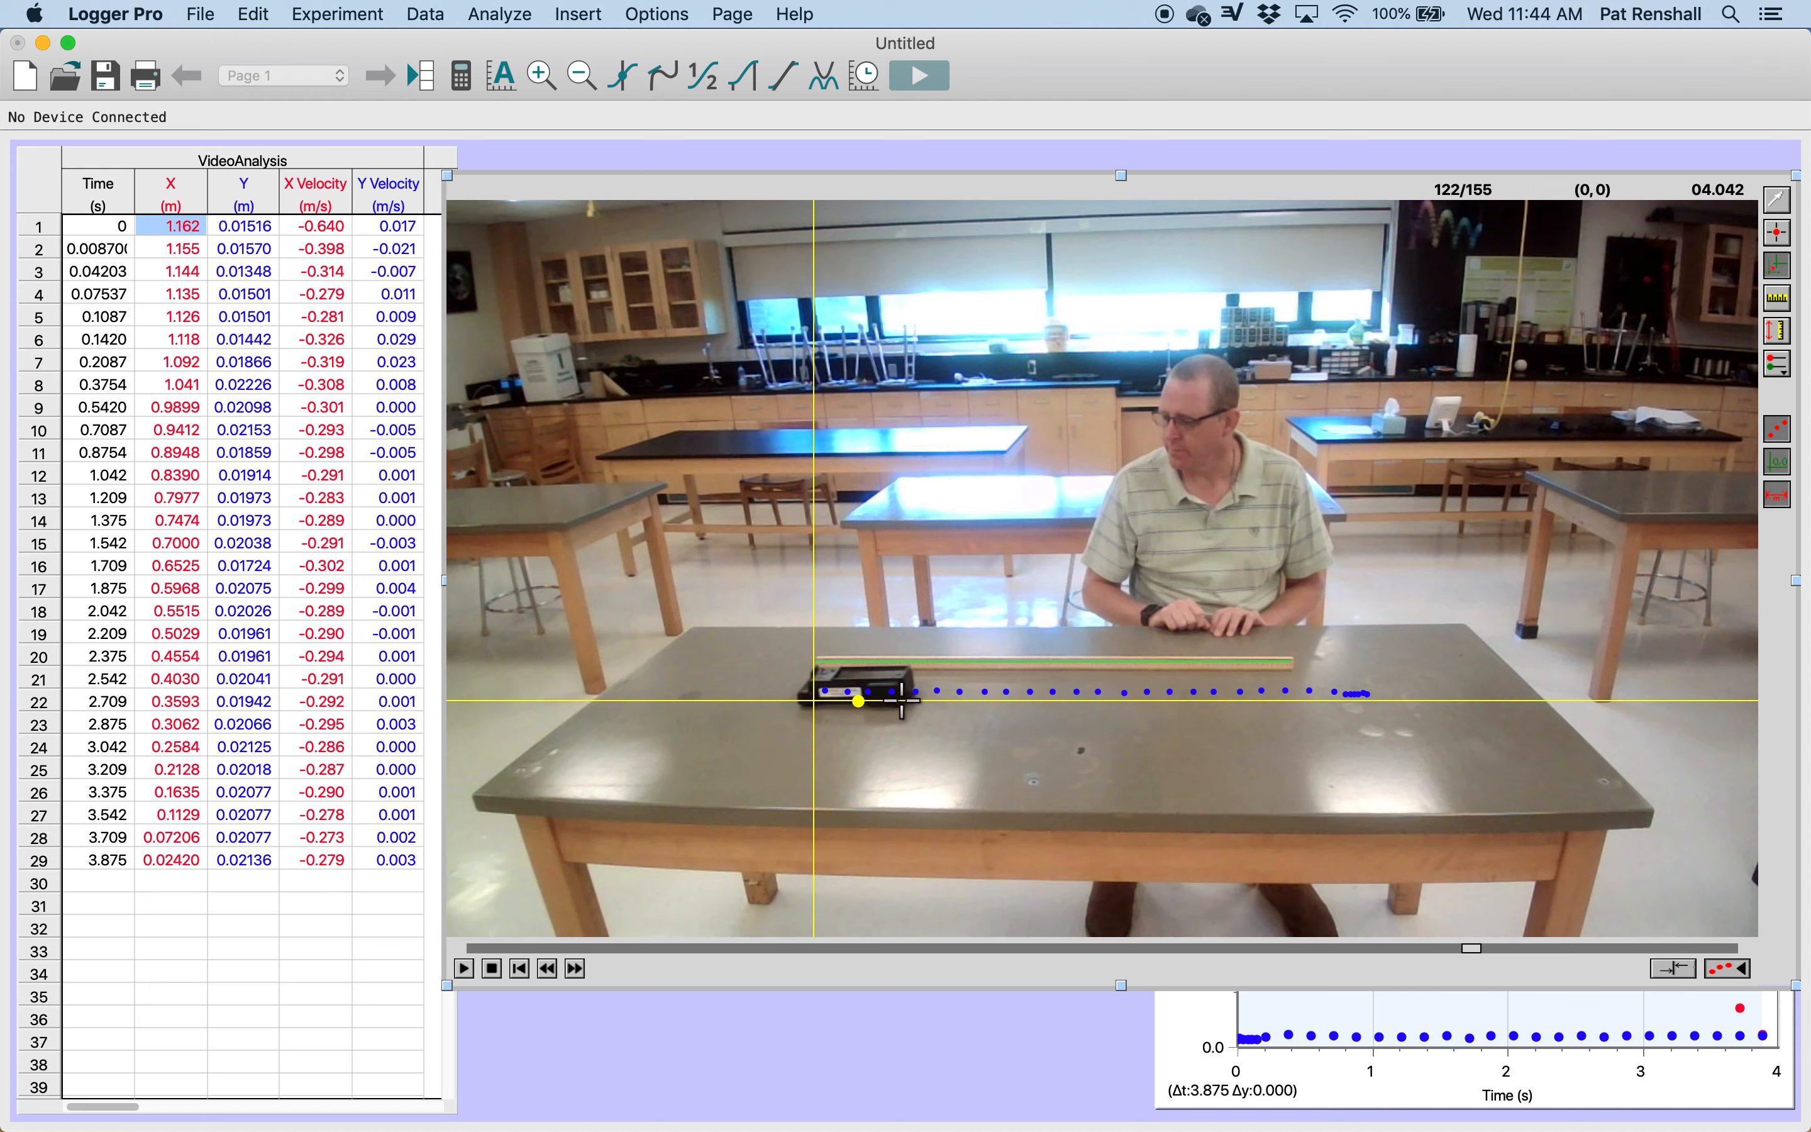
drag(1129, 690, 1374, 705)
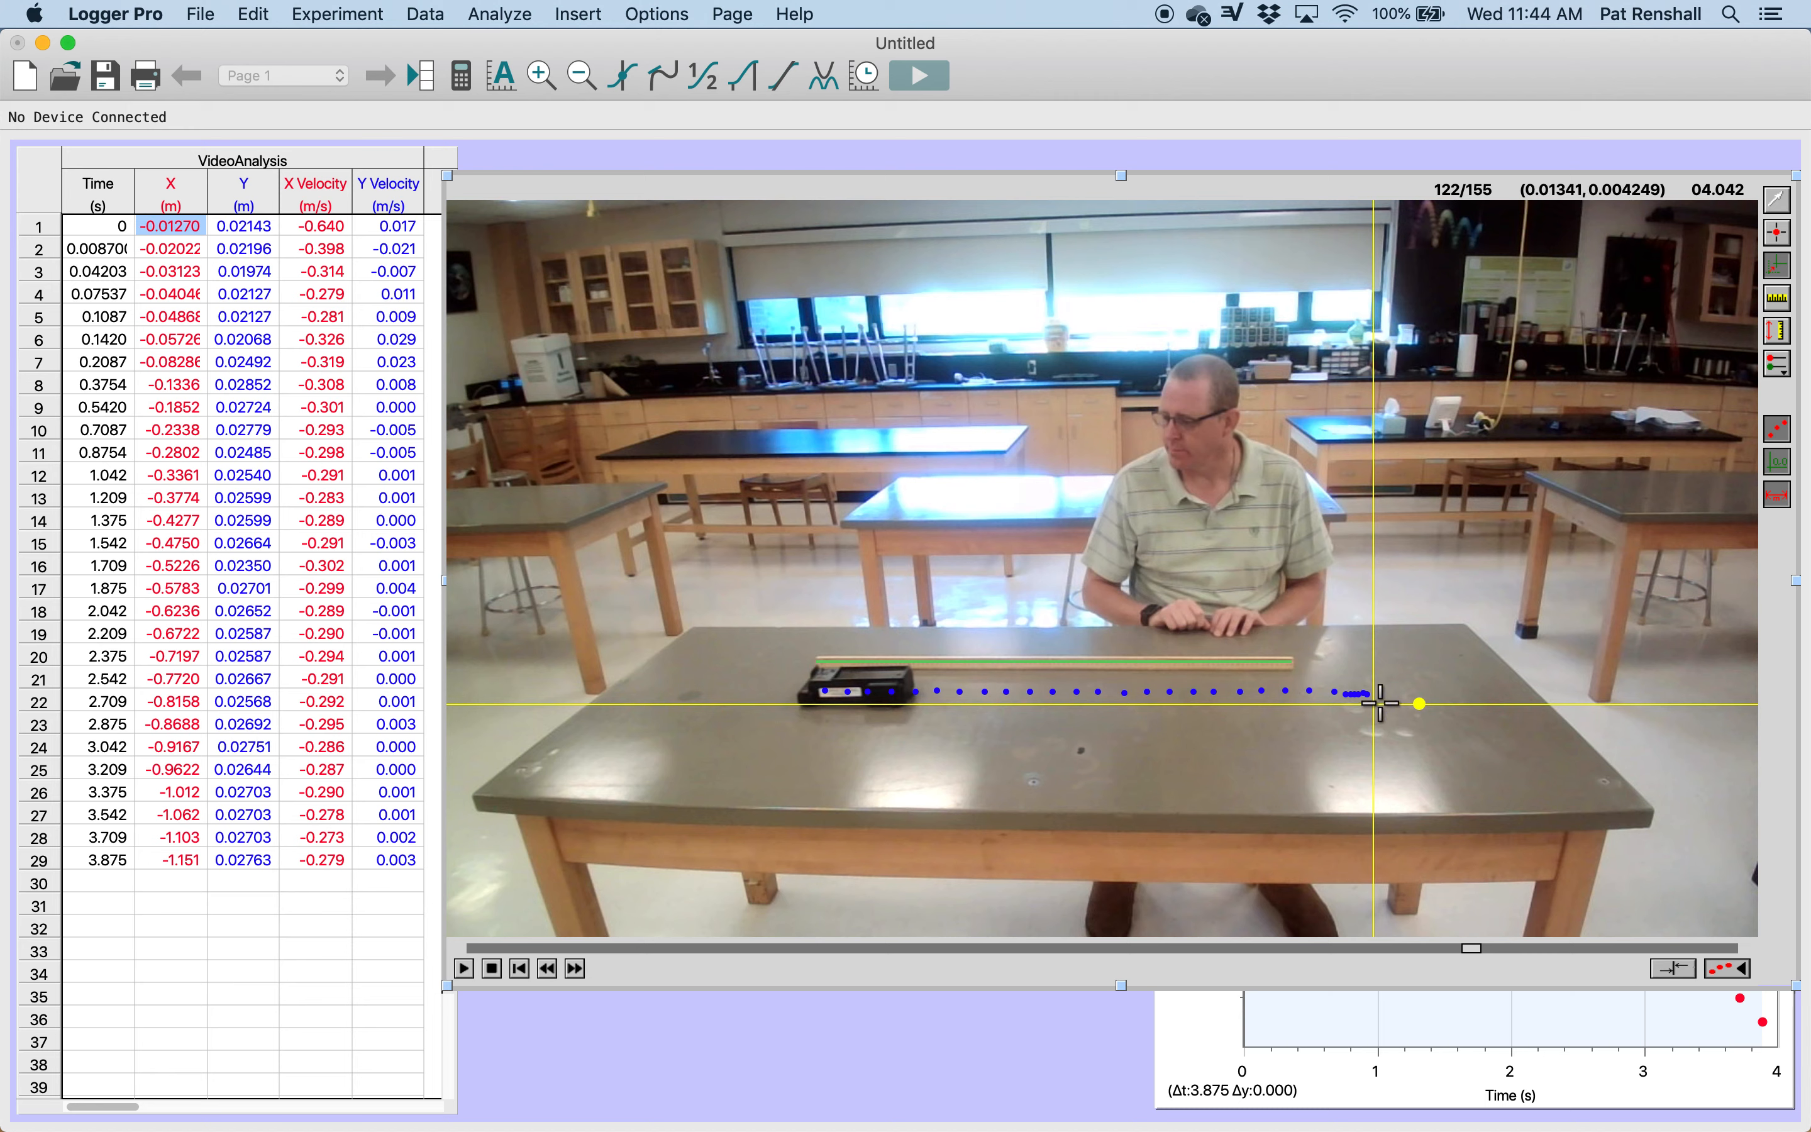
drag(1375, 703, 1371, 705)
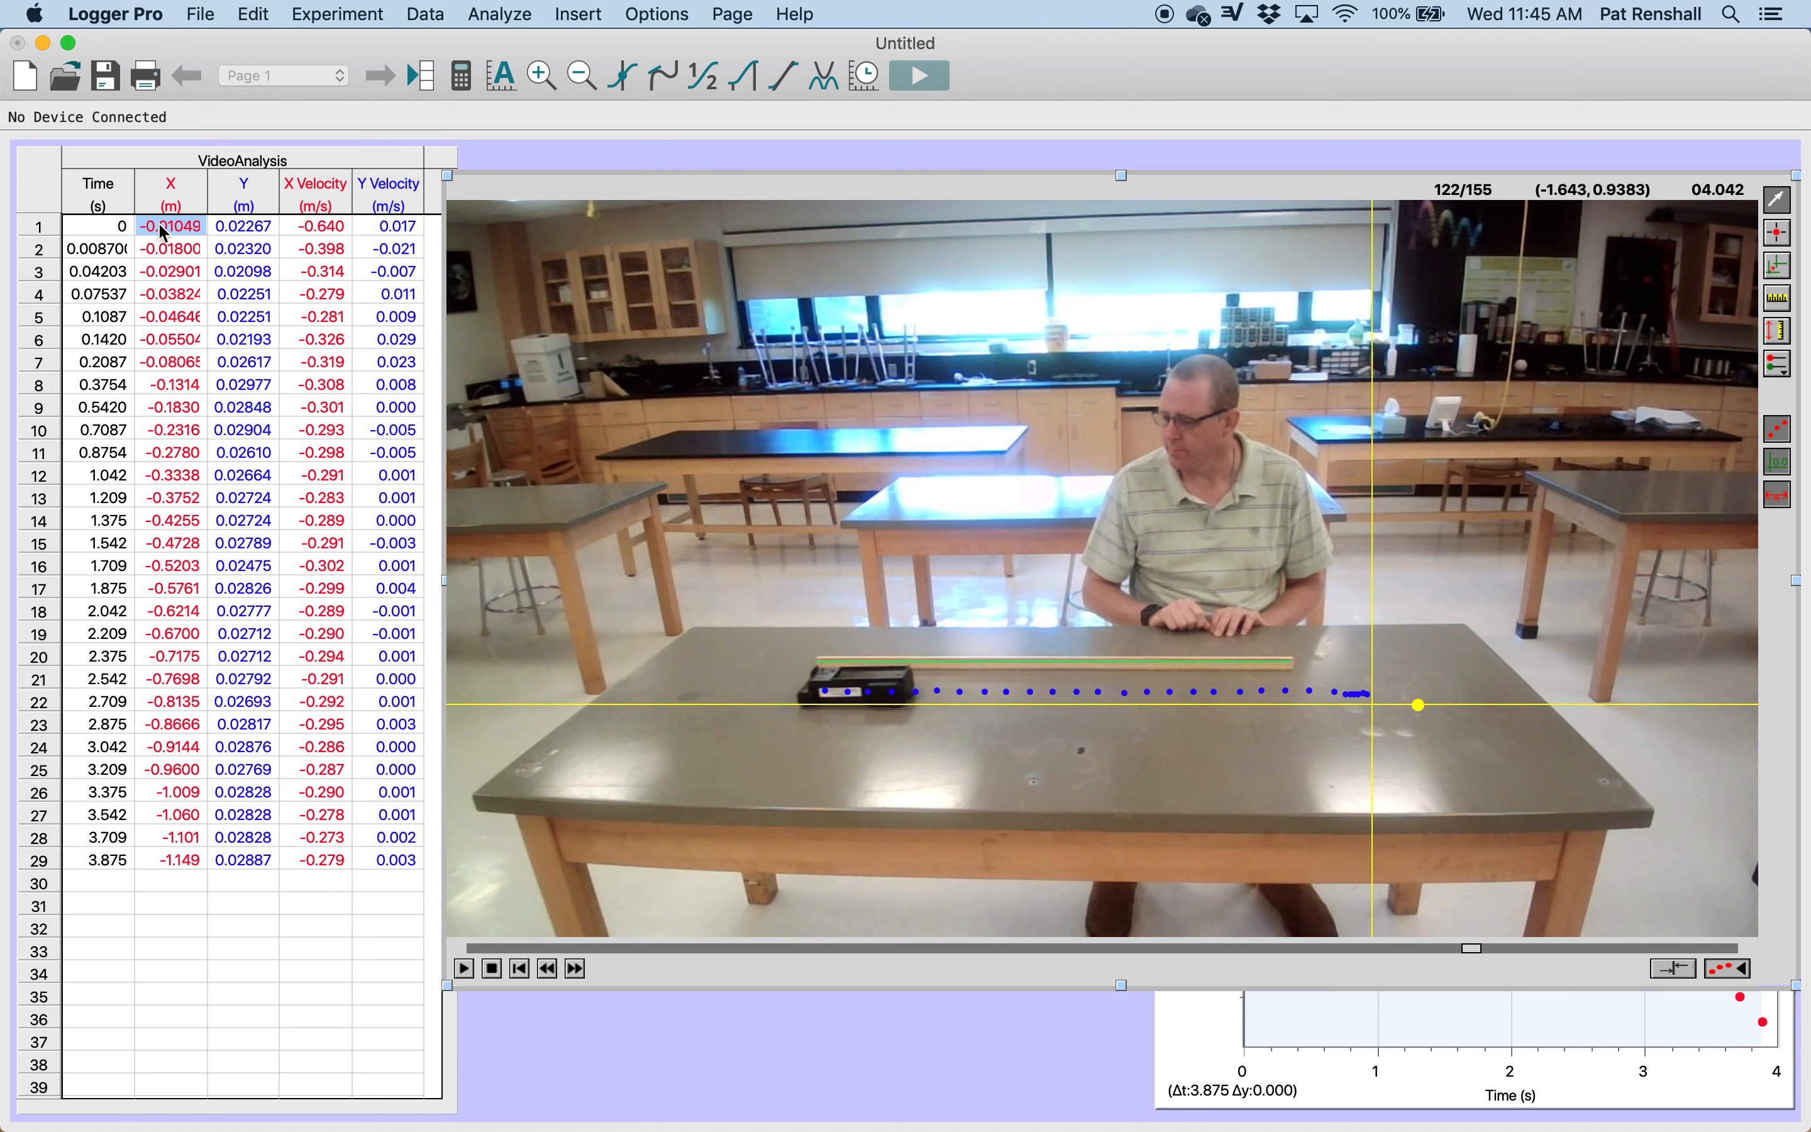
click(182, 233)
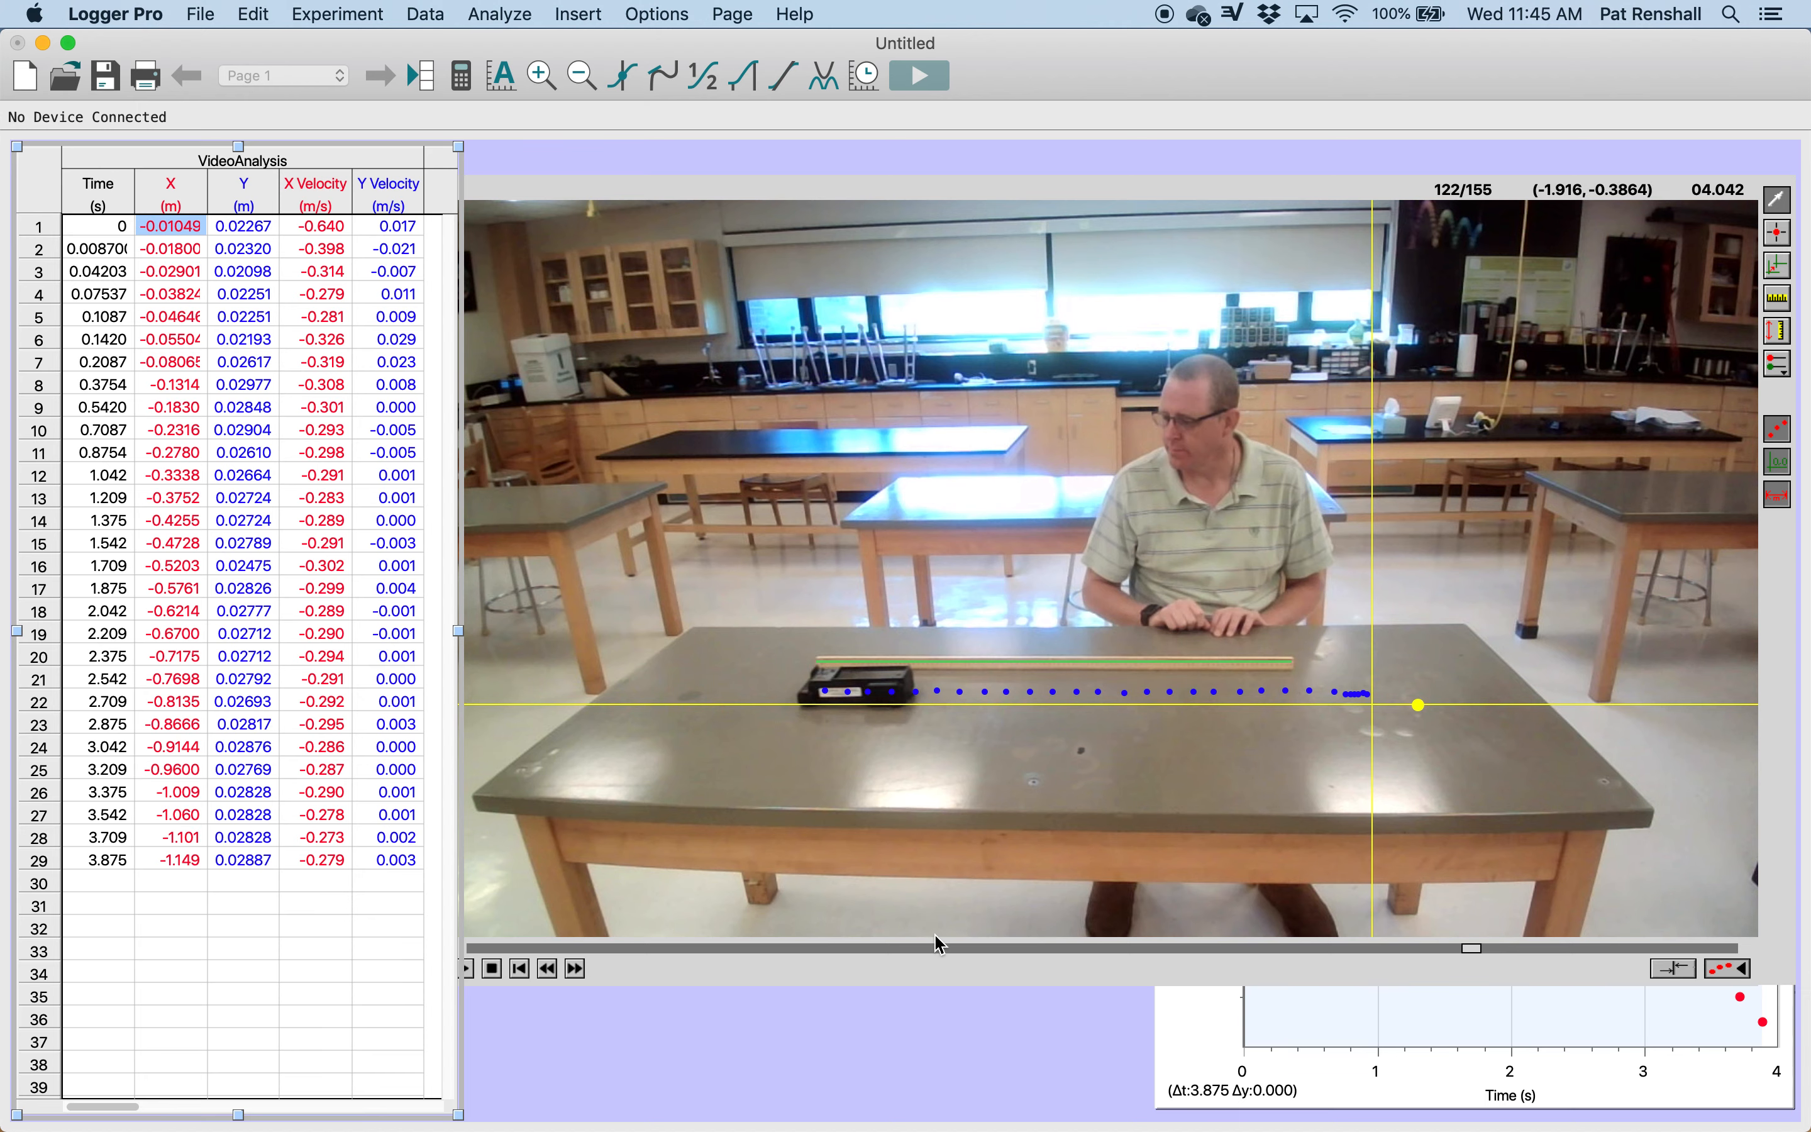
Step: Bring the graph in front of the movie, and enlarge it to fill the page beside the data table
click(1206, 1019)
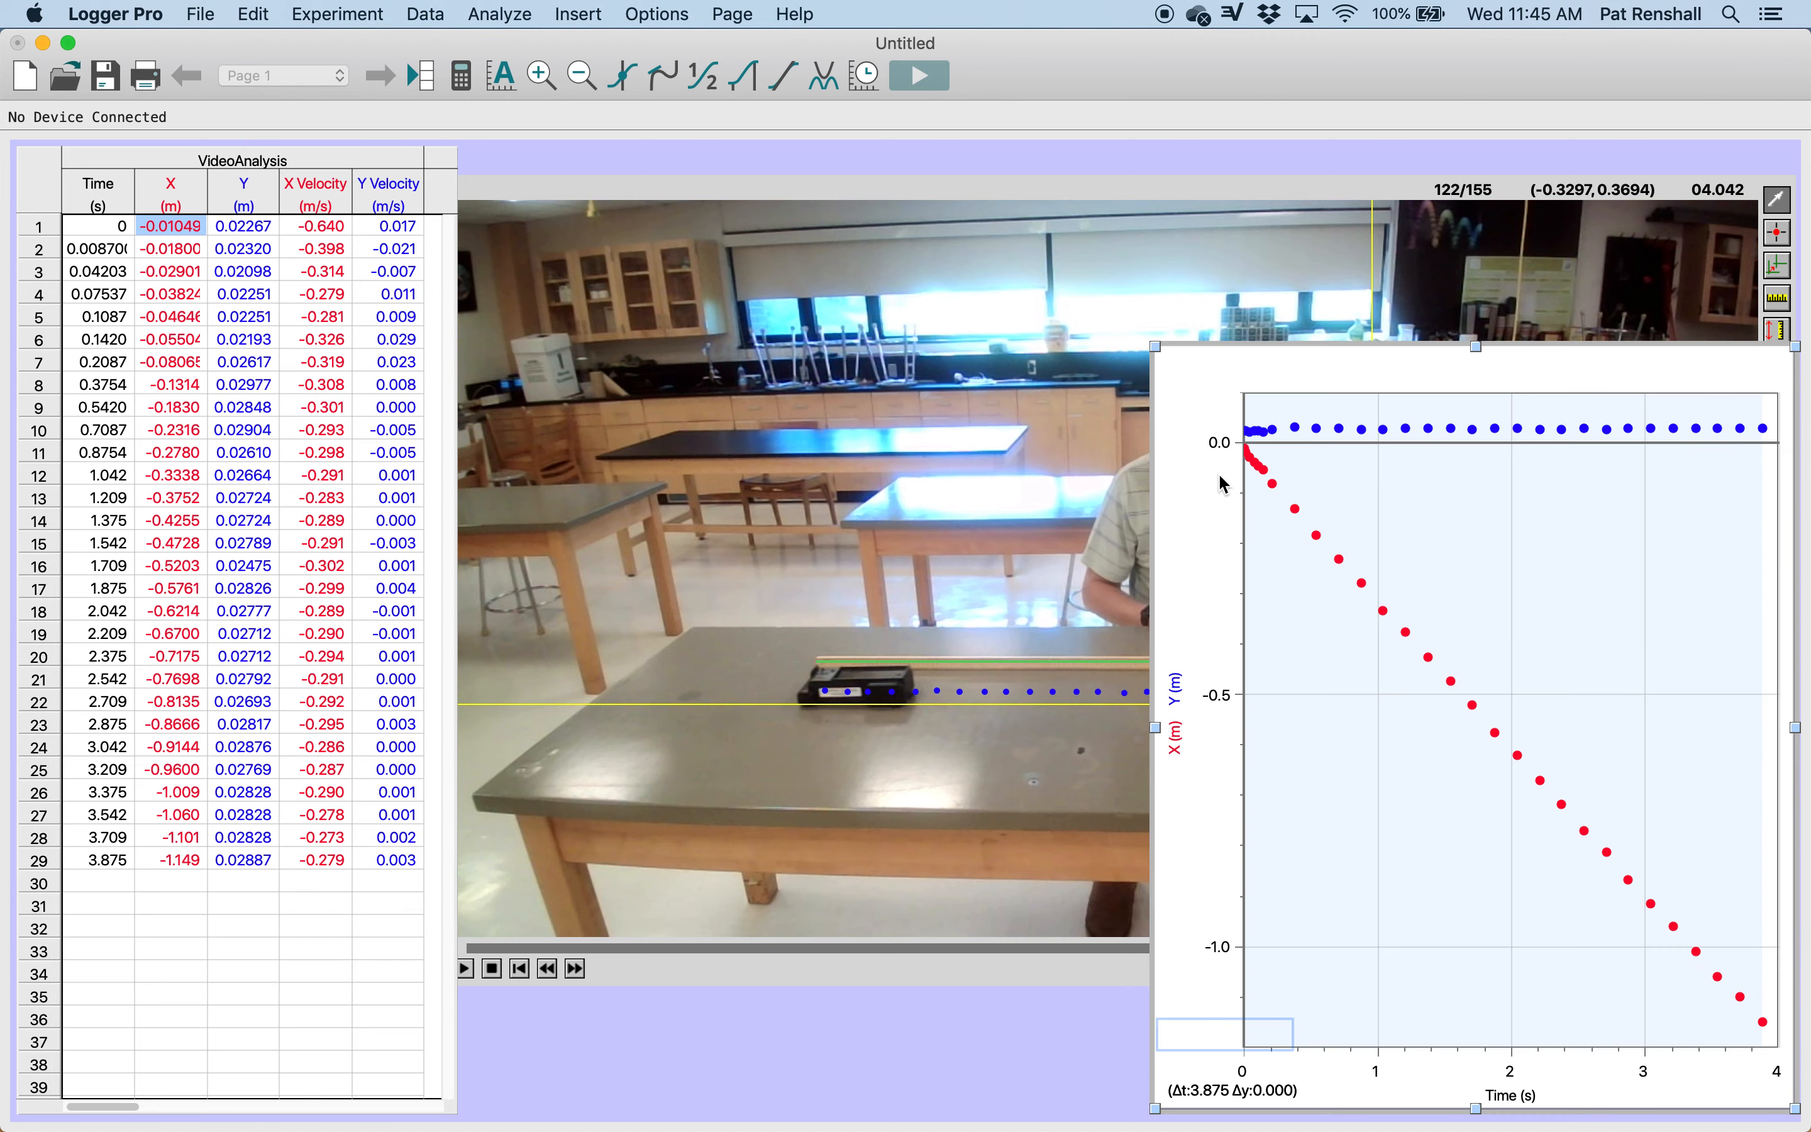
drag(1155, 346, 489, 176)
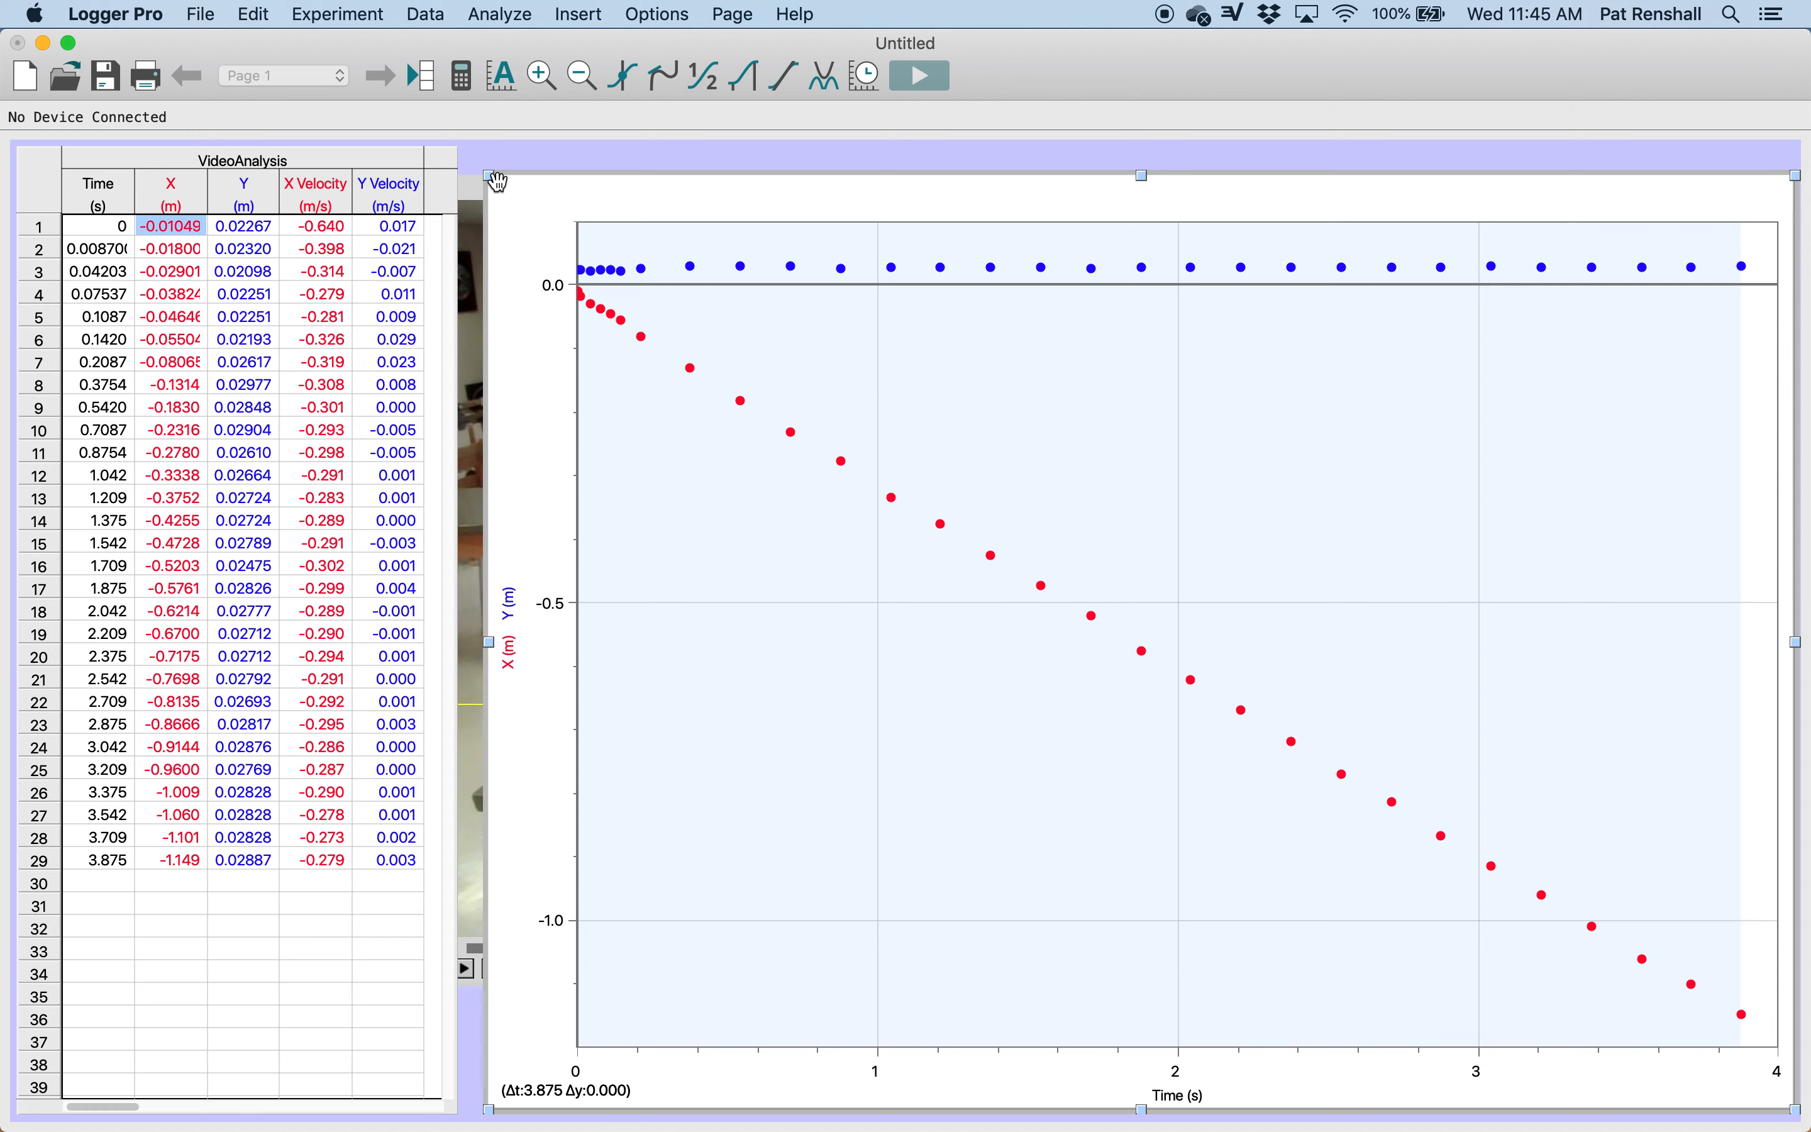
drag(493, 177, 473, 149)
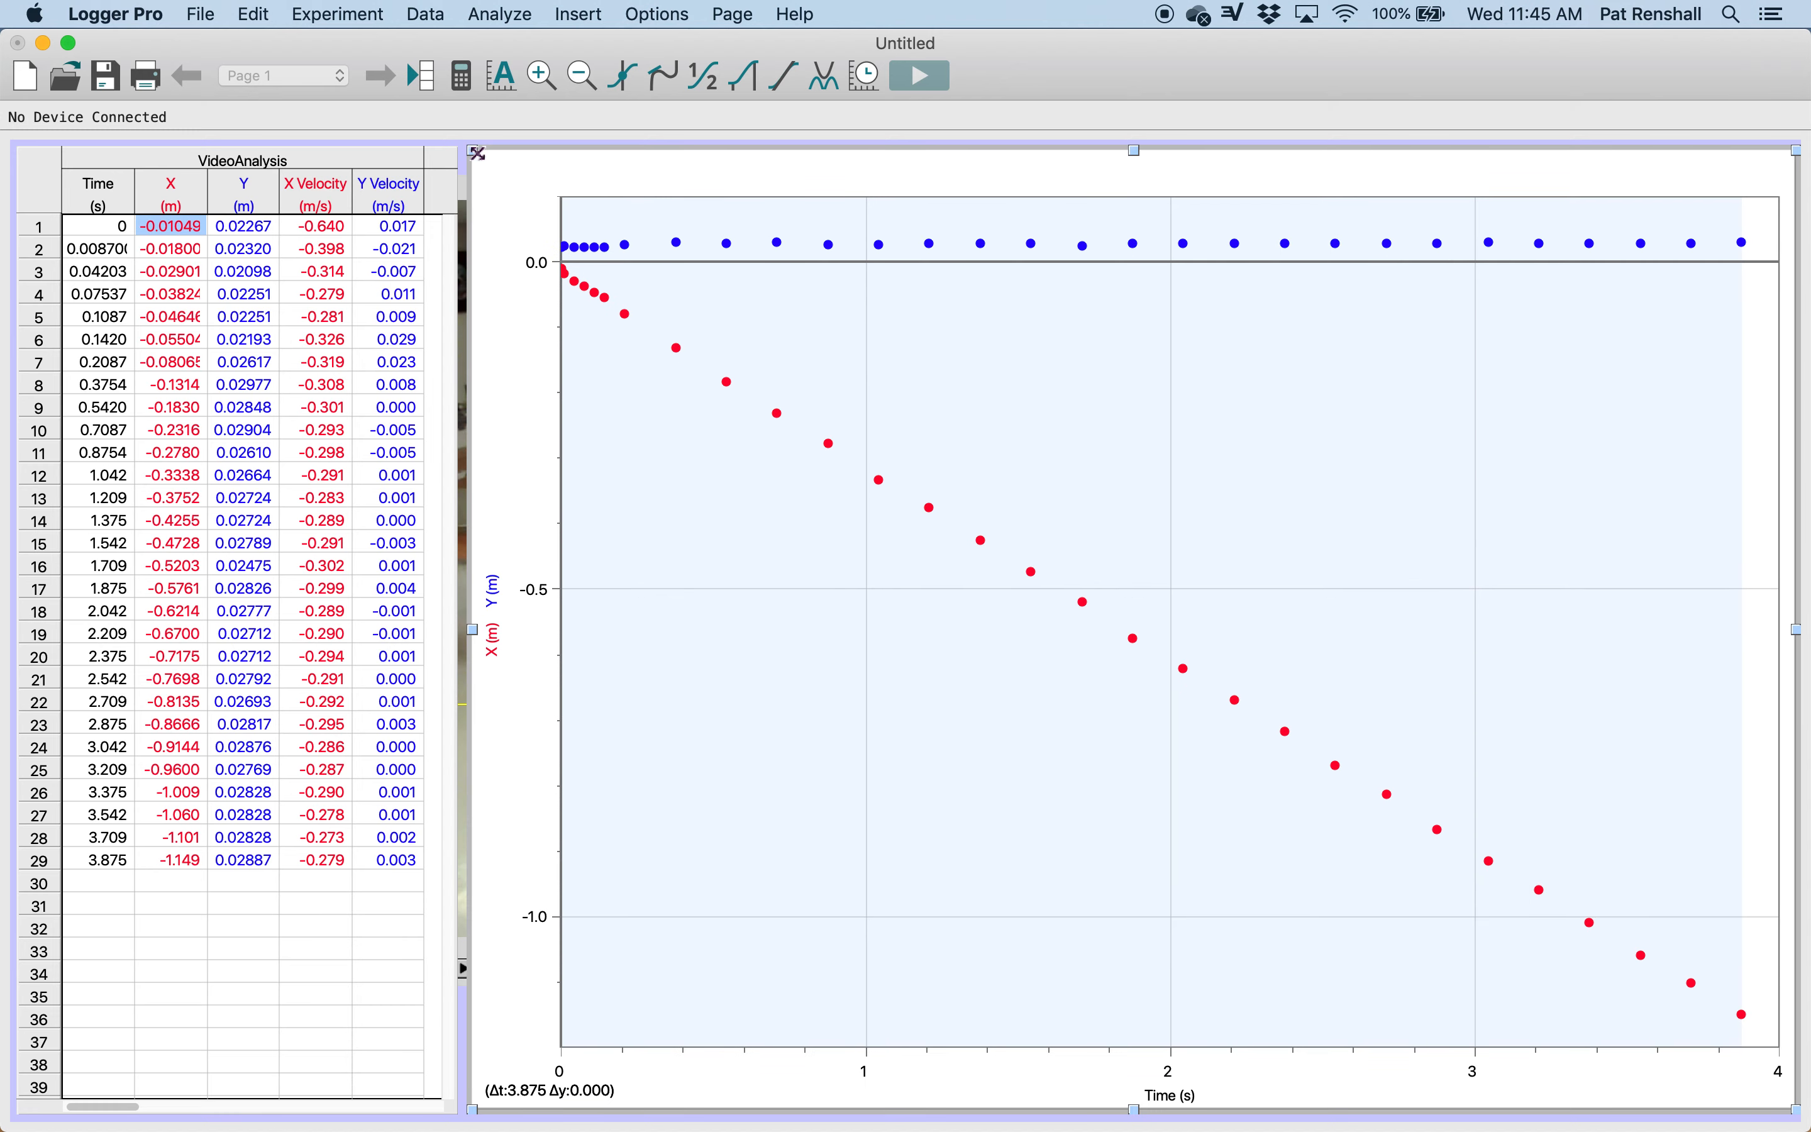